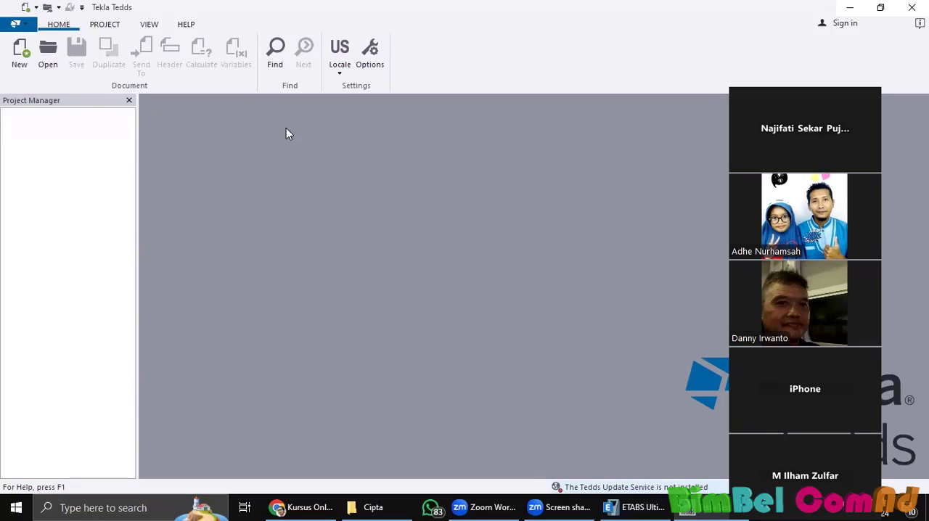
# Step: Start a new calculation document and review the Concrete library notes for RC beam design (ACI318) and RC beam analysis & design (ACI318)
pyautogui.click(11, 68)
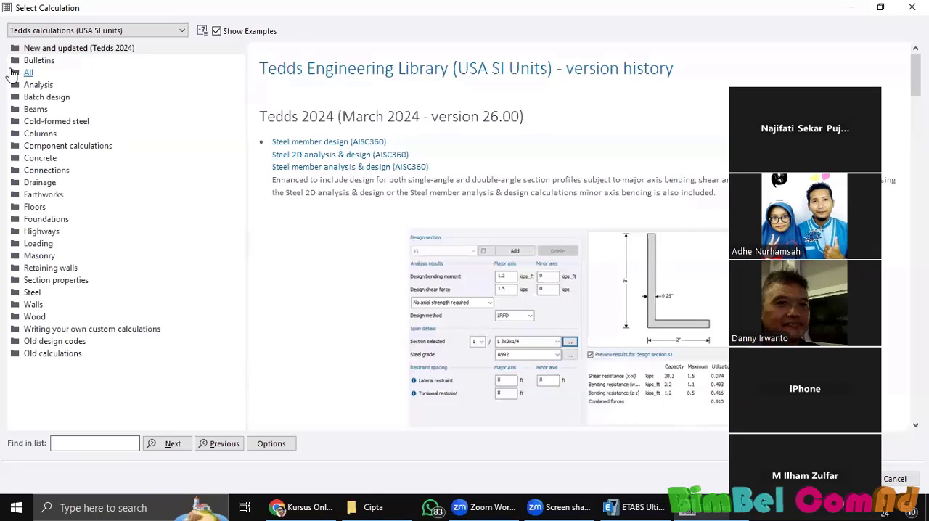
pyautogui.click(143, 184)
pyautogui.click(38, 159)
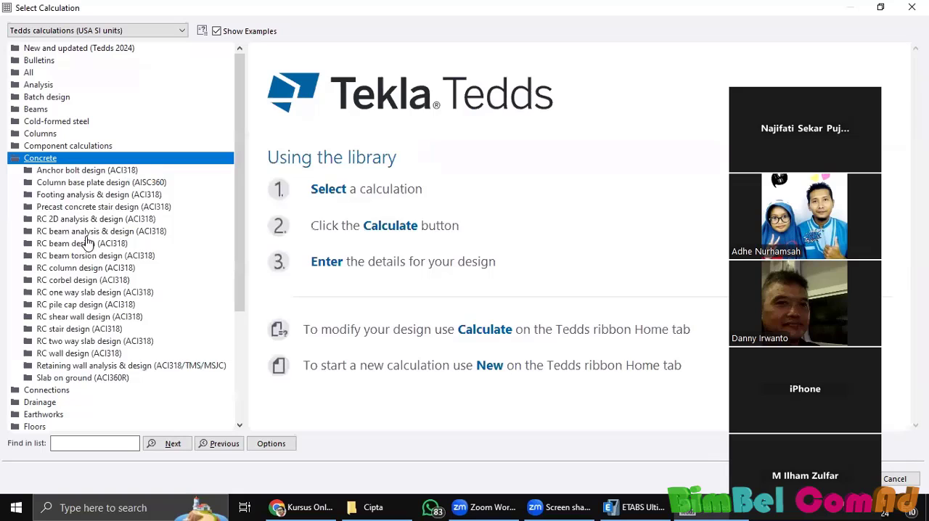
pyautogui.click(84, 244)
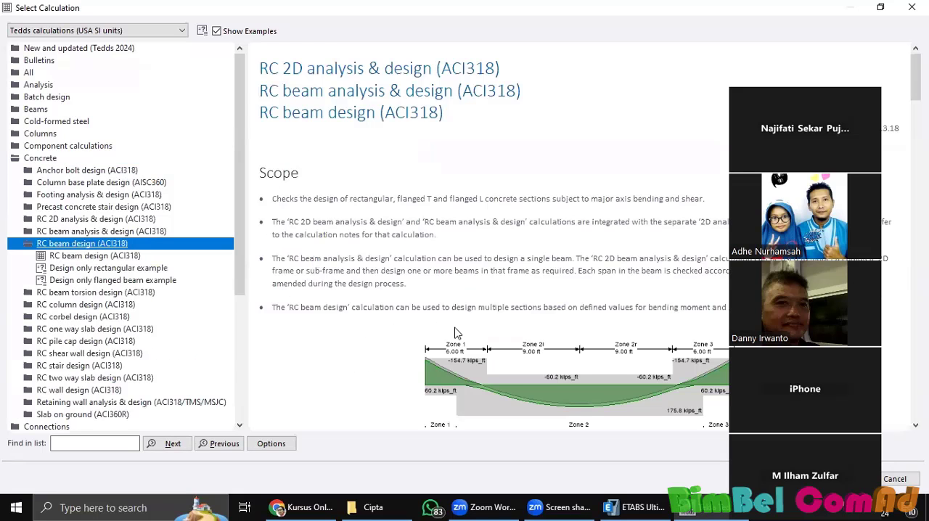
pyautogui.scroll(-2, 455, 333)
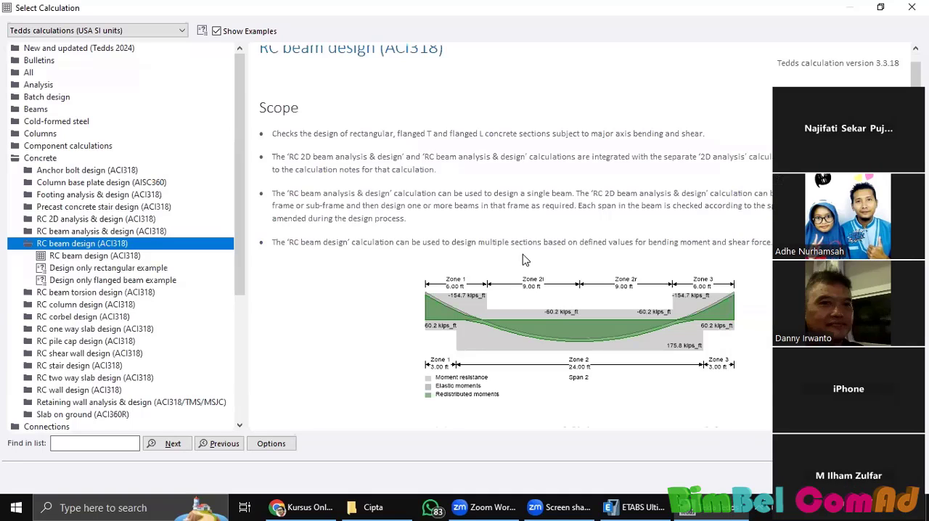
pyautogui.scroll(-6, 524, 262)
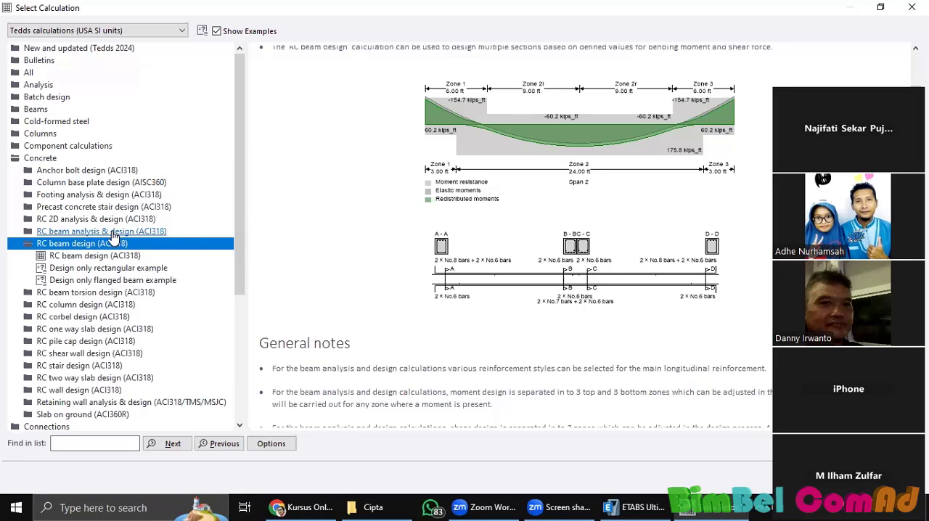
pyautogui.click(112, 232)
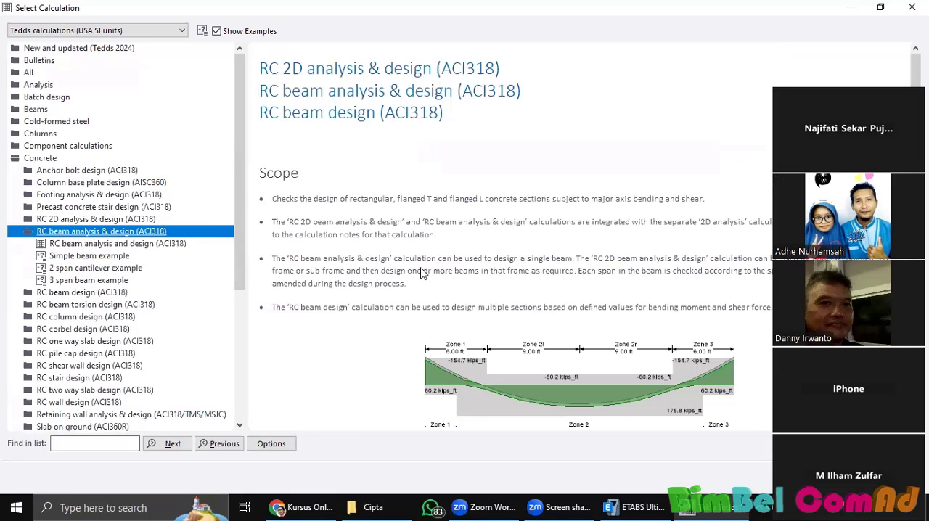
pyautogui.scroll(-5, 425, 272)
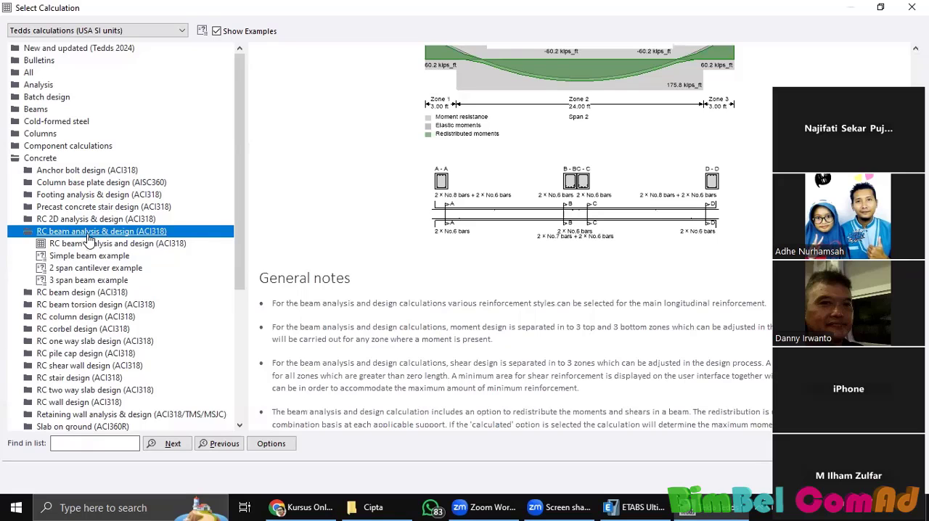
# Step: Review the scope and diagrams of the Footing analysis & design (ACI318) and RC pile cap design (ACI318) calculations
pyautogui.click(149, 196)
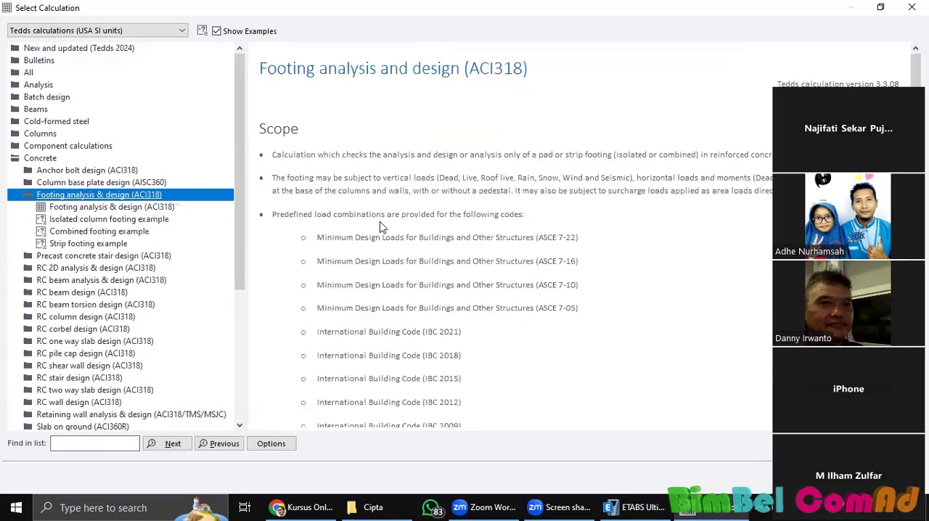
pyautogui.scroll(-5, 690, 187)
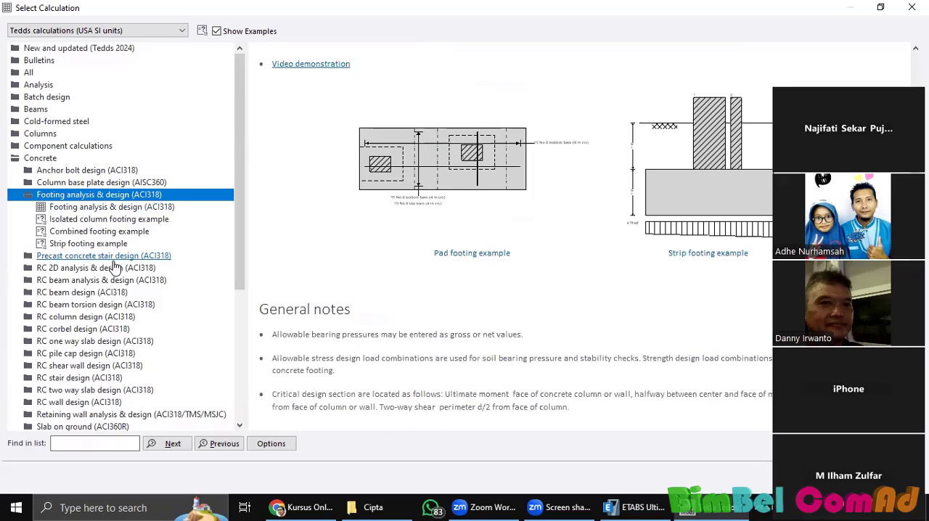
pyautogui.scroll(-2, 95, 283)
pyautogui.click(85, 282)
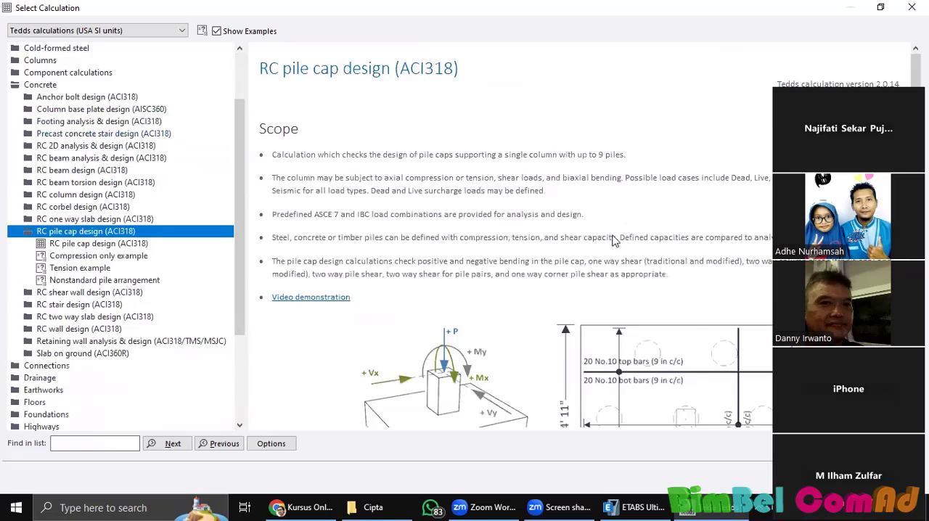
pyautogui.scroll(-3, 614, 240)
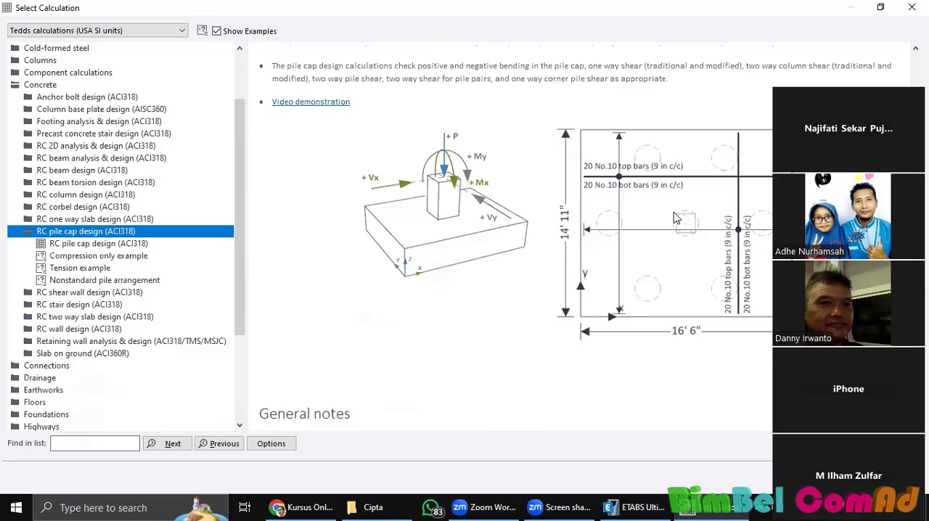
pyautogui.scroll(-1, 601, 140)
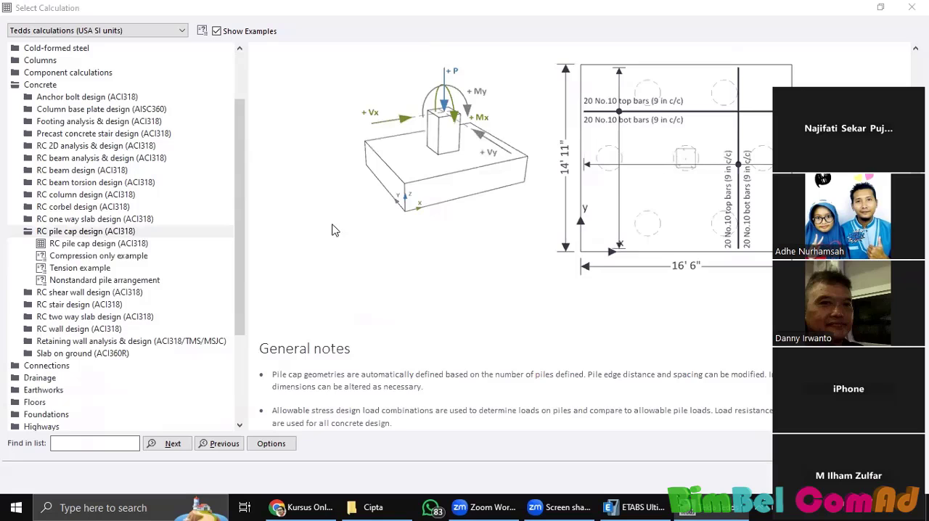
# Step: Review the notes for the RC two way slab, RC wall, retaining wall and slab on ground calculations in the Concrete category
pyautogui.click(120, 319)
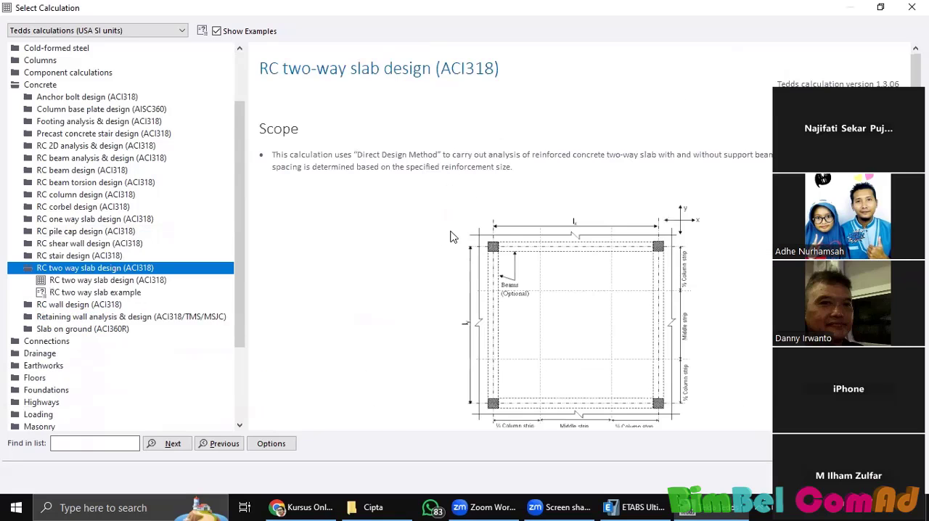
pyautogui.scroll(-2, 458, 240)
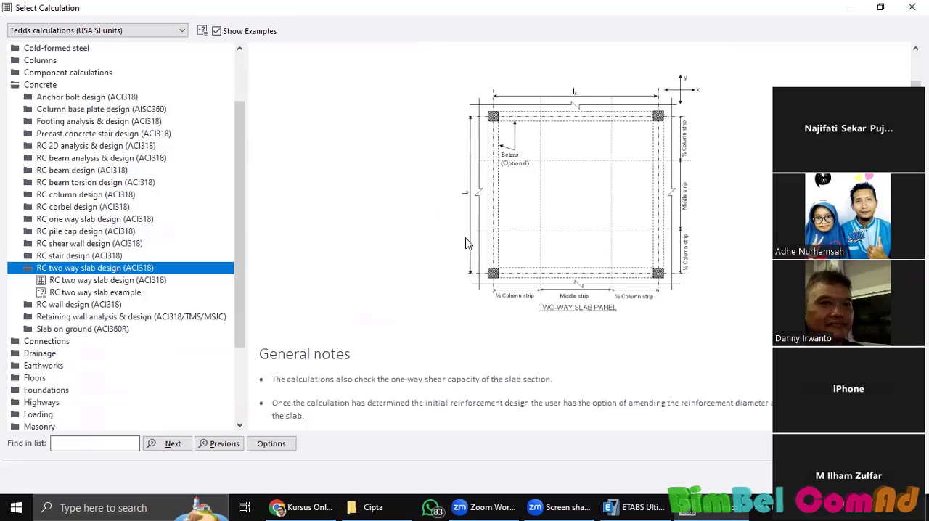
pyautogui.click(82, 305)
pyautogui.scroll(-3, 406, 217)
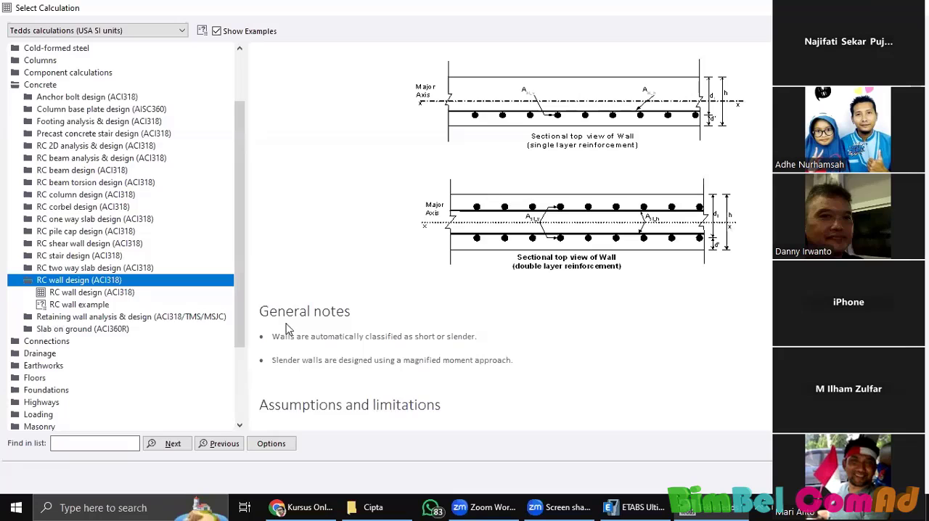
pyautogui.click(98, 317)
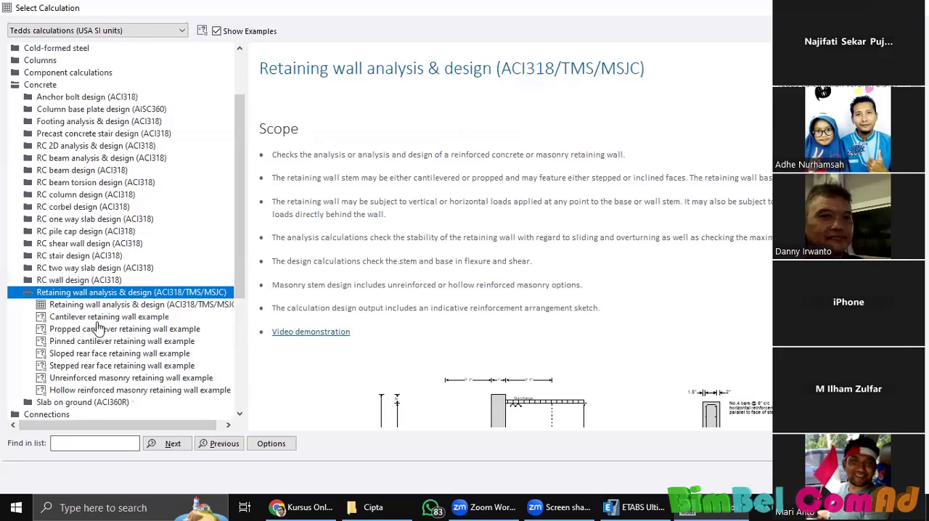
pyautogui.scroll(-2, 98, 329)
pyautogui.click(95, 332)
pyautogui.scroll(-3, 476, 218)
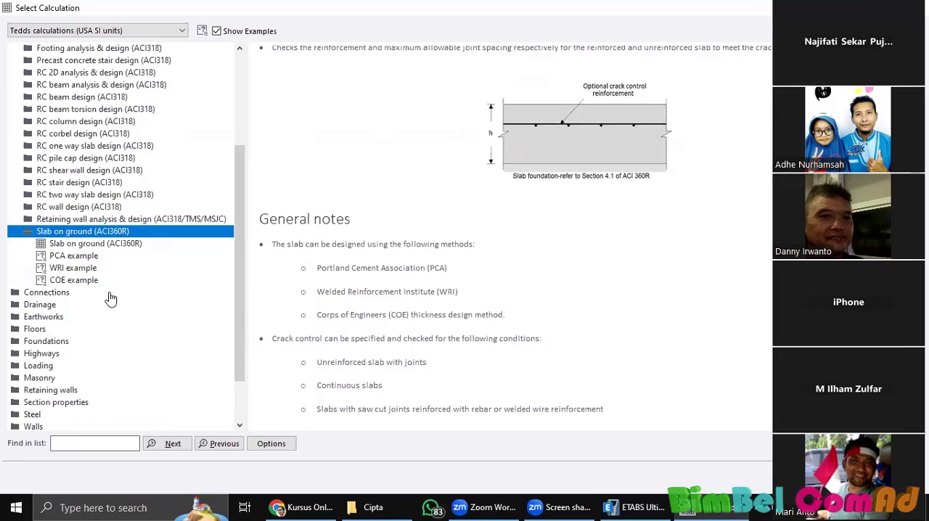
# Step: Browse the calculations offered in the Drainage, Connections, Steel and Wood categories
pyautogui.click(55, 305)
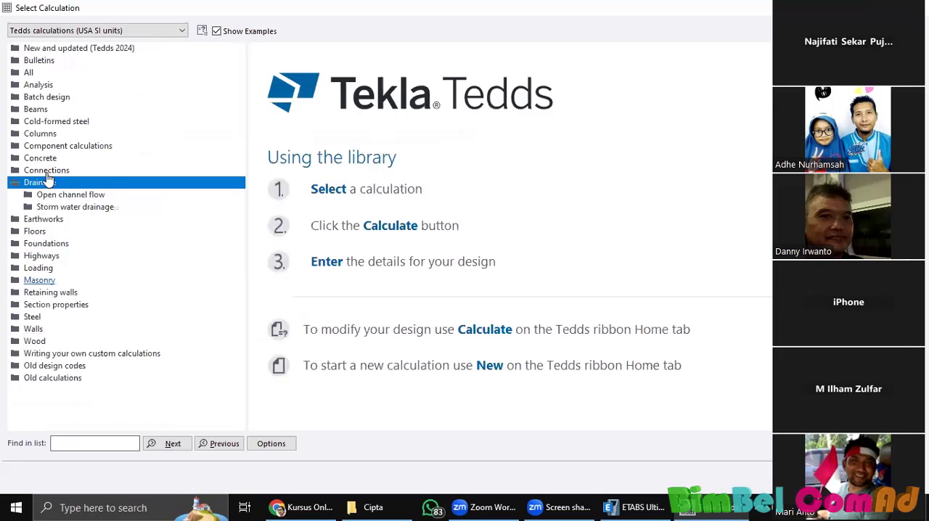
pyautogui.click(47, 171)
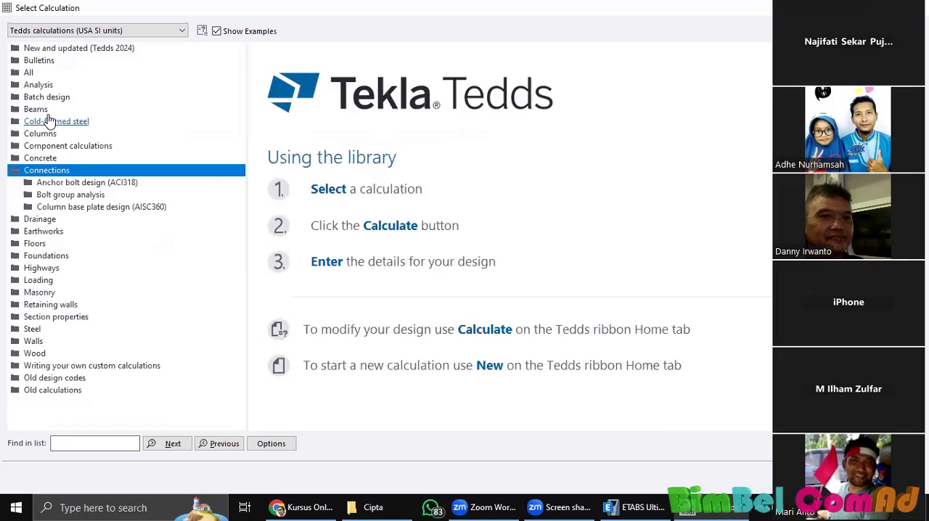
pyautogui.click(33, 330)
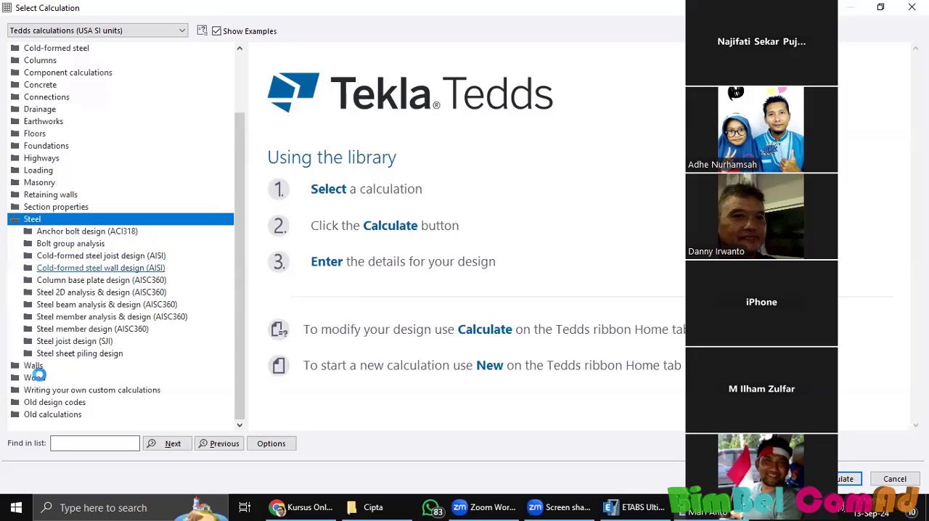
pyautogui.click(76, 379)
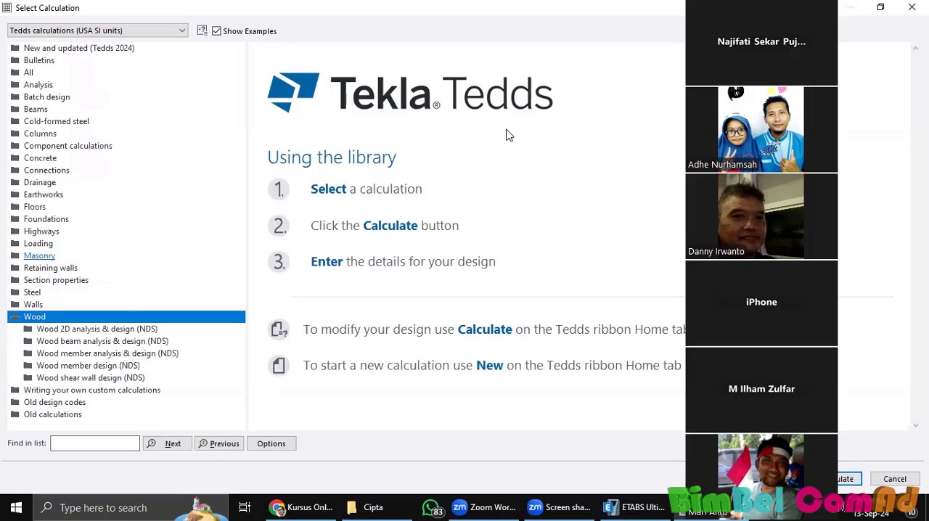
# Step: Switch to the Excel workbook Rekap Reaksi Gaya - type 114.xlsx, fit it to half the screen and zoom out to 130% to show the frame reactions
pyautogui.click(627, 502)
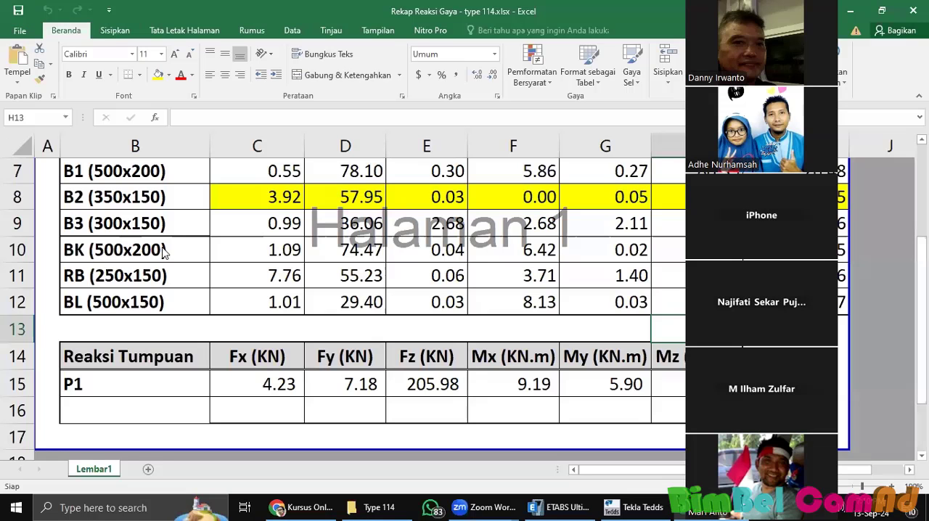
pyautogui.press('super+Left')
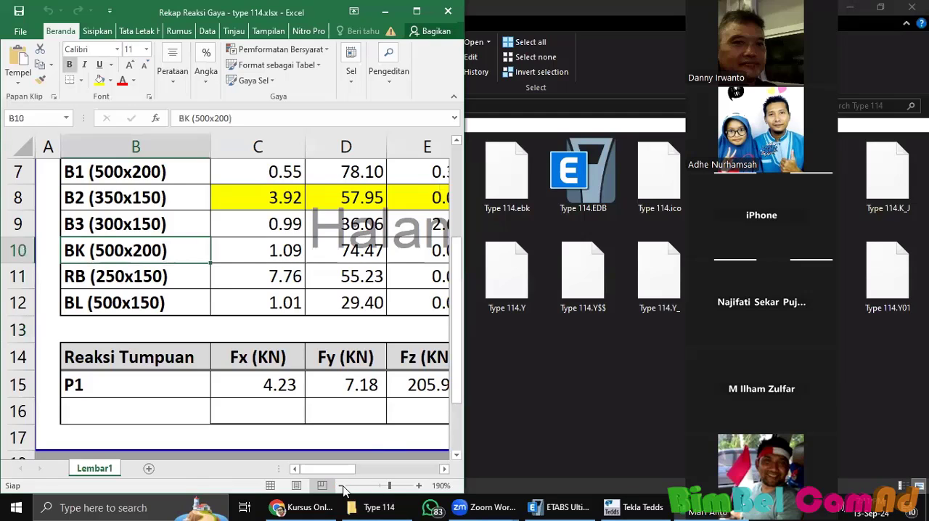
pyautogui.click(344, 487)
pyautogui.click(343, 486)
pyautogui.click(344, 487)
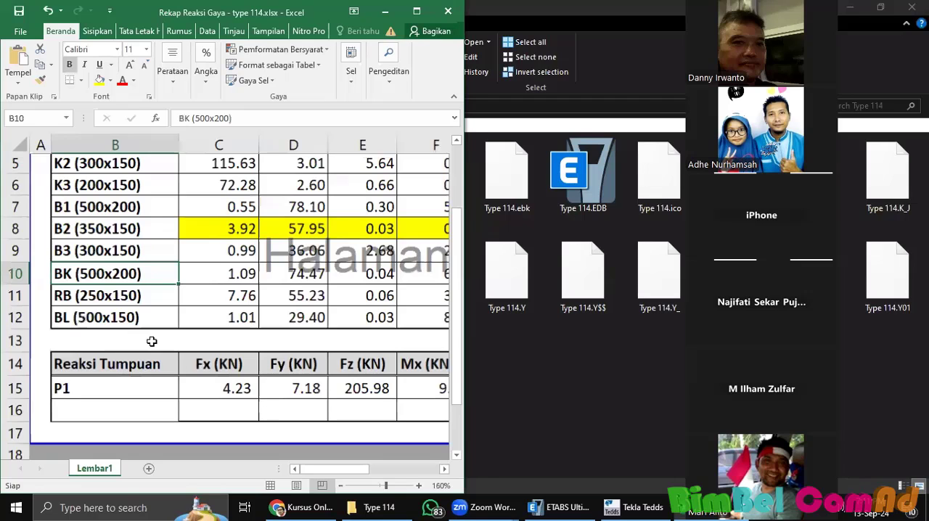
pyautogui.scroll(-2, 71, 312)
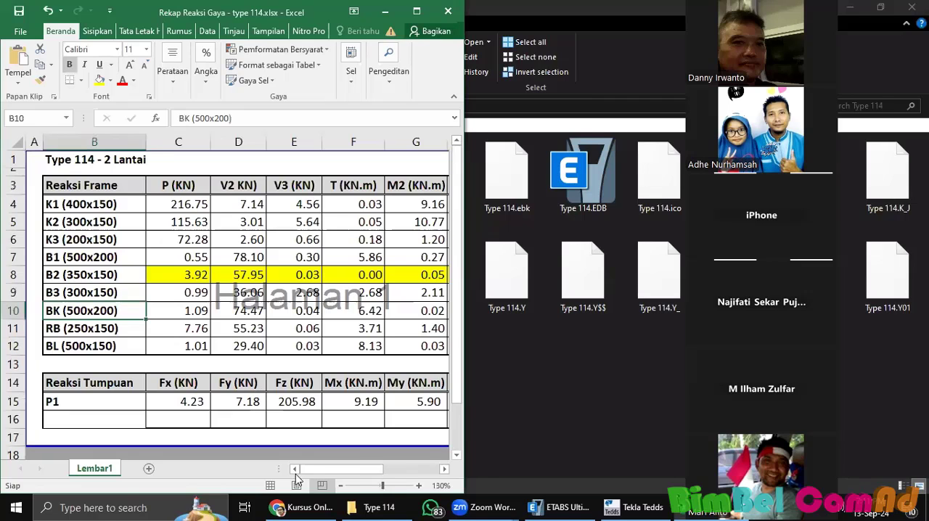
pyautogui.moveTo(341, 471); pyautogui.dragTo(351, 469)
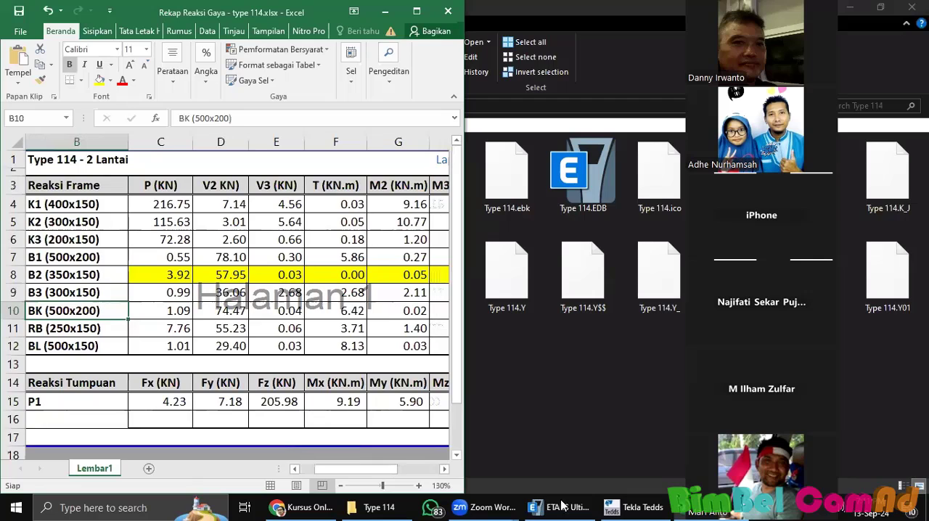
# Step: Switch back to Tekla Tedds and start the RC beam design (ACI318) calculation from the Beams category
pyautogui.click(637, 508)
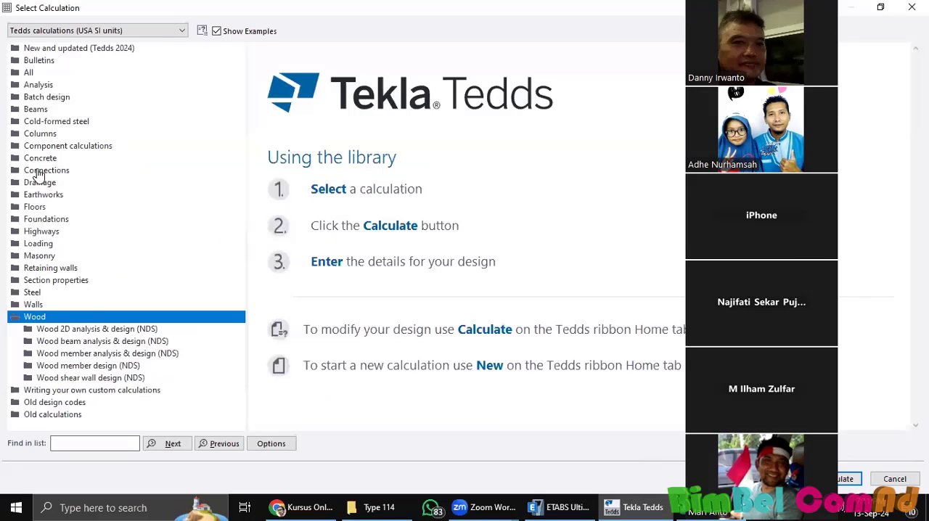
pyautogui.click(44, 136)
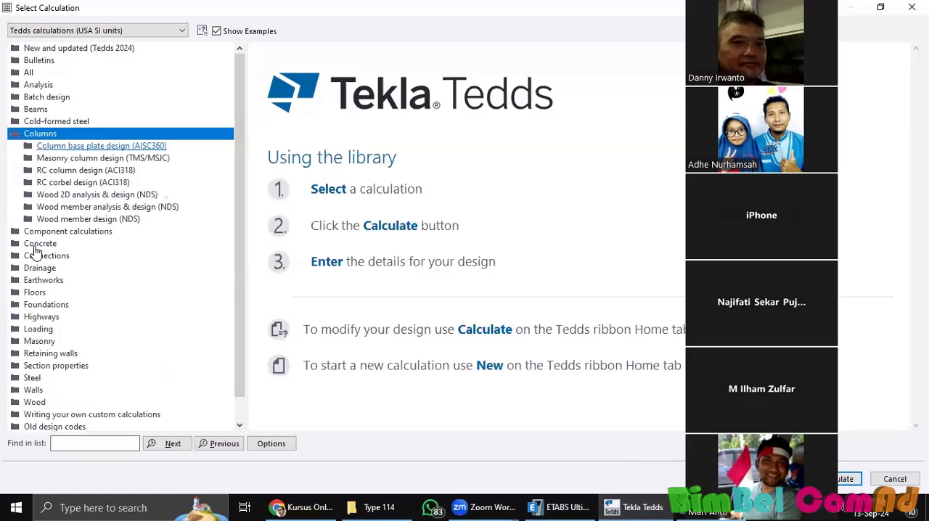
pyautogui.click(45, 244)
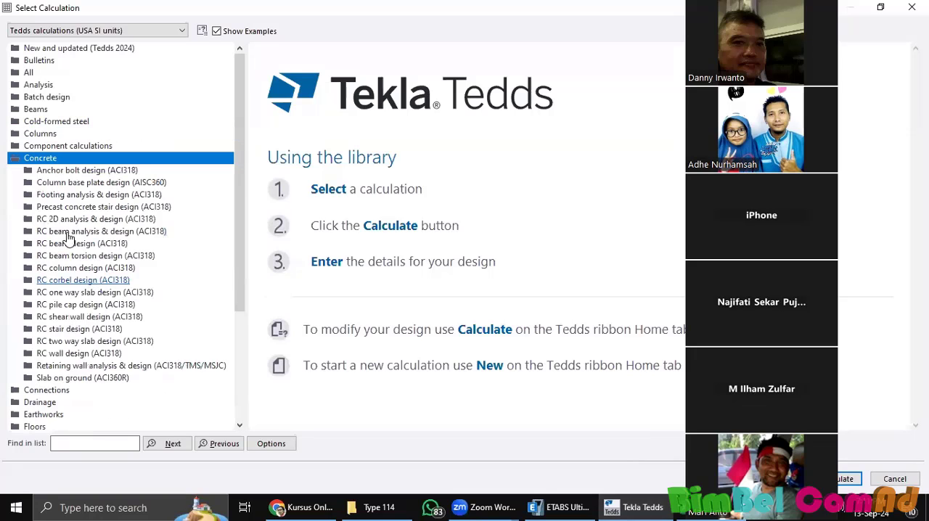
pyautogui.click(36, 111)
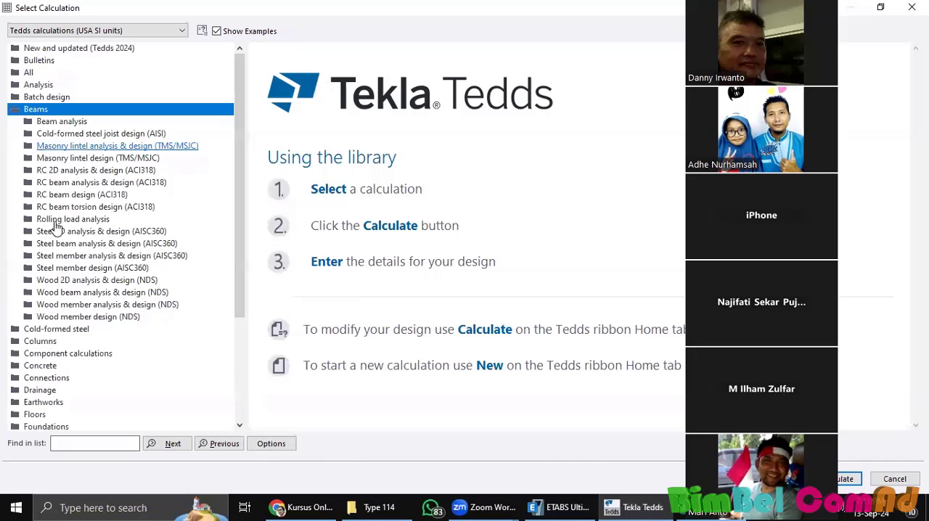
pyautogui.scroll(-2, 71, 198)
pyautogui.click(80, 122)
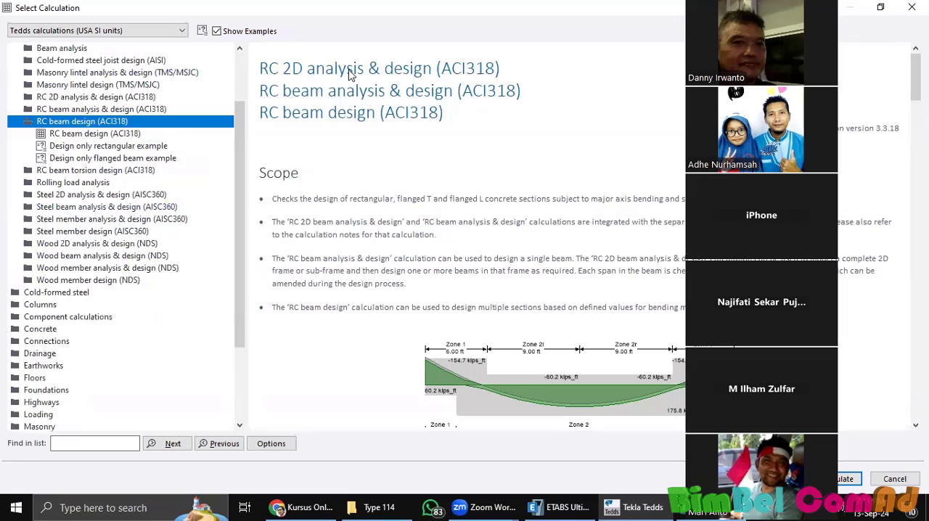
pyautogui.moveTo(336, 10); pyautogui.dragTo(306, 153)
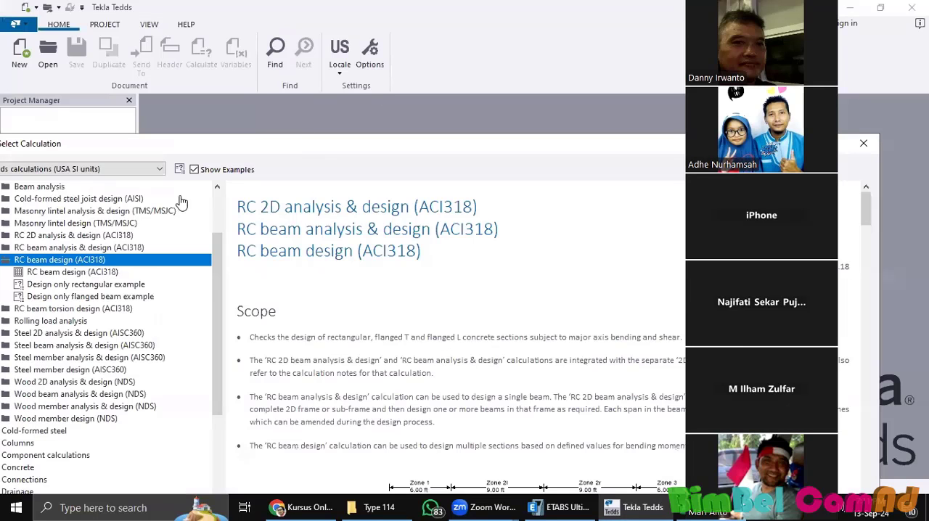
pyautogui.moveTo(433, 152); pyautogui.dragTo(499, 95)
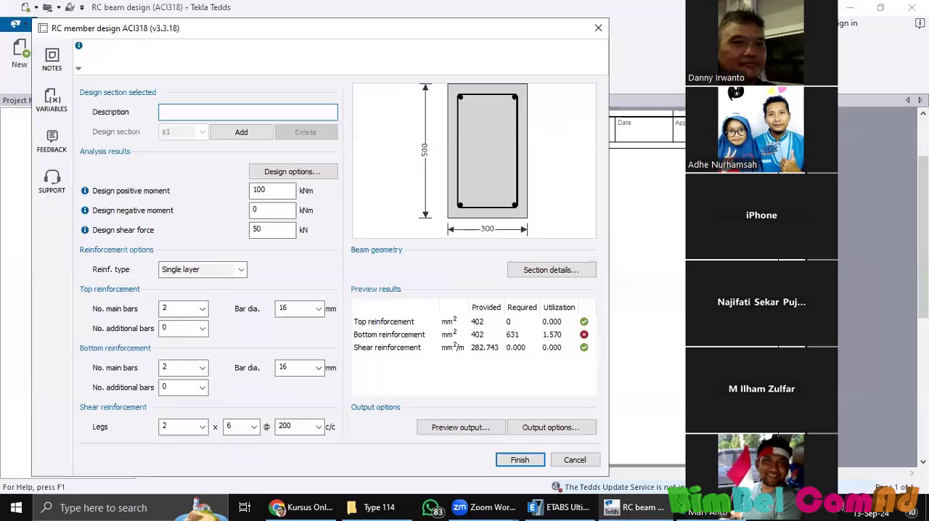
# Step: Enter "BK 500x200 - Tumpuan" as the description of the design section
pyautogui.write('Bk')
pyautogui.press('BackSpace')
pyautogui.write('K')
pyautogui.write('500x200 - Tumpuan')
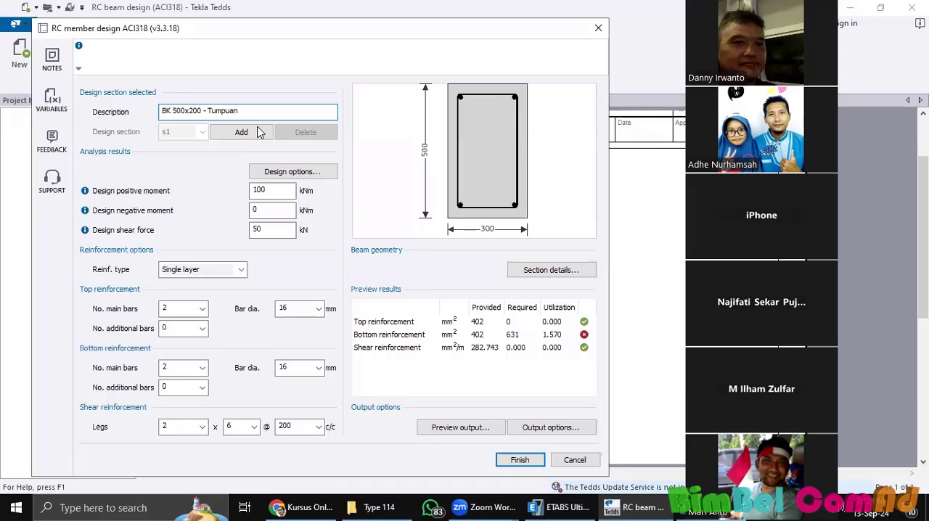
# Step: Change the design section description to "BK 500x200 - All" and move the design dialog slightly up
pyautogui.press('BackSpace')
pyautogui.press('BackSpace')
pyautogui.press('BackSpace')
pyautogui.press('BackSpace')
pyautogui.press('BackSpace')
pyautogui.press('BackSpace')
pyautogui.write('All')
pyautogui.moveTo(294, 39); pyautogui.dragTo(313, 23)
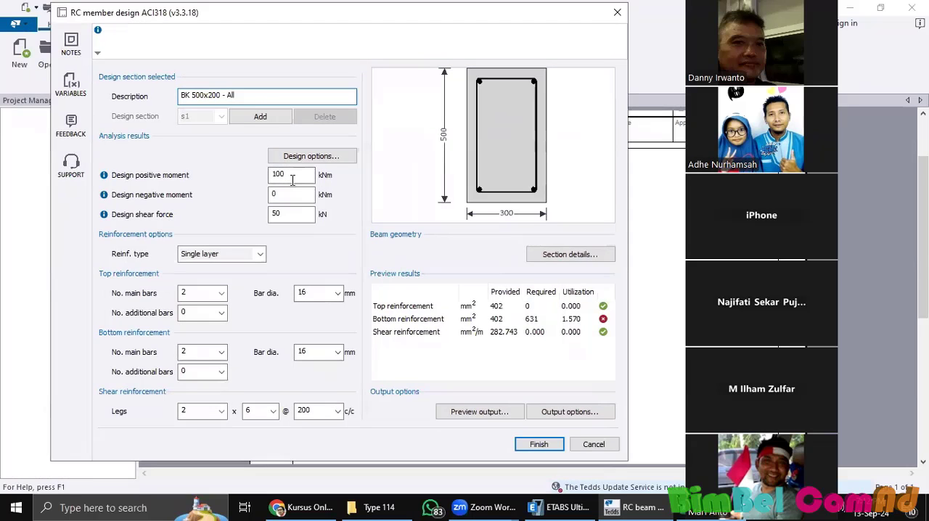
# Step: Switch to the Excel workbook Rekap Reaksi Gaya - type 114.xlsx and highlight the entire BK (500x200) row in yellow
pyautogui.moveTo(559, 505)
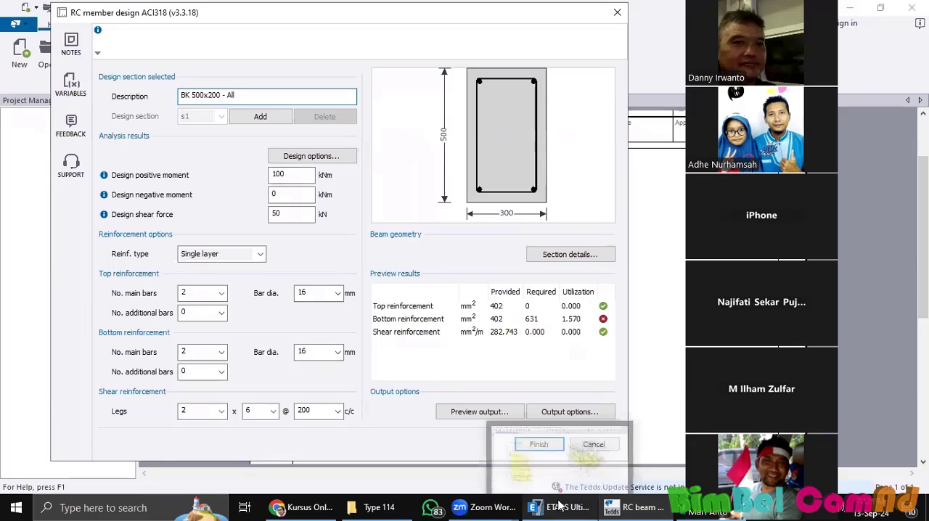
pyautogui.click(560, 446)
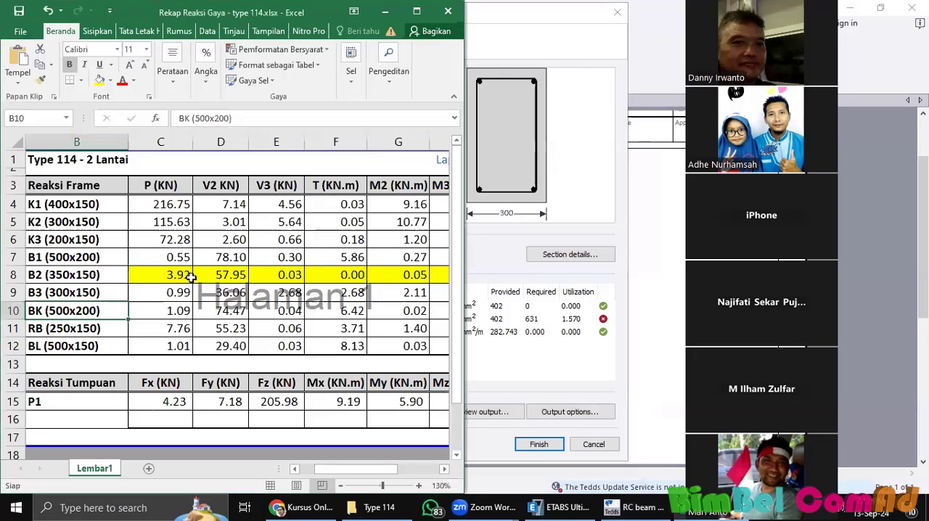
pyautogui.click(150, 272)
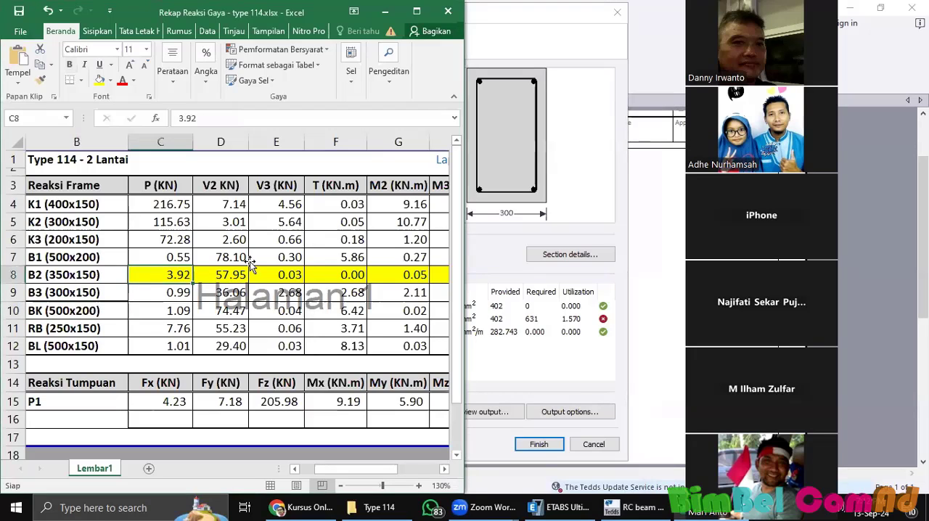
pyautogui.click(293, 273)
pyautogui.click(349, 264)
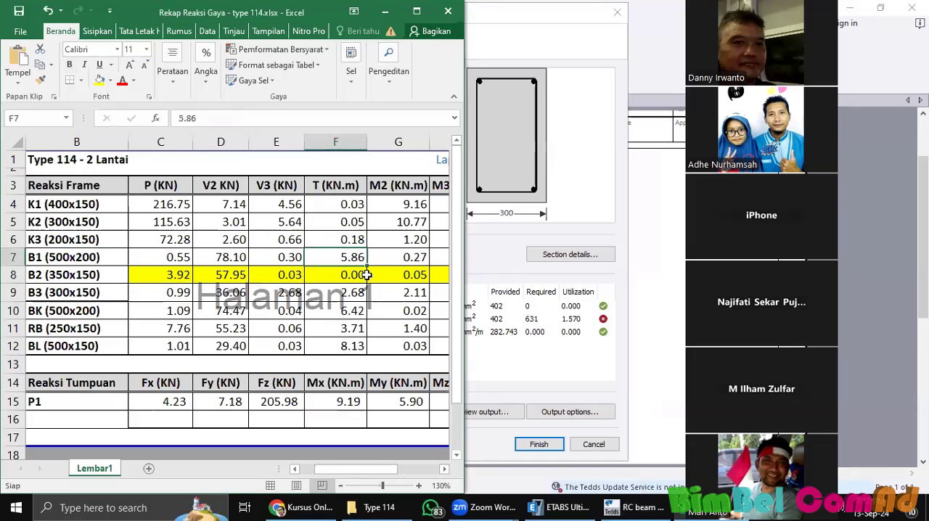
pyautogui.click(487, 266)
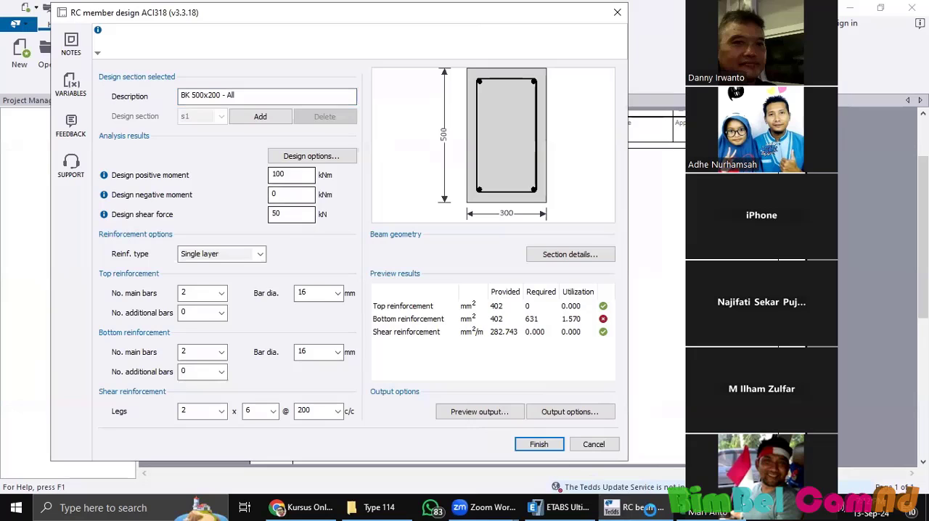
pyautogui.hotkey('alt', 'Tab')
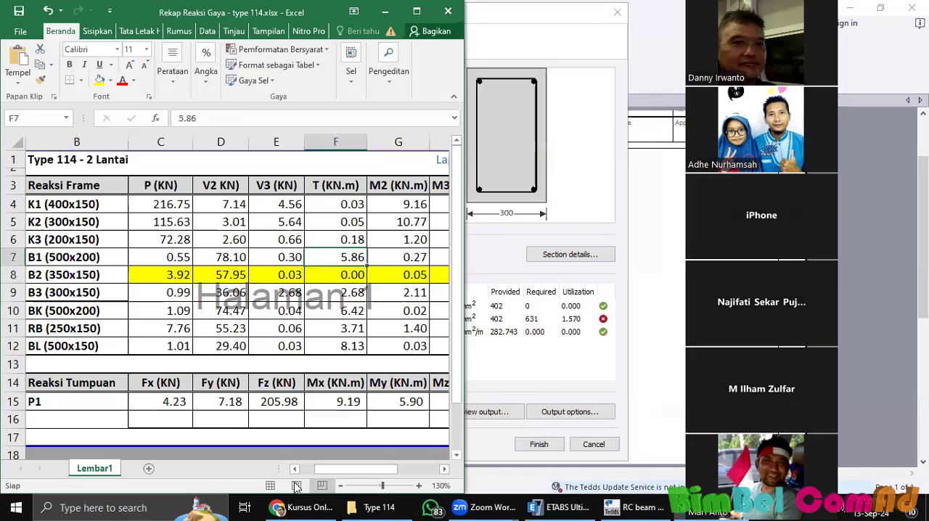
pyautogui.moveTo(356, 472); pyautogui.dragTo(10, 314)
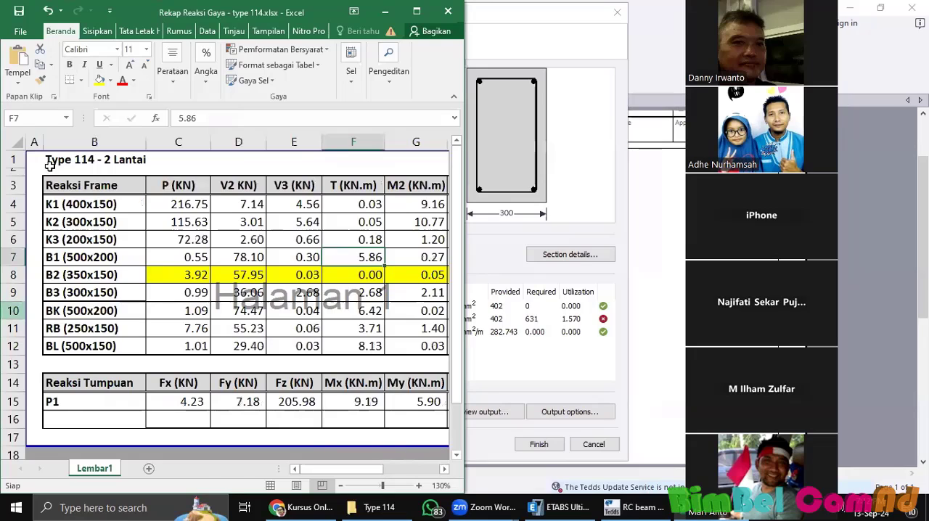
pyautogui.click(13, 311)
pyautogui.click(100, 80)
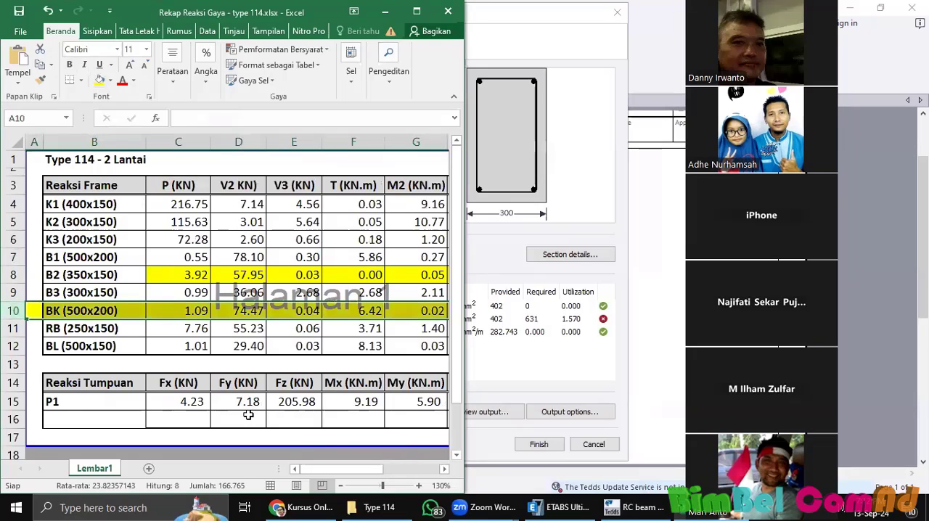
# Step: Using the BK row's M3 values from Excel, set the design positive moment to 14.78 kNm and negative moment to 69.95 kNm in Tekla Tedds
pyautogui.moveTo(324, 470); pyautogui.dragTo(374, 473)
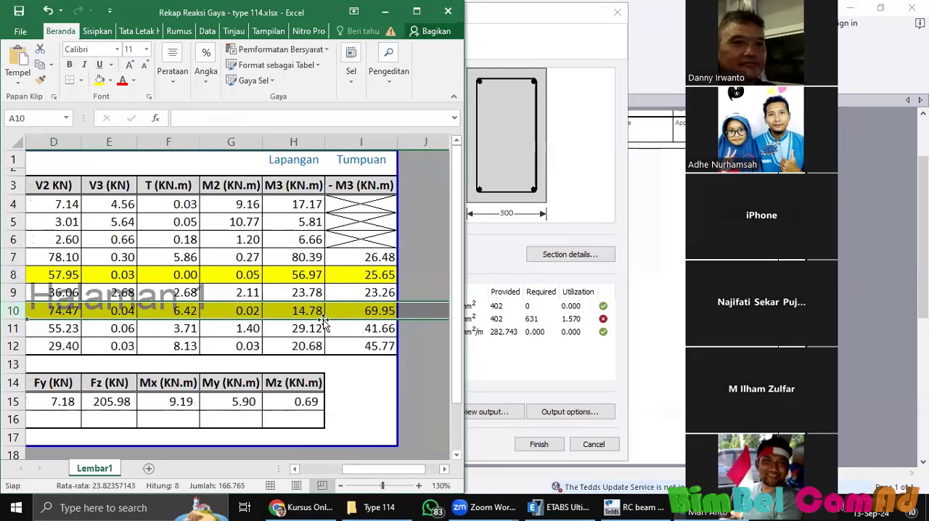
pyautogui.click(494, 287)
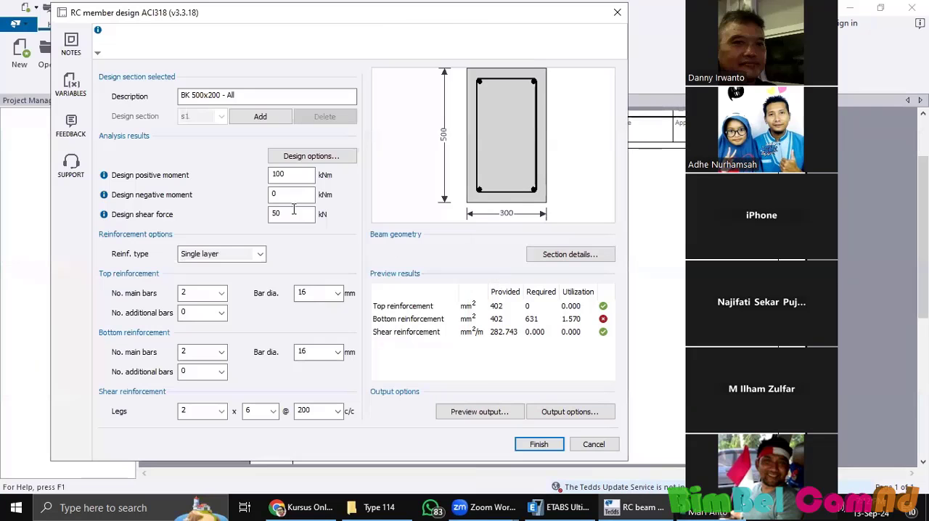
pyautogui.doubleClick(281, 175)
pyautogui.write('14.78')
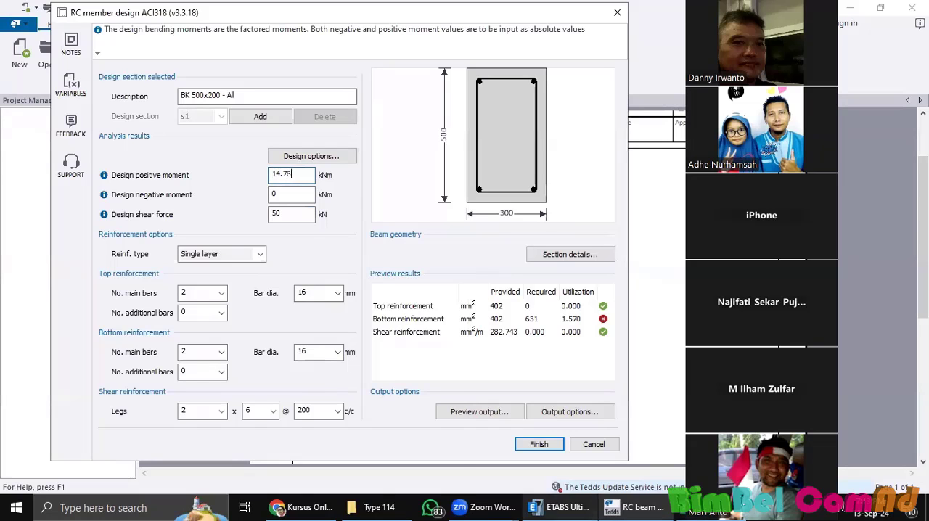
pyautogui.click(703, 509)
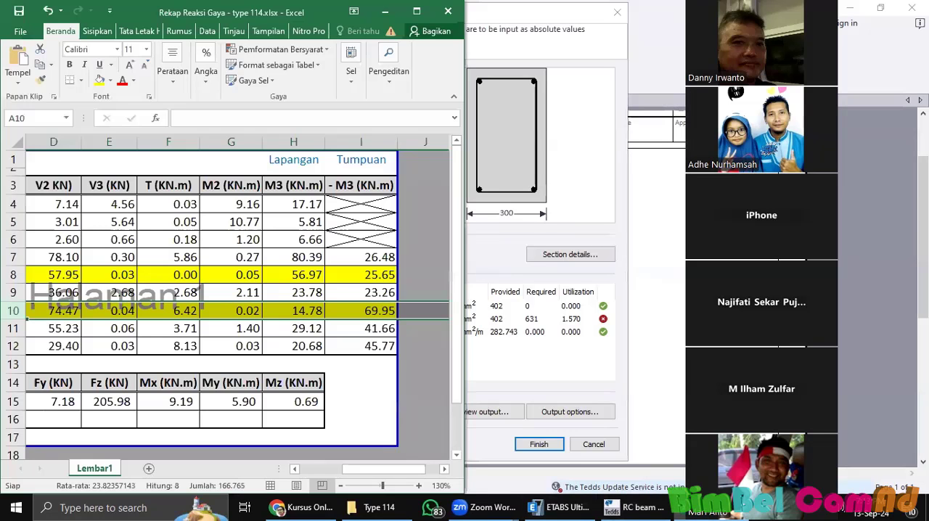
pyautogui.click(475, 346)
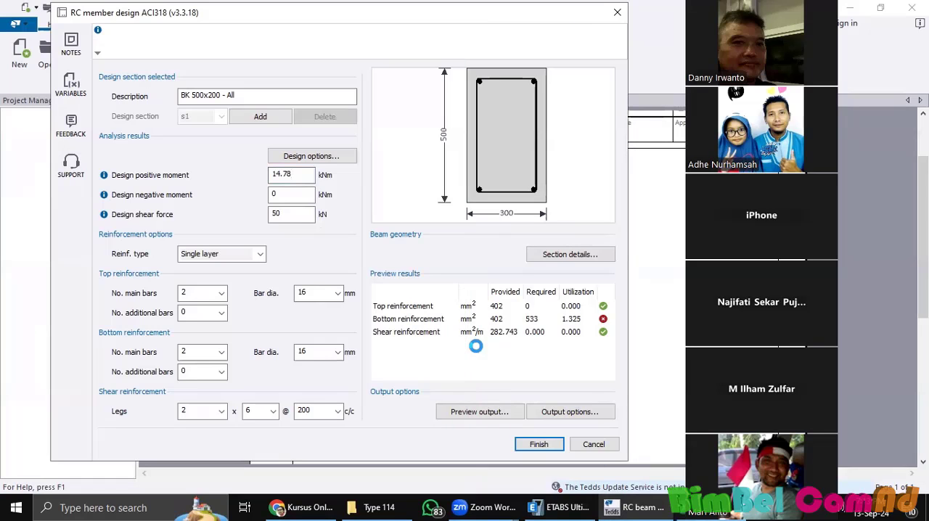
pyautogui.press('Tab')
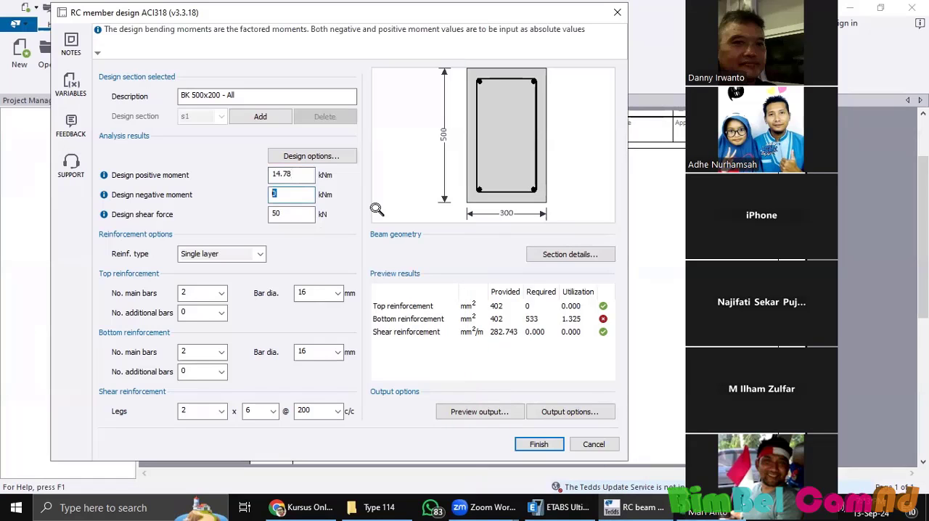
pyautogui.write('69.95')
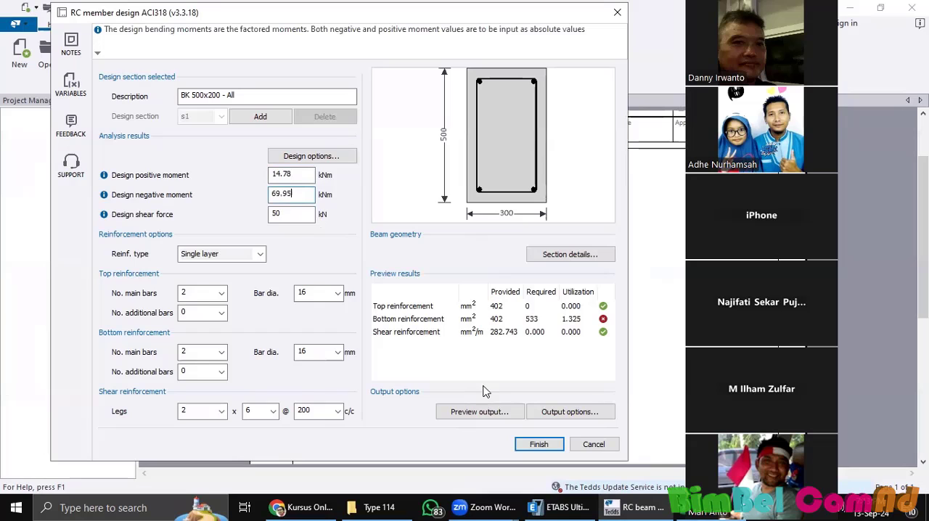
# Step: Review the BK (500x200) reactions in Excel and set the design shear force in Tekla Tedds to the V2 value, 74.47 kN
pyautogui.click(536, 443)
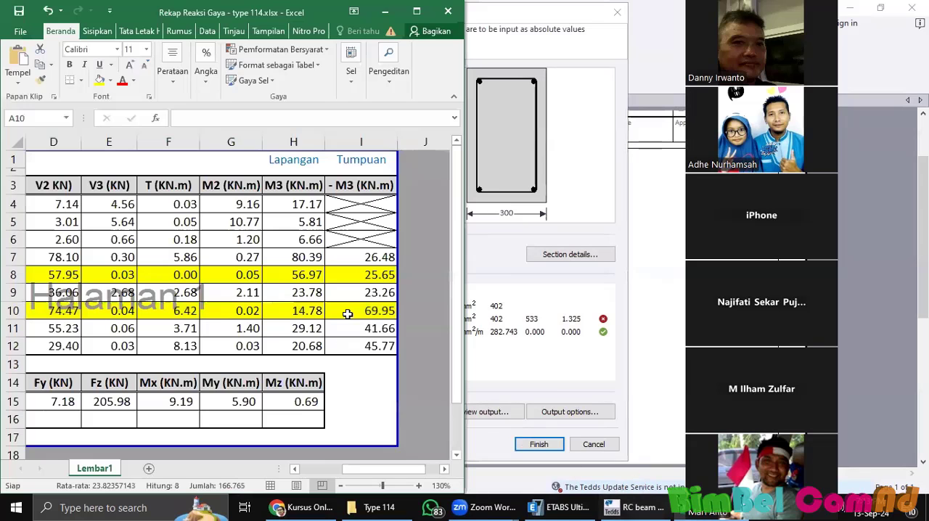
pyautogui.click(354, 276)
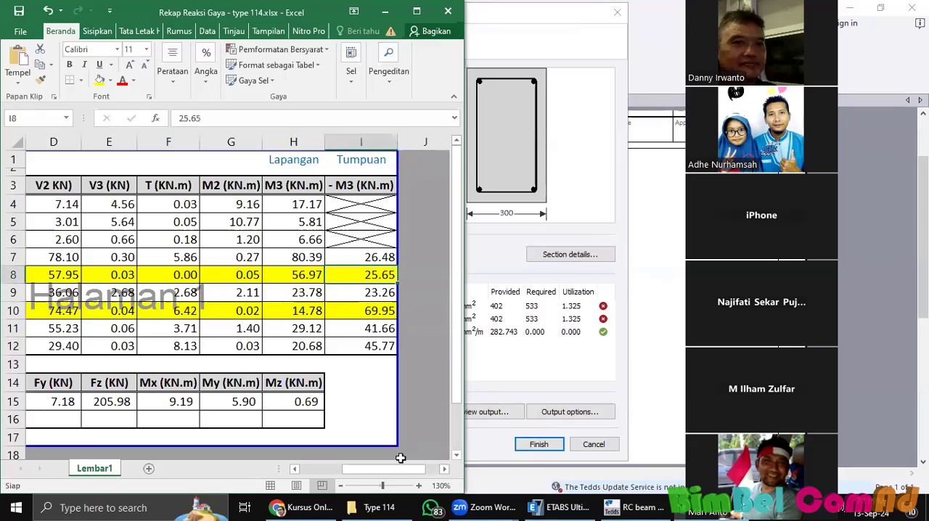
pyautogui.moveTo(398, 470); pyautogui.dragTo(394, 472)
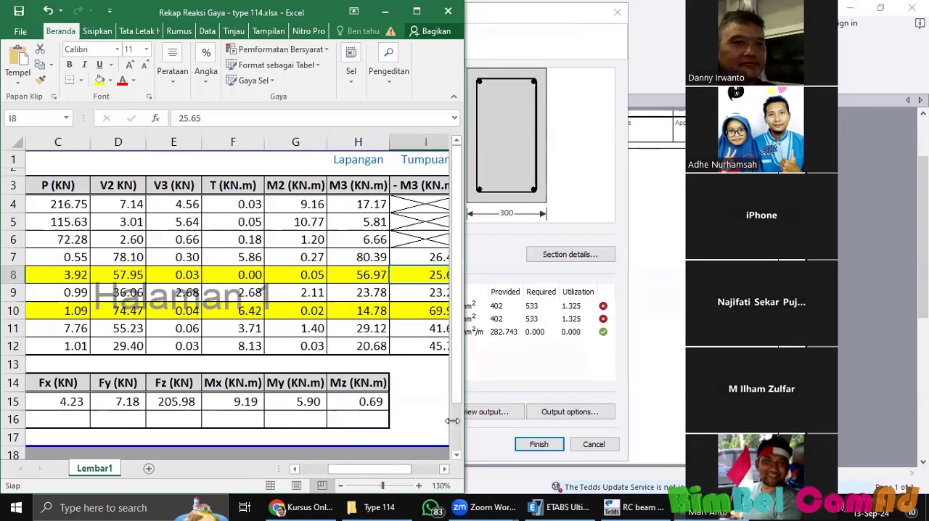
pyautogui.moveTo(386, 470); pyautogui.dragTo(393, 473)
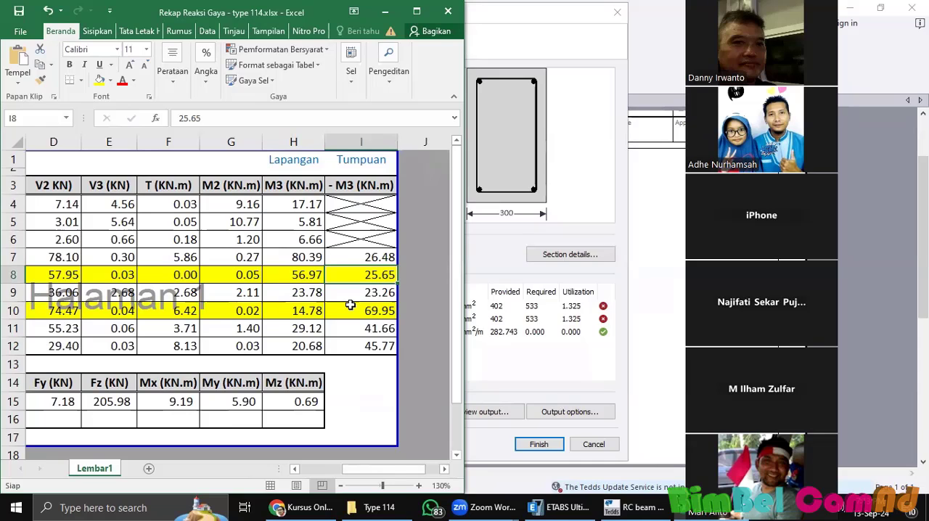
pyautogui.moveTo(391, 469); pyautogui.dragTo(386, 472)
pyautogui.moveTo(393, 477); pyautogui.dragTo(366, 475)
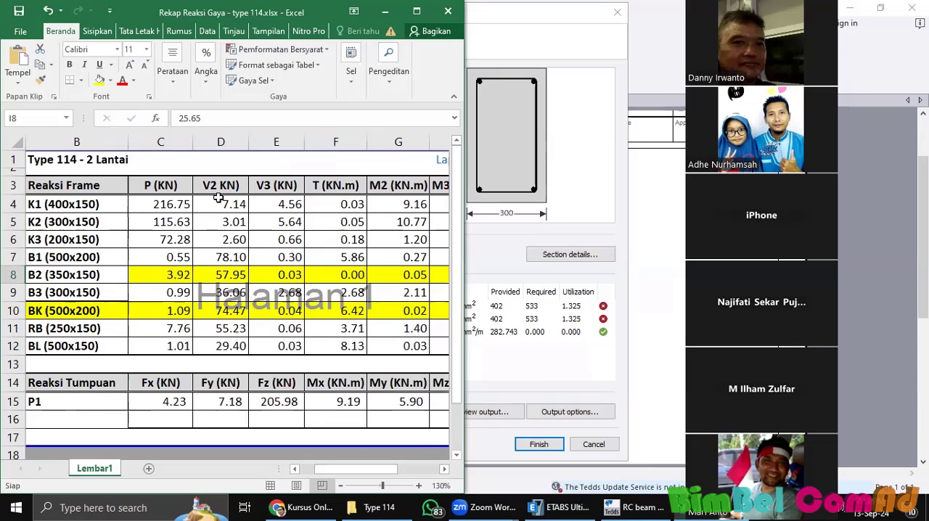
pyautogui.click(230, 313)
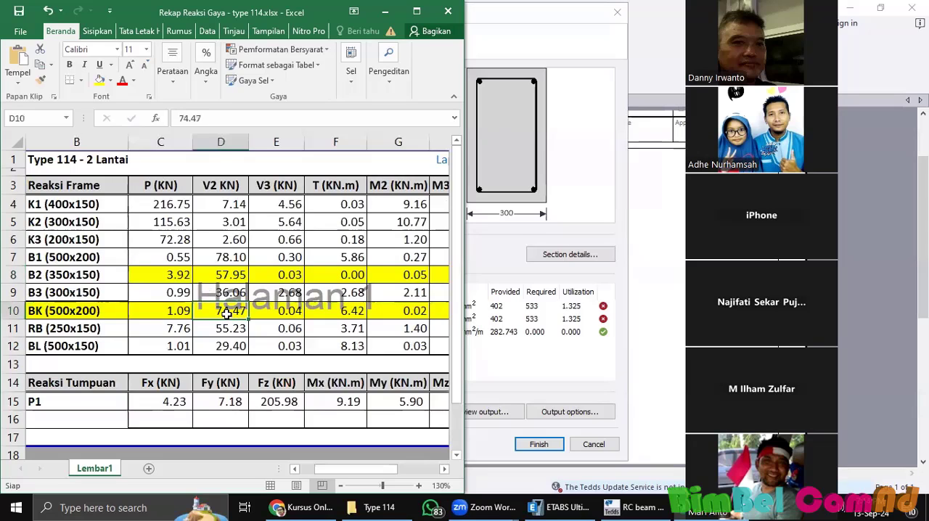
pyautogui.click(287, 316)
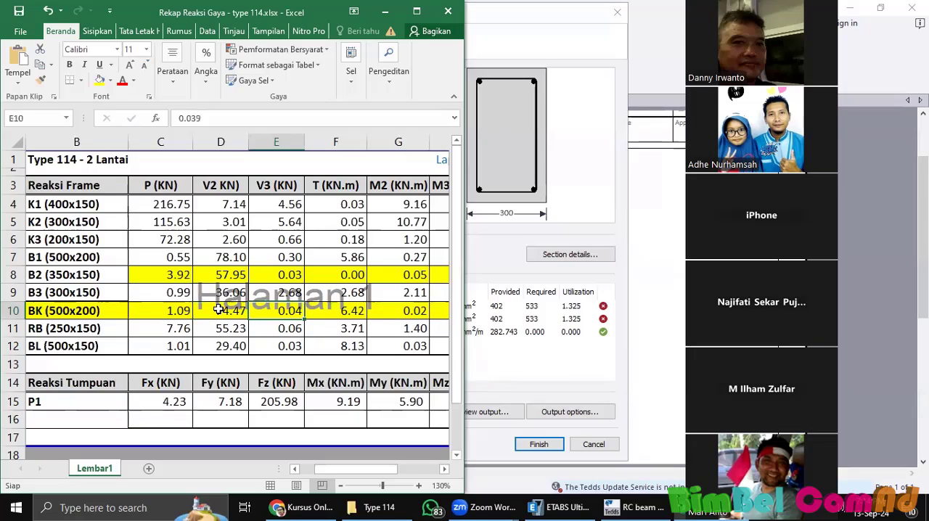
pyautogui.press('Left')
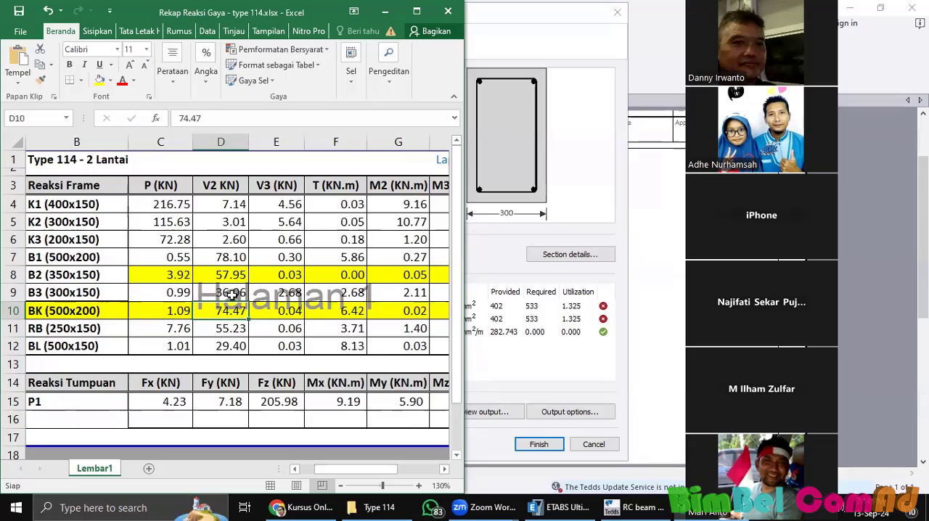
pyautogui.click(486, 250)
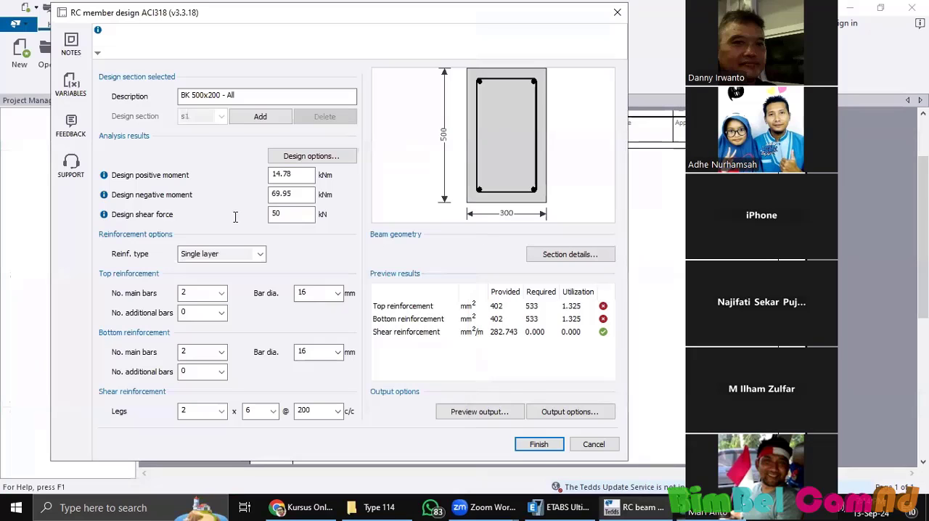
pyautogui.write('74.47')
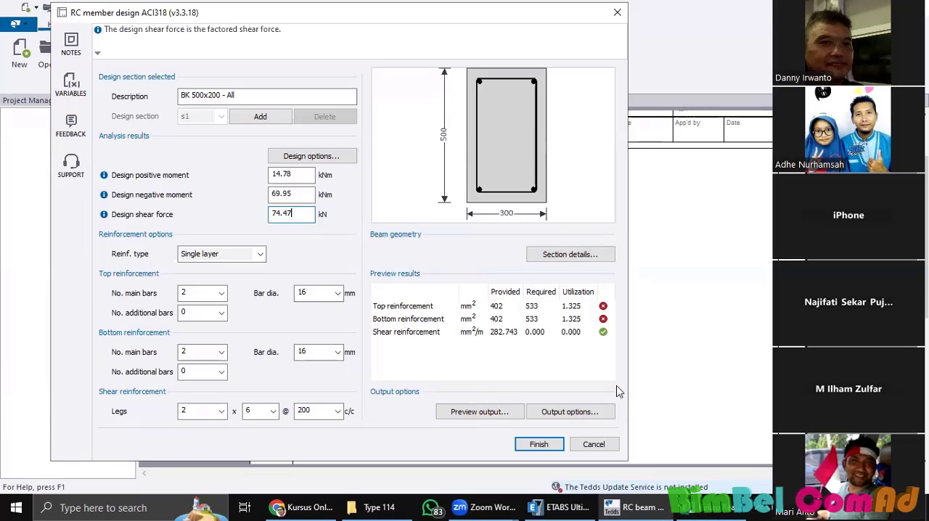
# Step: View the ETABS model, then return to the Excel workbook and enter "v1" in cell C1 above the P (KN) column
pyautogui.click(556, 506)
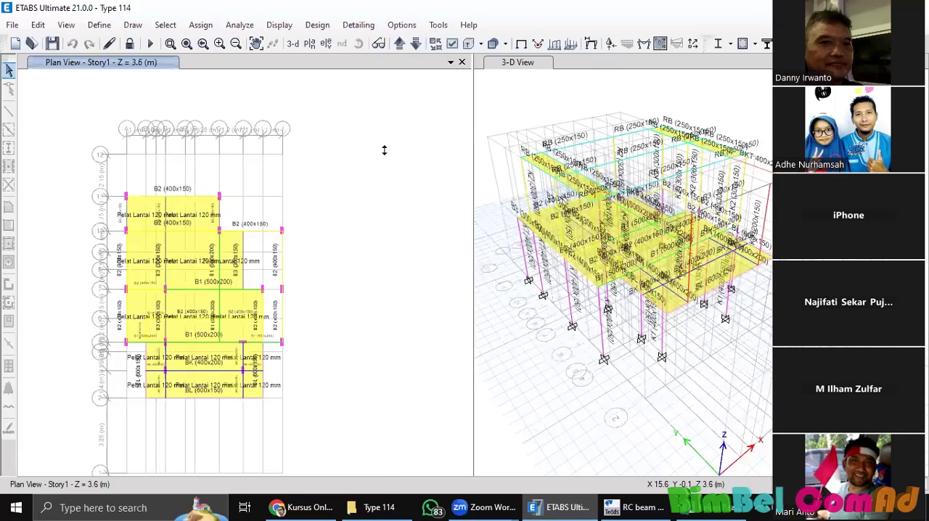
pyautogui.hotkey('alt', 'Tab')
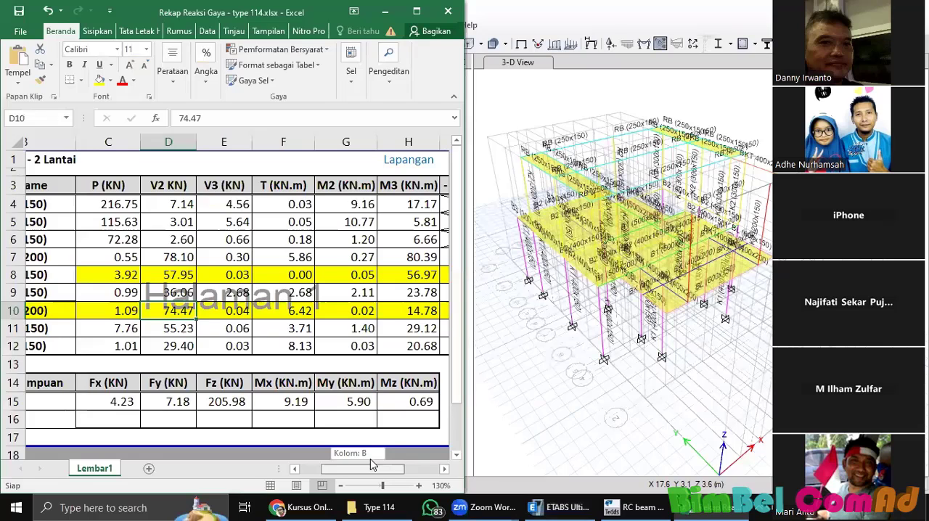
pyautogui.moveTo(372, 464); pyautogui.dragTo(377, 467)
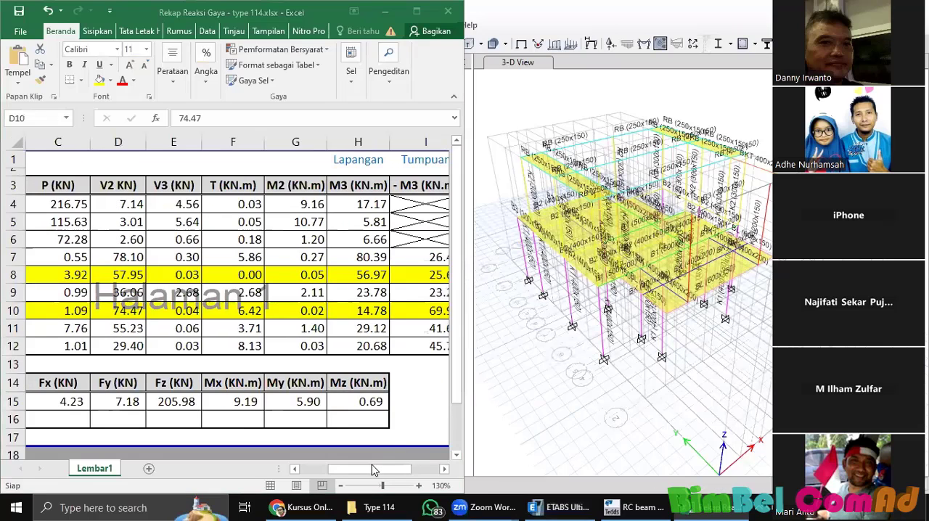
pyautogui.click(163, 236)
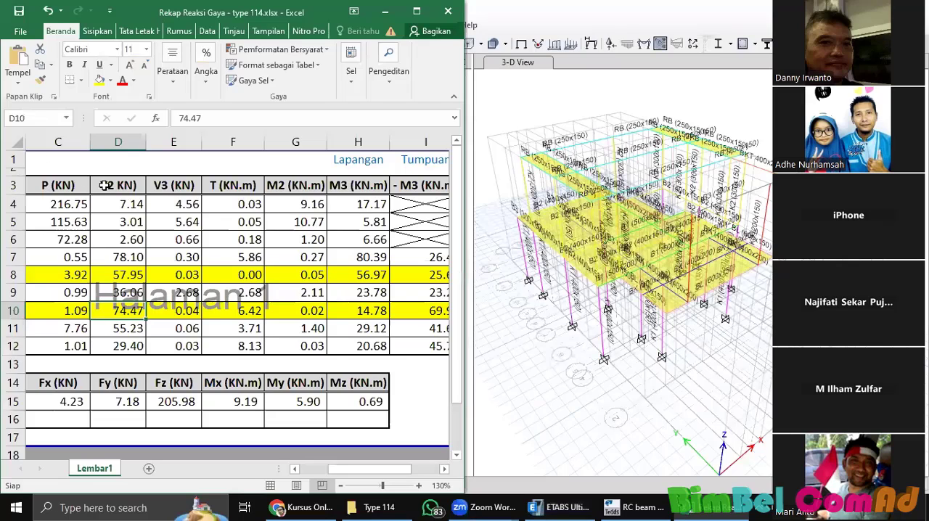
pyautogui.hotkey('ctrl', 'Home')
pyautogui.write('v')
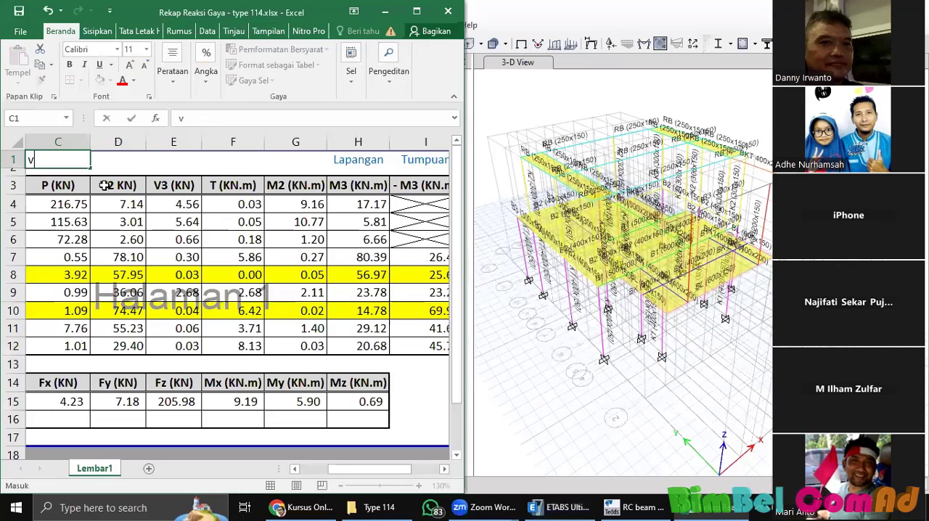
pyautogui.write('1')
pyautogui.press('Return')
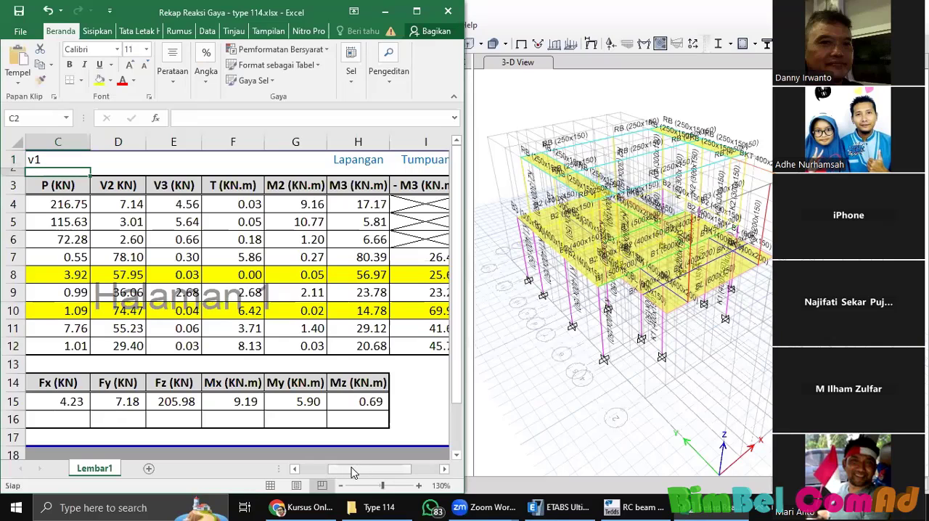
# Step: Enter "m1" in cell F1 above the T (KN.m) column
pyautogui.click(56, 187)
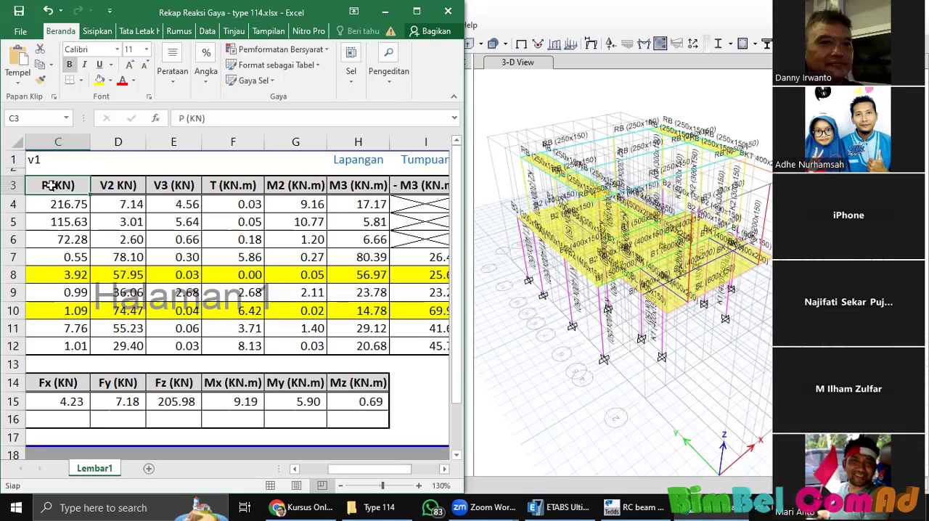
pyautogui.click(44, 161)
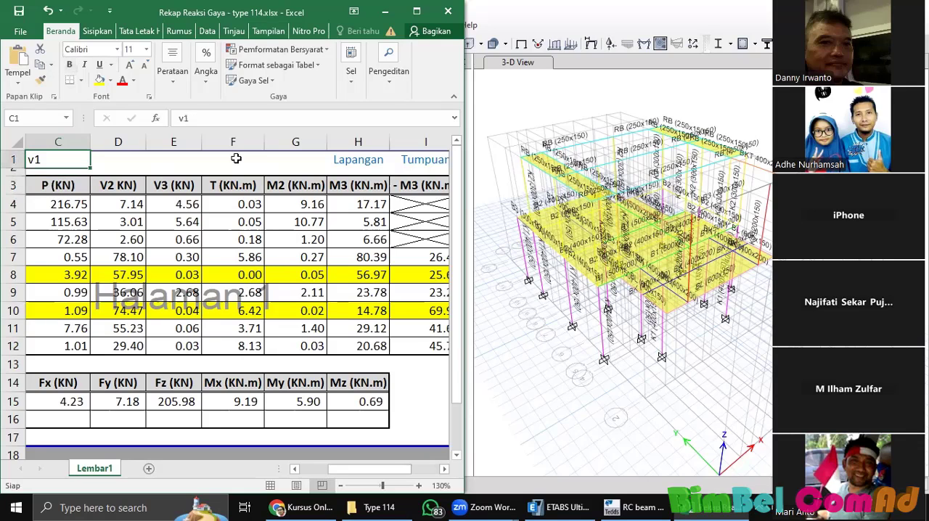
pyautogui.click(236, 158)
pyautogui.write('m')
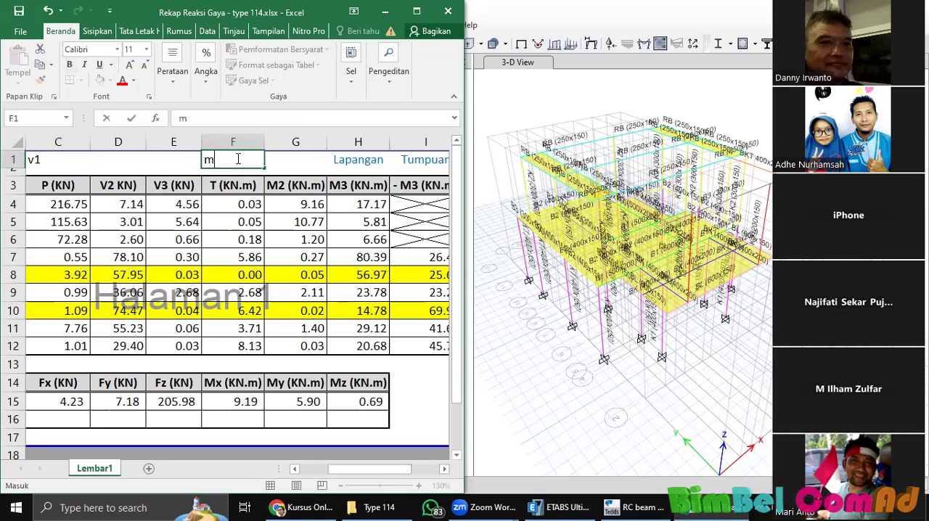
pyautogui.write('1')
pyautogui.press('Return')
pyautogui.click(240, 185)
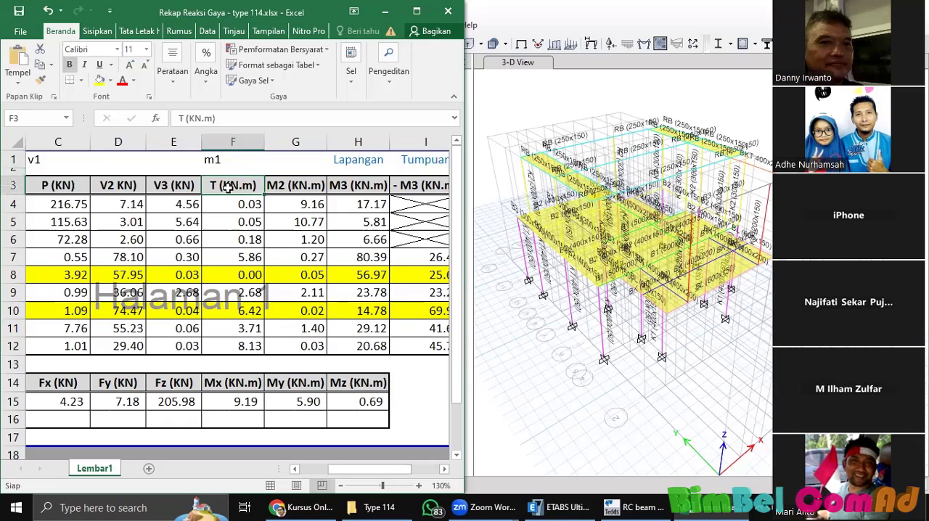
# Step: Examine the M2 and M3 column headers and the M3 and V2 values of the highlighted beam in row 8
pyautogui.click(353, 188)
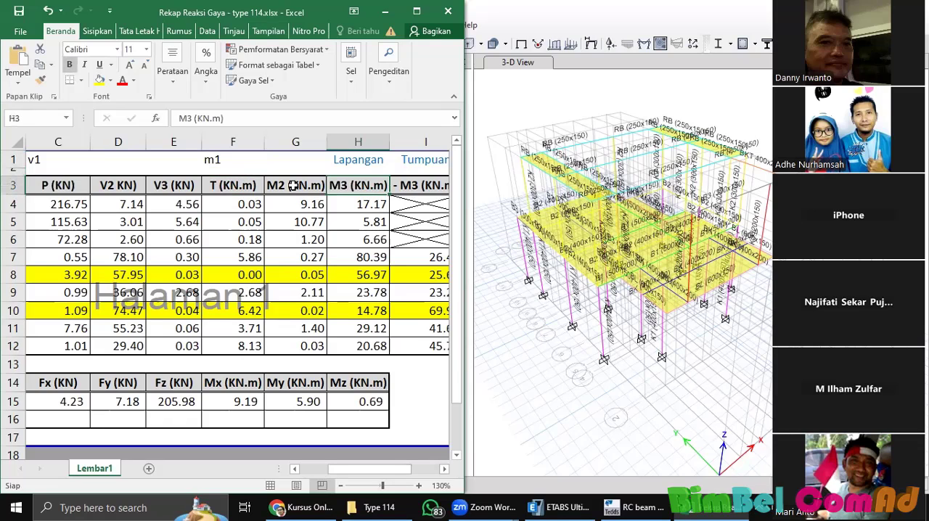
pyautogui.click(313, 186)
pyautogui.doubleClick(332, 187)
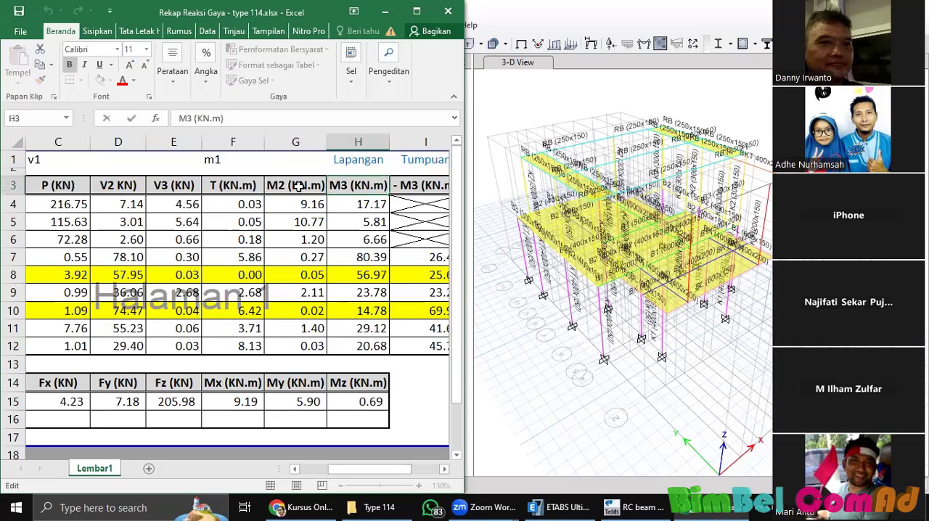
pyautogui.click(298, 187)
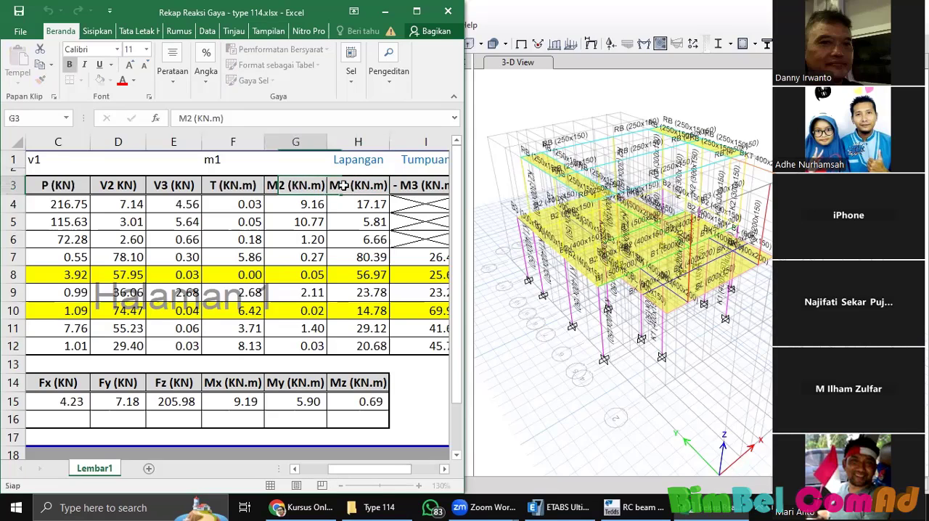
pyautogui.click(345, 186)
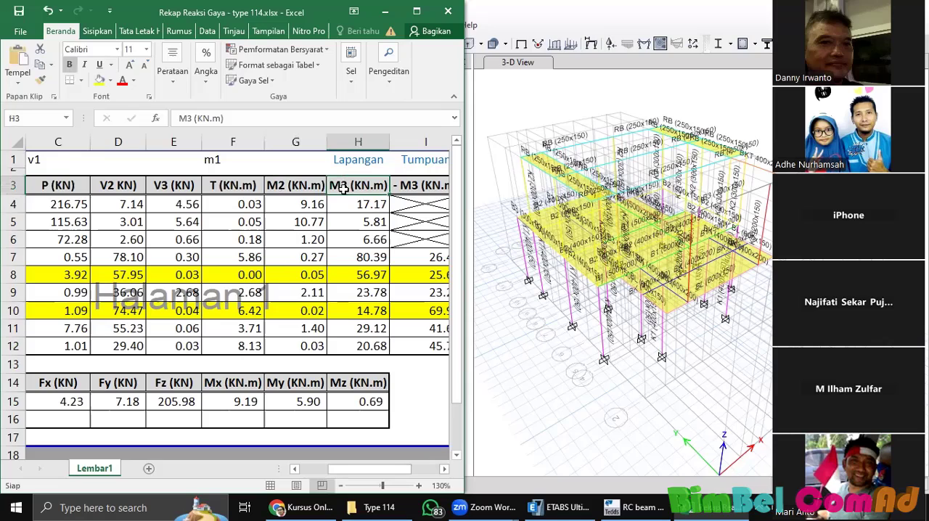
pyautogui.click(363, 278)
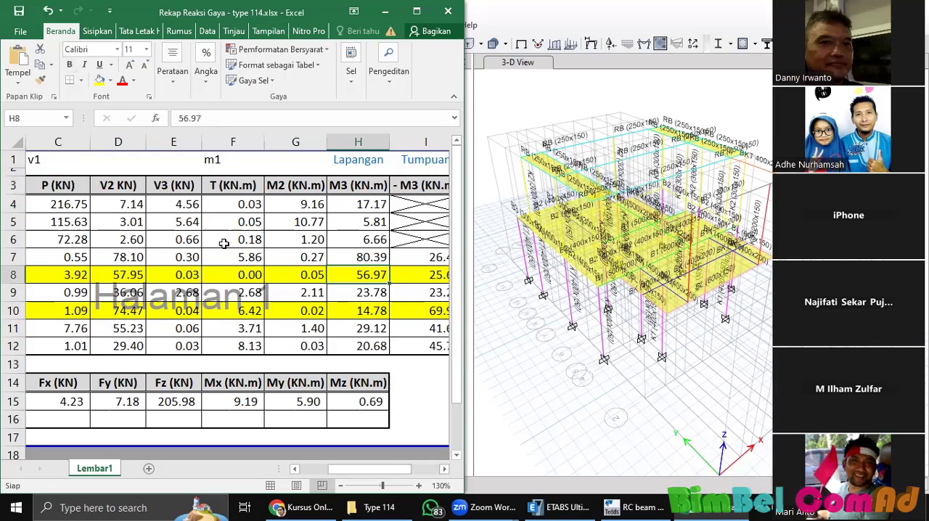
pyautogui.click(134, 277)
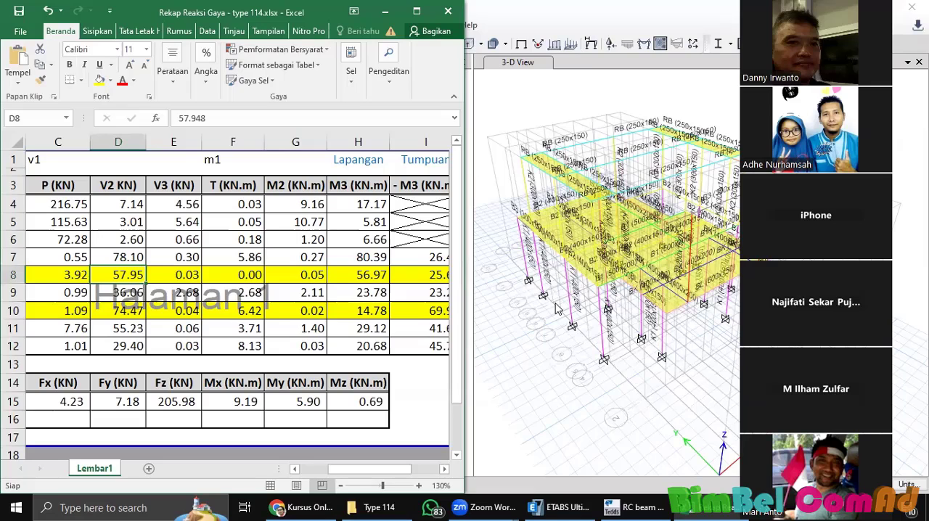
pyautogui.click(359, 187)
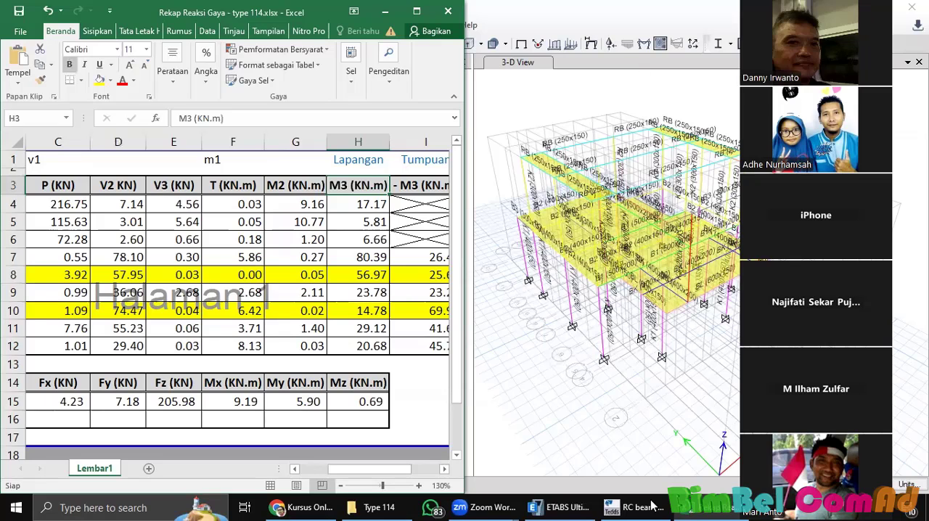
# Step: Switch to Tekla Tedds to check the BK 500x200 section description, and view the building model in ETABS
pyautogui.hotkey('alt', 'Tab')
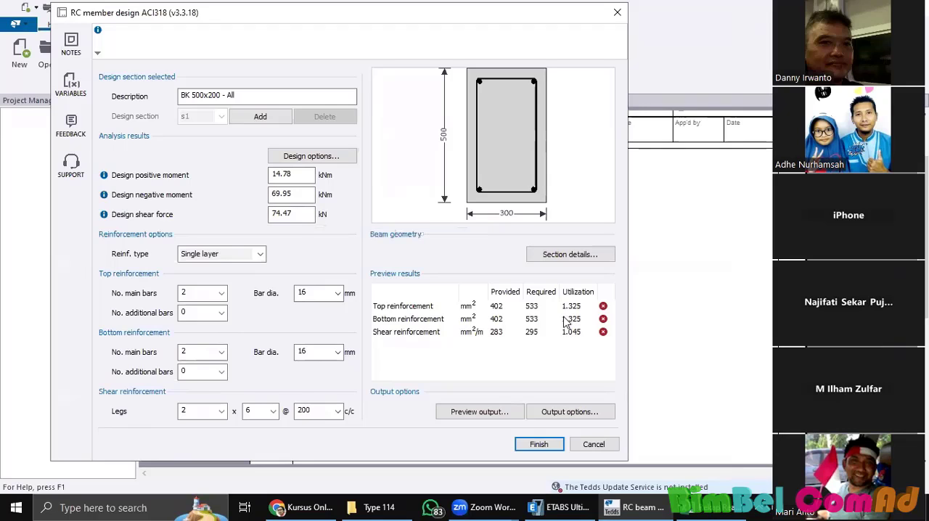
pyautogui.moveTo(193, 93); pyautogui.dragTo(219, 92)
pyautogui.click(219, 92)
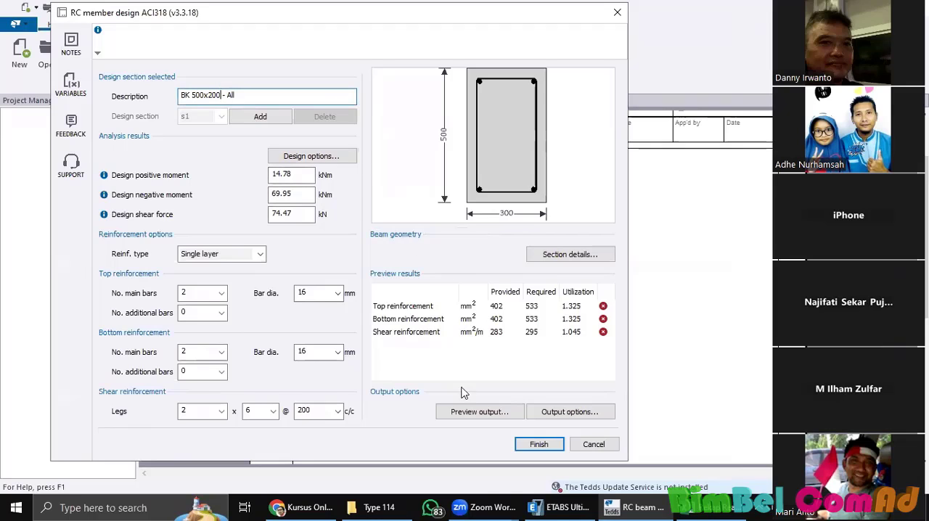
pyautogui.click(560, 508)
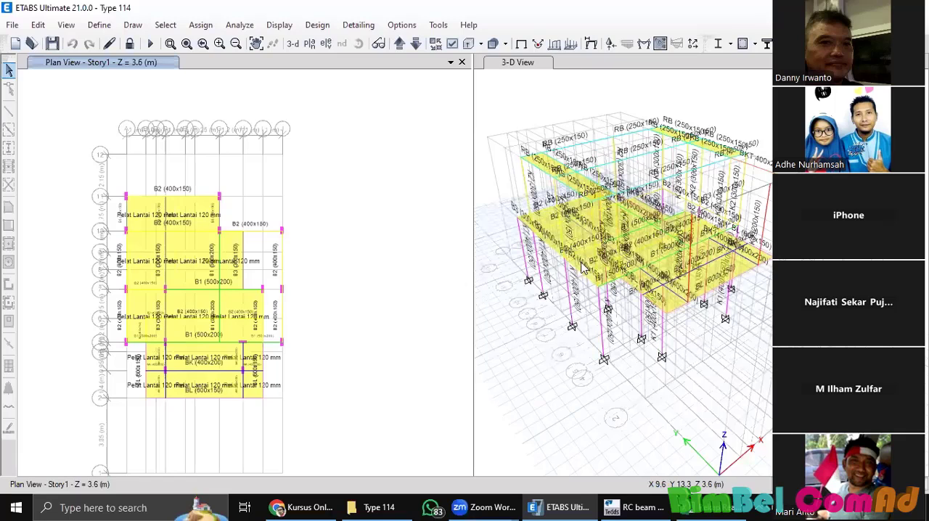
# Step: Return to Tekla Tedds and set the reinforcement cover to 20 mm for the beam's top, underside and sides in the design options
pyautogui.hotkey('alt', 'Tab')
pyautogui.click(336, 156)
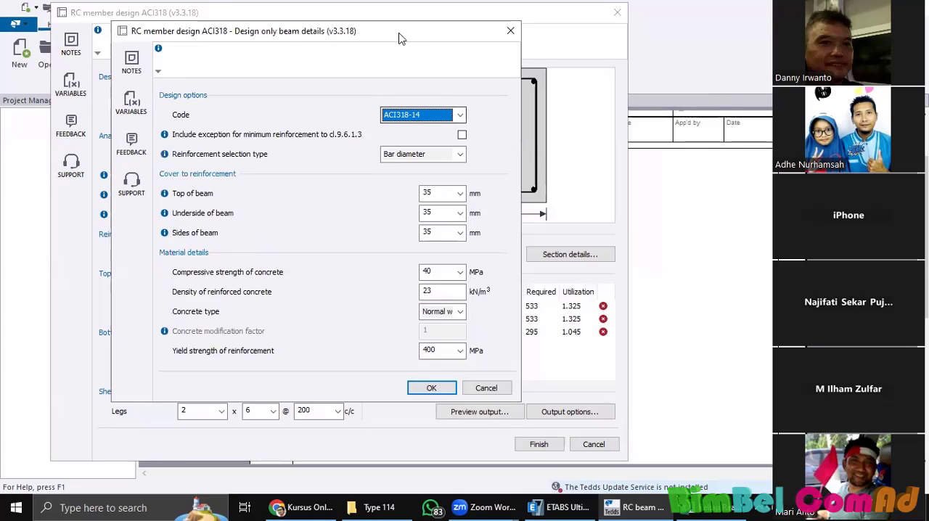
pyautogui.moveTo(399, 33); pyautogui.dragTo(281, 39)
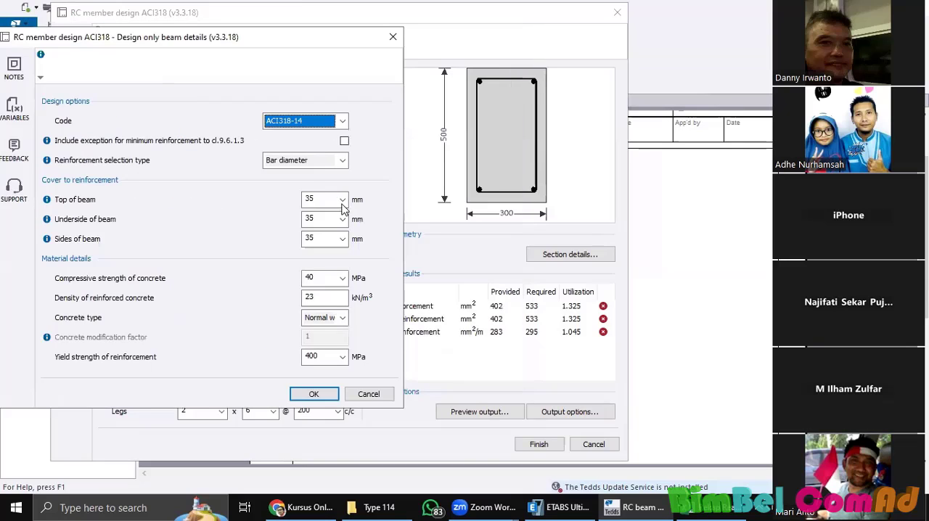
pyautogui.click(342, 199)
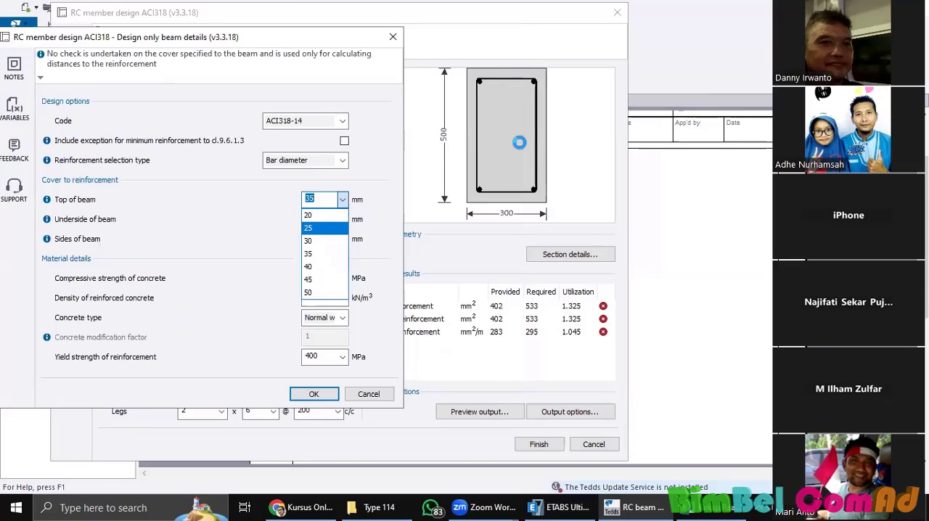
pyautogui.click(333, 218)
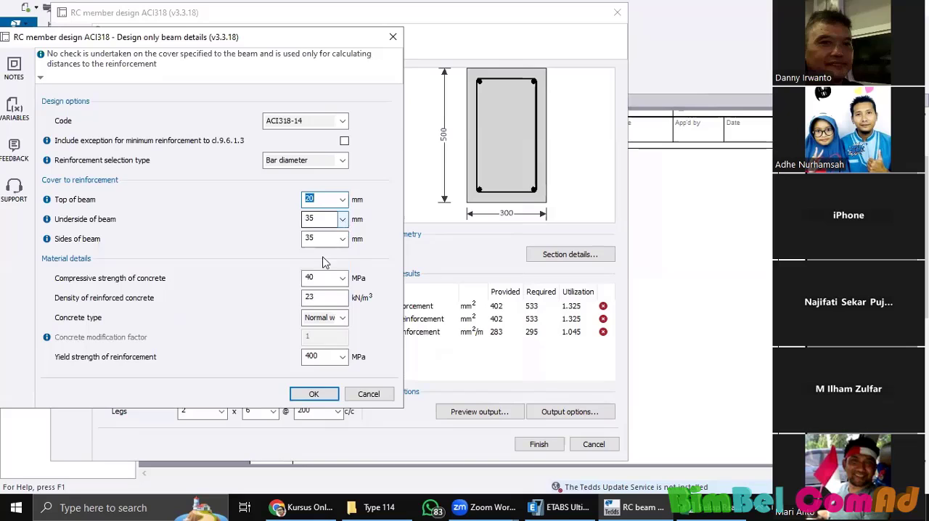
pyautogui.click(343, 220)
pyautogui.click(328, 238)
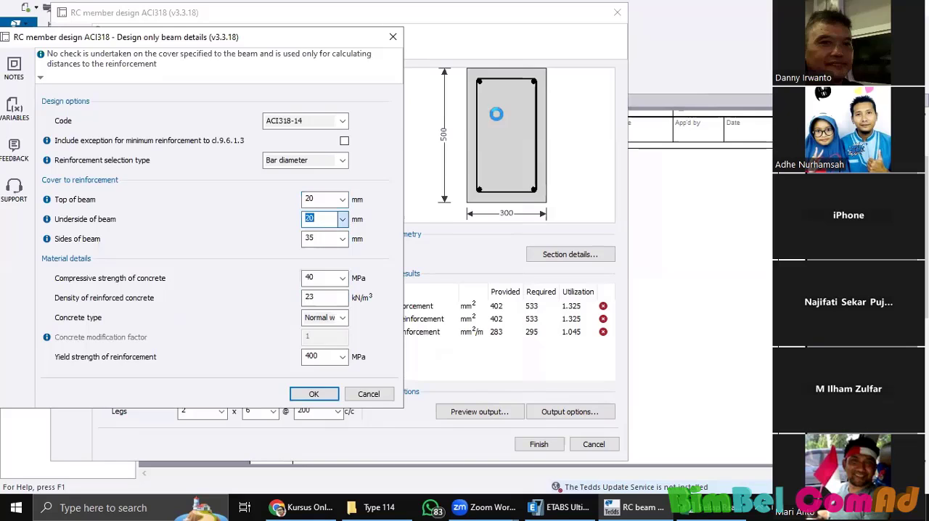
pyautogui.click(342, 239)
pyautogui.click(330, 256)
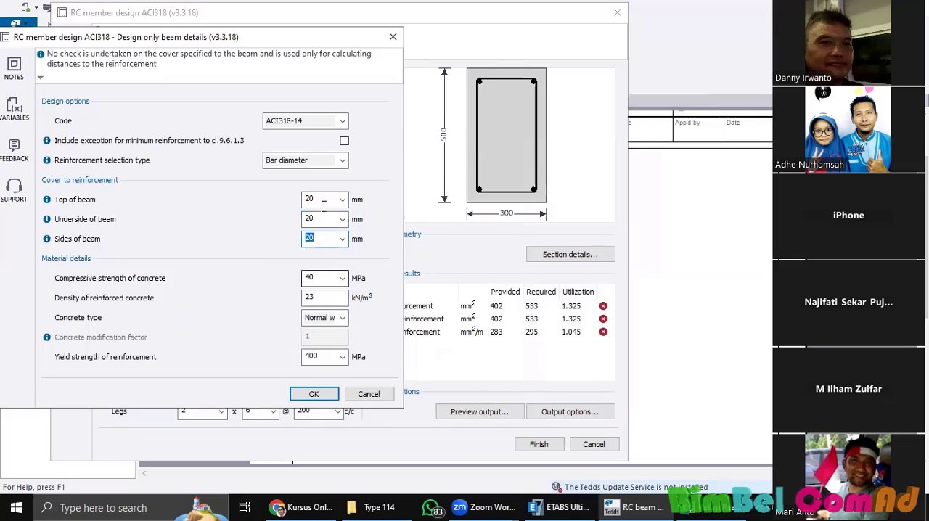
# Step: Set the concrete compressive strength to 20 MPa and choose 400 MPa for the yield strength of reinforcement
pyautogui.click(342, 284)
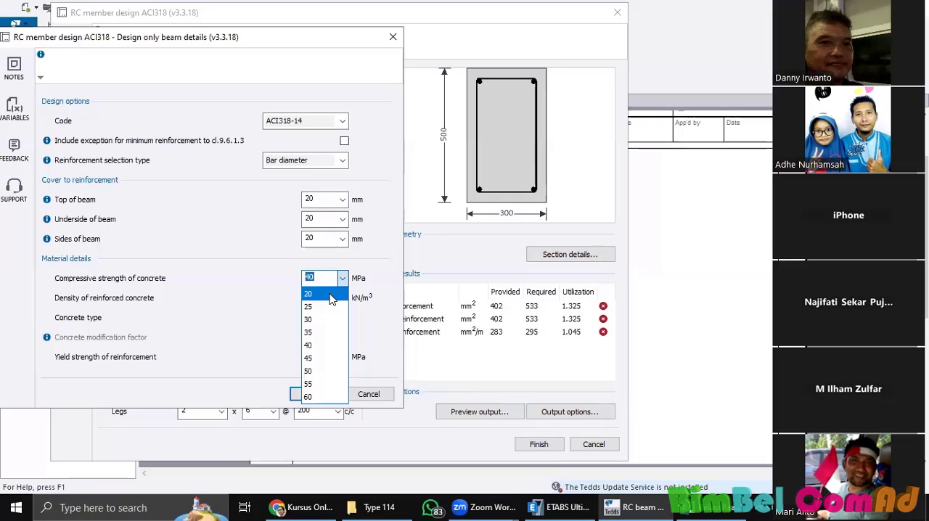
pyautogui.click(331, 295)
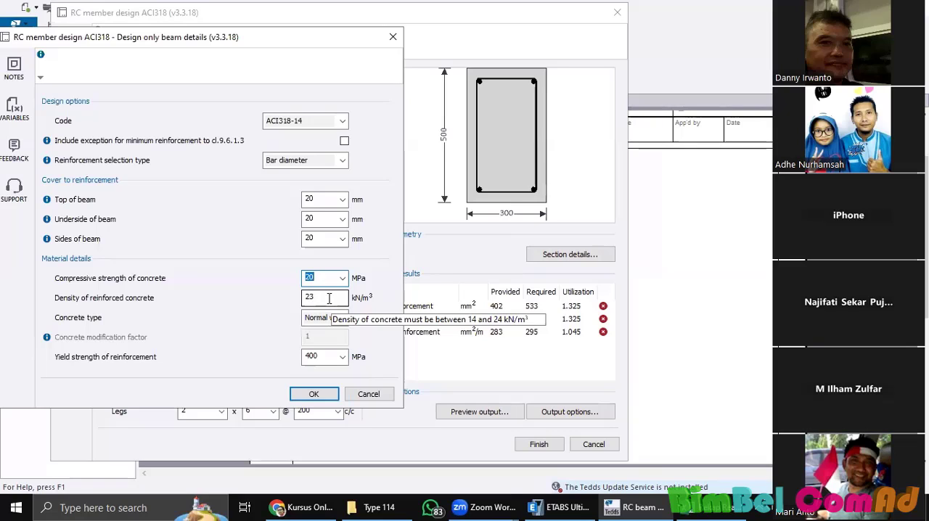
pyautogui.click(324, 302)
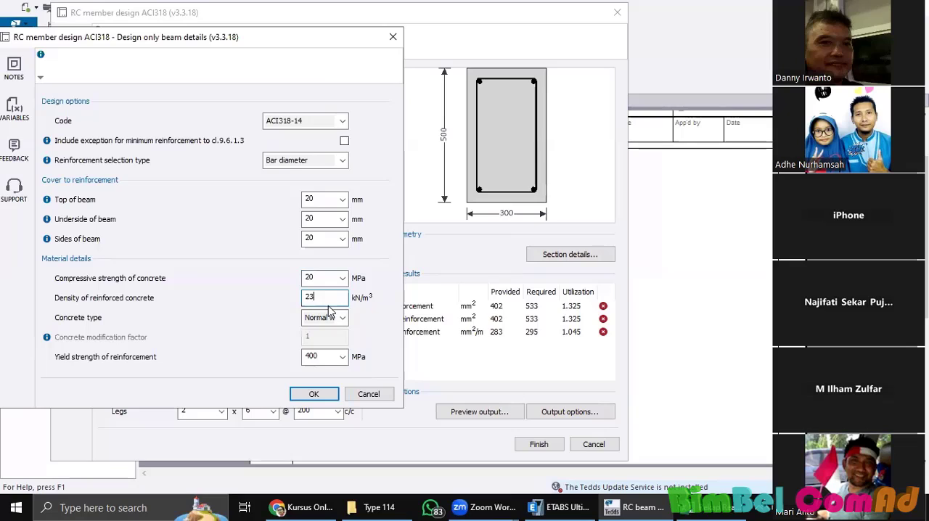
pyautogui.click(343, 366)
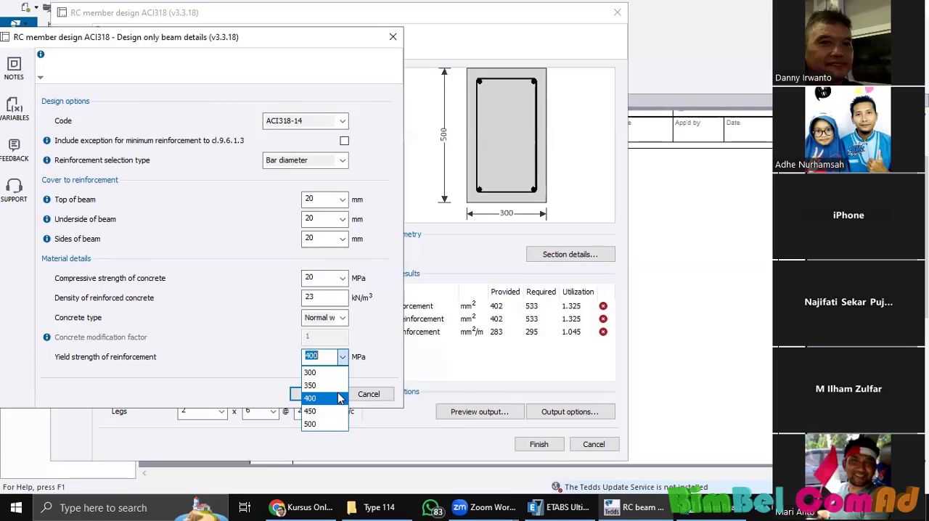
pyautogui.click(340, 359)
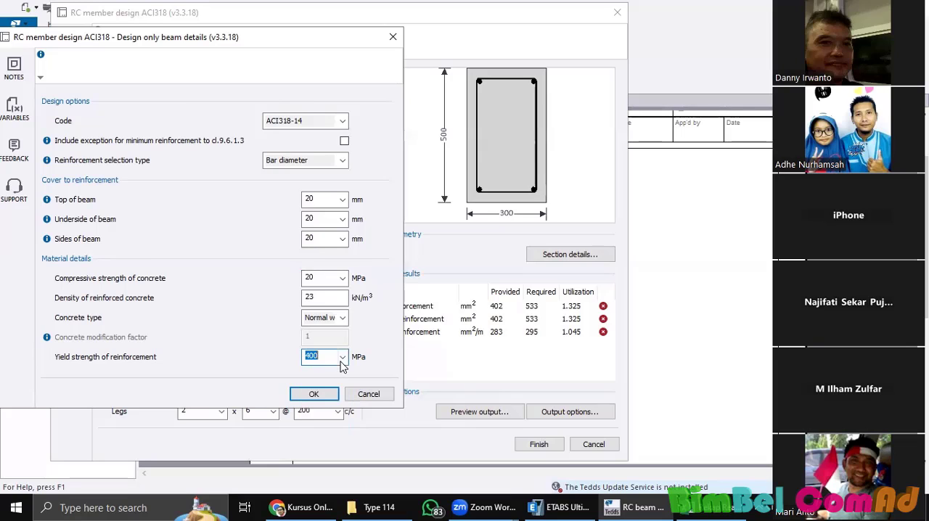
pyautogui.click(343, 362)
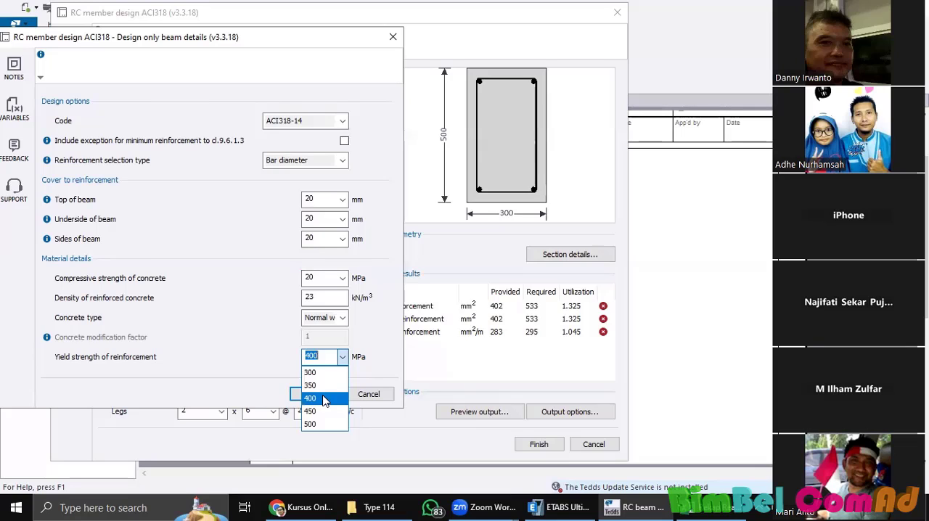
pyautogui.click(324, 399)
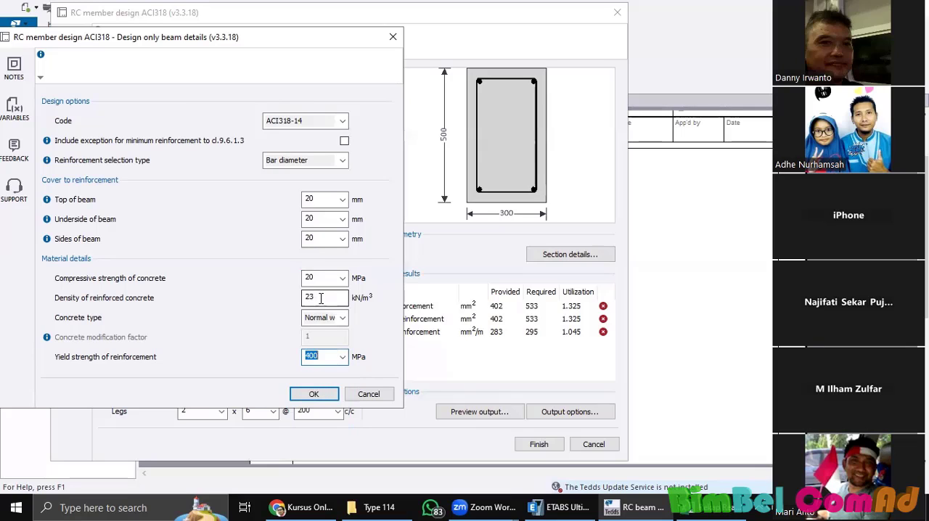
# Step: Set the density of reinforced concrete to 24 kN/m³ and accept the design options
pyautogui.moveTo(320, 298); pyautogui.dragTo(296, 301)
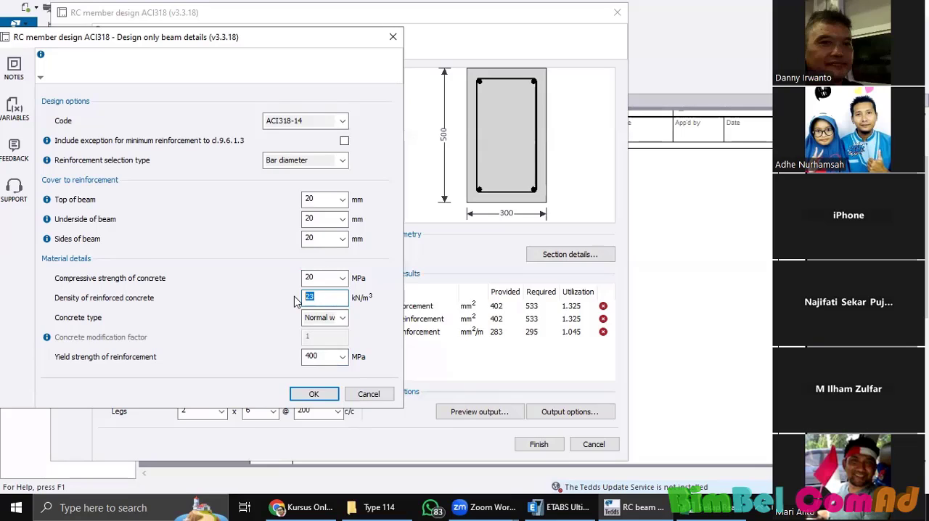
pyautogui.write('24')
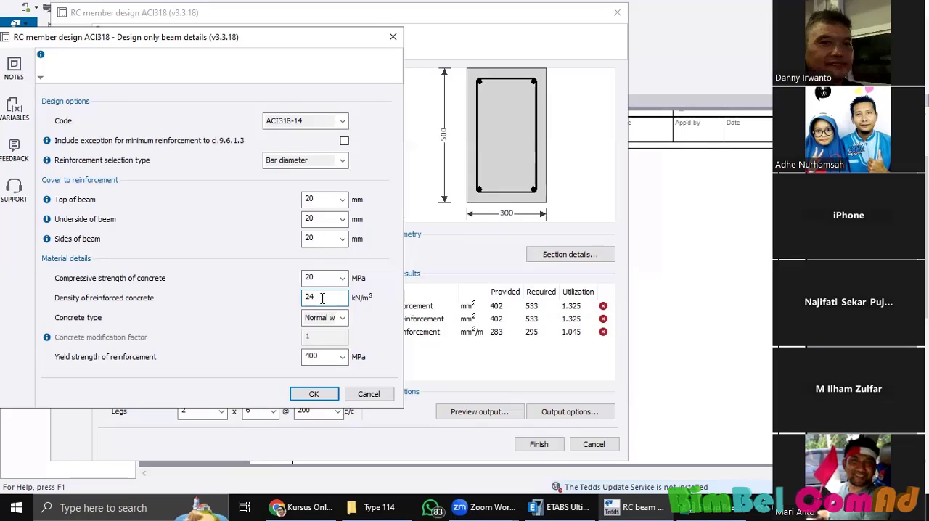
pyautogui.doubleClick(300, 299)
pyautogui.write('22')
pyautogui.moveTo(333, 294); pyautogui.dragTo(289, 303)
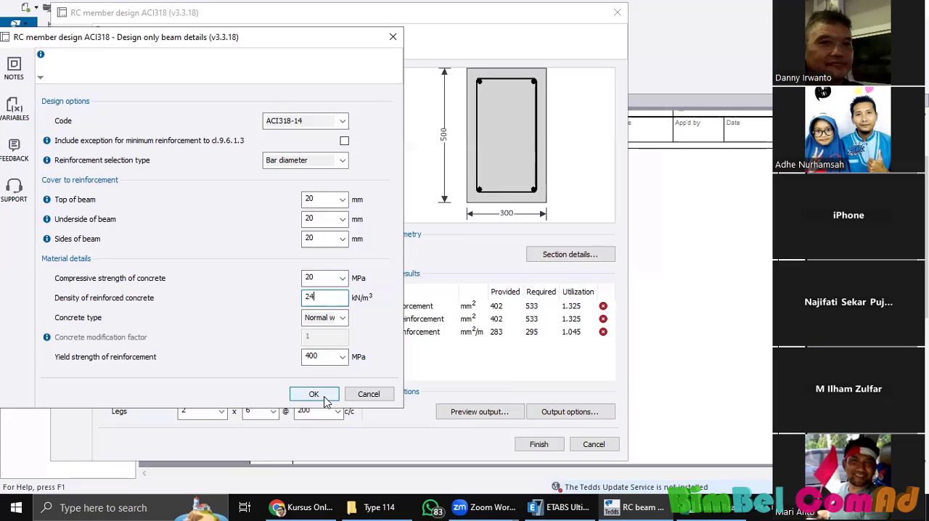
pyautogui.click(324, 397)
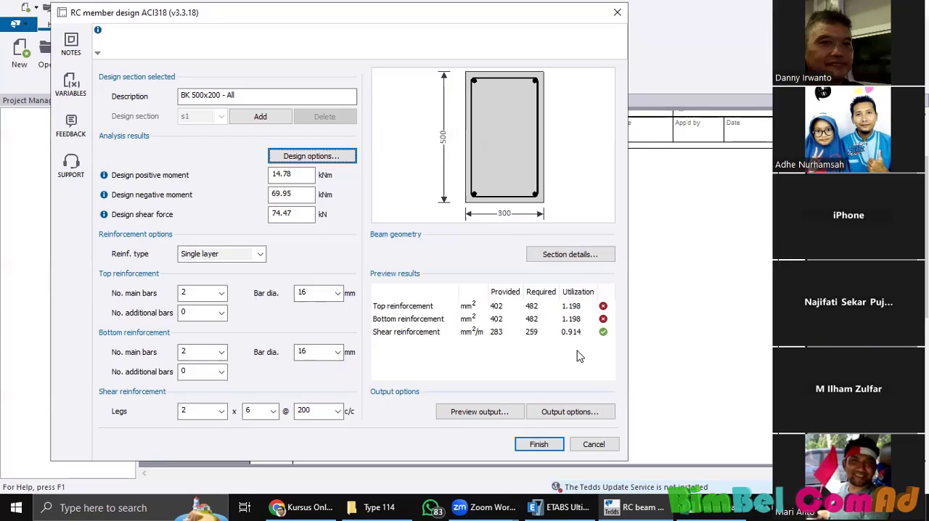
# Step: Try a shear reinforcement spacing of 150 mm, and change it to 250 mm for comparison in the preview results
pyautogui.click(339, 411)
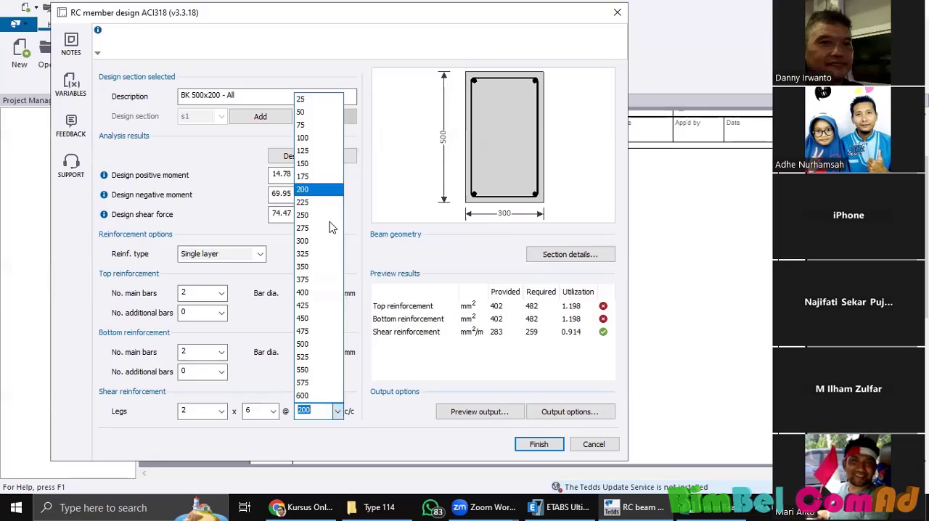
pyautogui.click(319, 164)
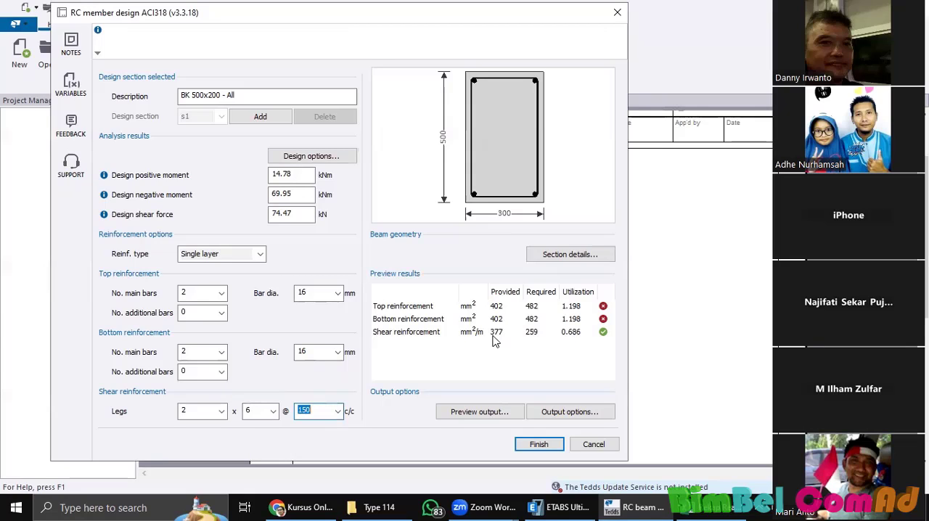
pyautogui.click(338, 411)
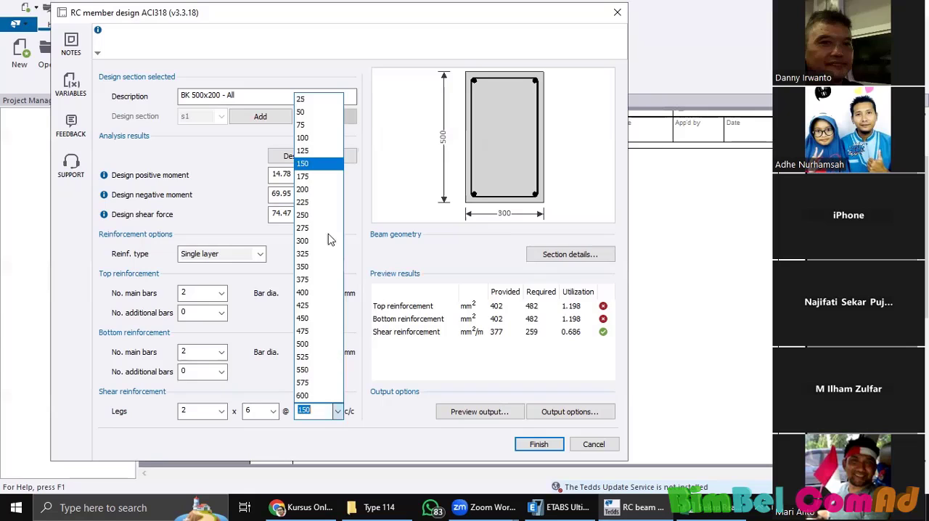
pyautogui.click(319, 215)
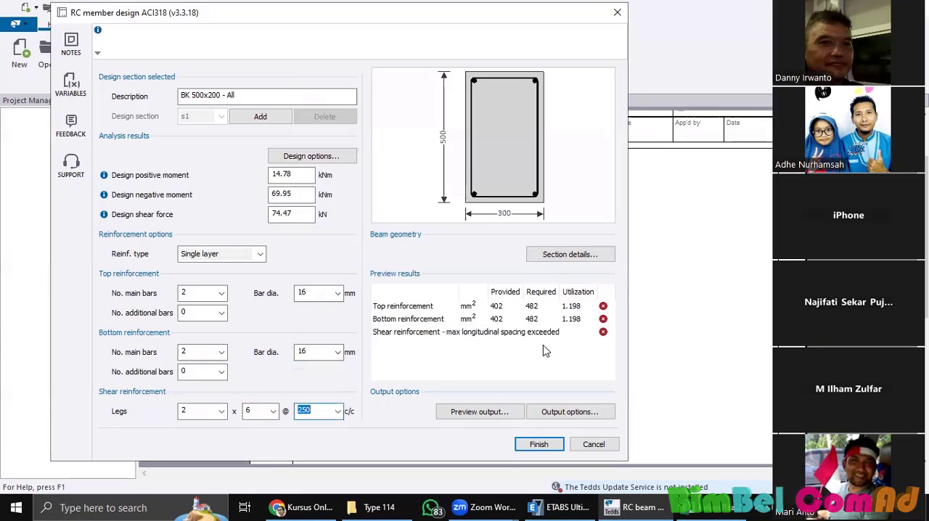
# Step: Try a shear reinforcement spacing of 200 mm for comparison in the preview results, and change it to 150 mm
pyautogui.click(338, 411)
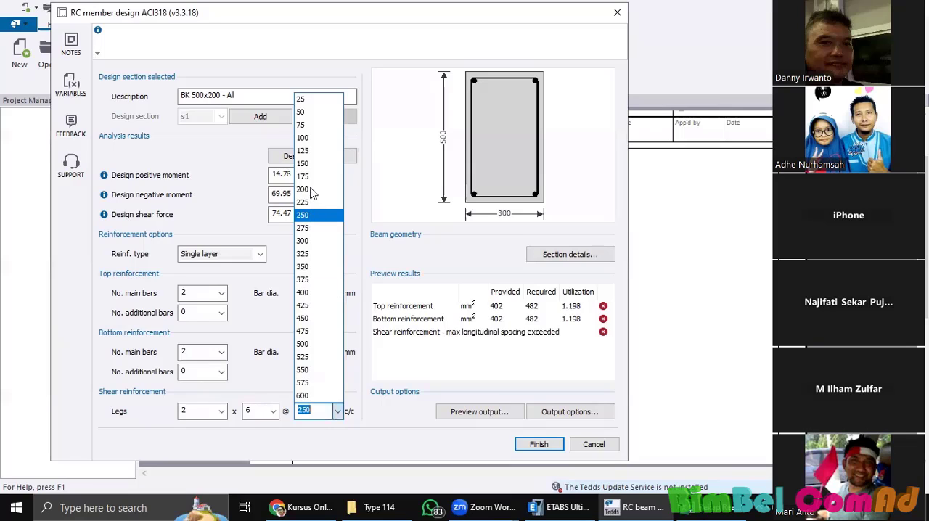
pyautogui.press('Return')
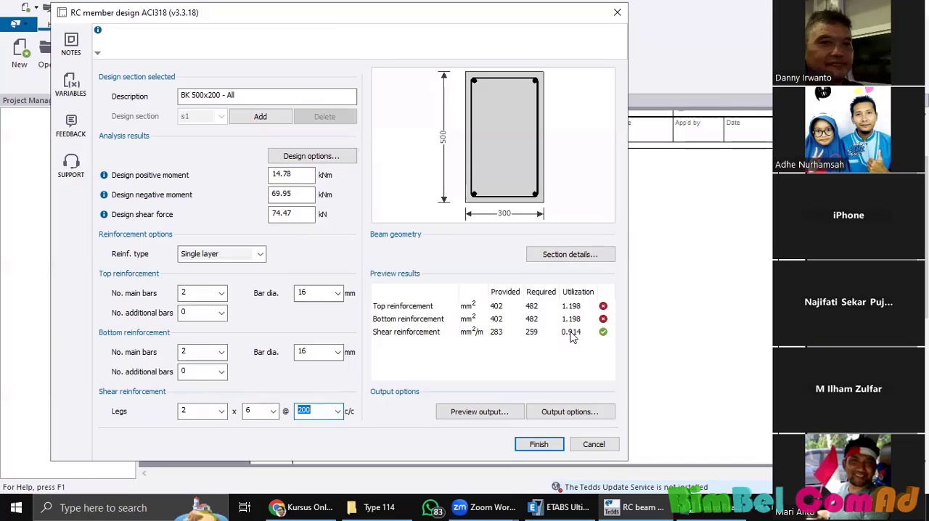
pyautogui.click(339, 412)
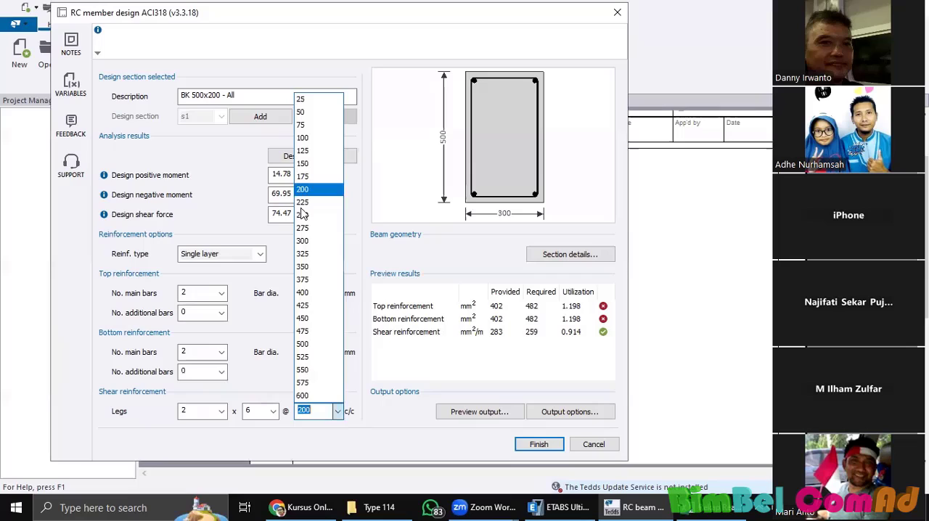
pyautogui.click(314, 169)
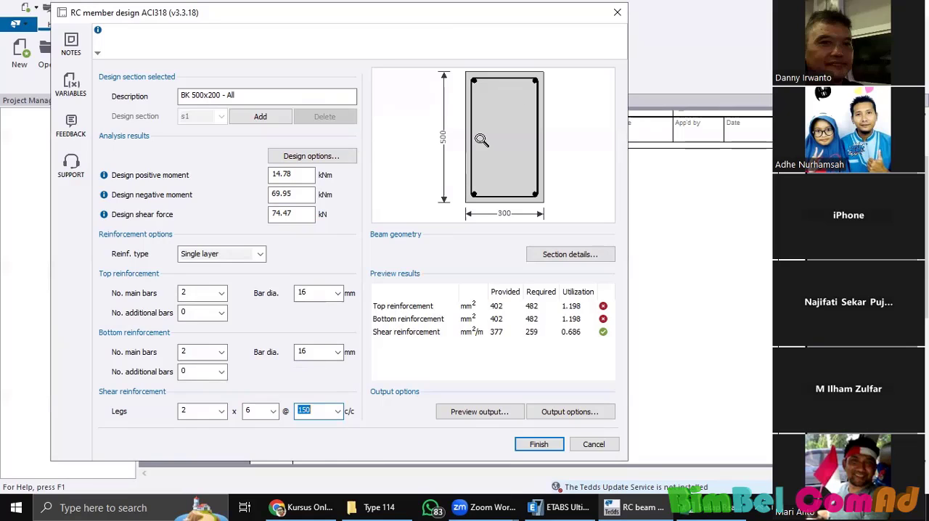
# Step: Set the rectangular beam section's width to 200 mm in the section details and accept the geometry
pyautogui.click(561, 253)
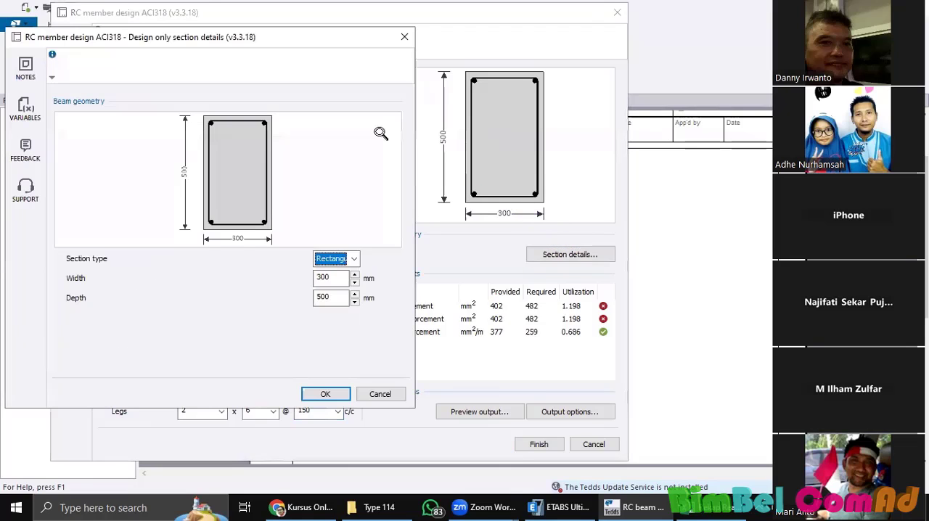
pyautogui.press('Tab')
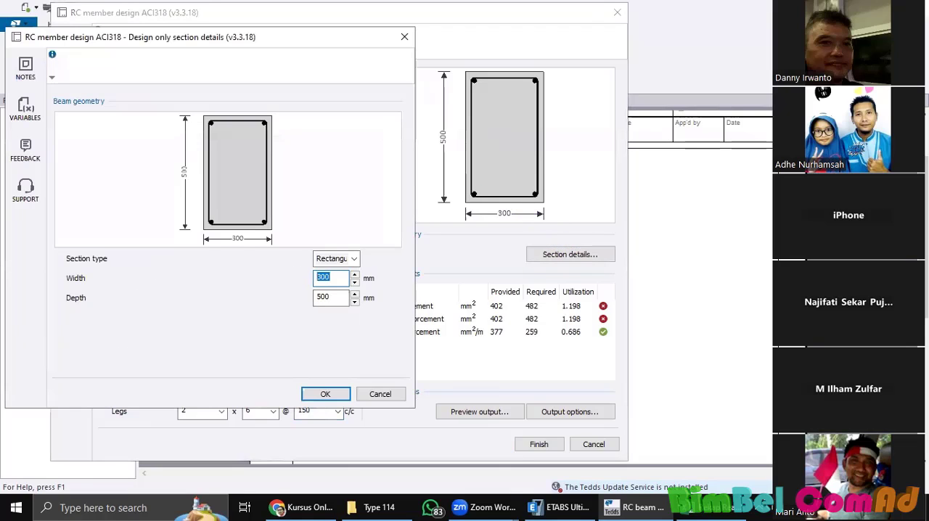
pyautogui.click(328, 395)
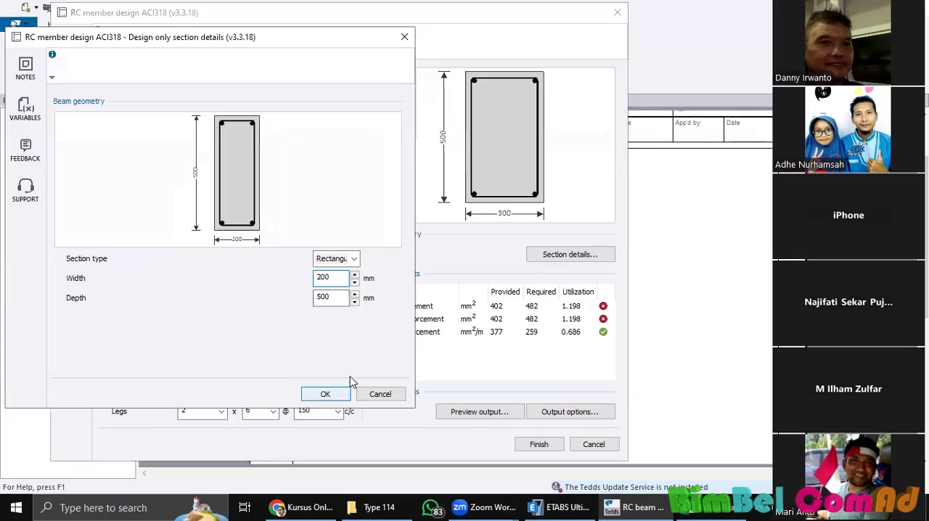
pyautogui.click(327, 393)
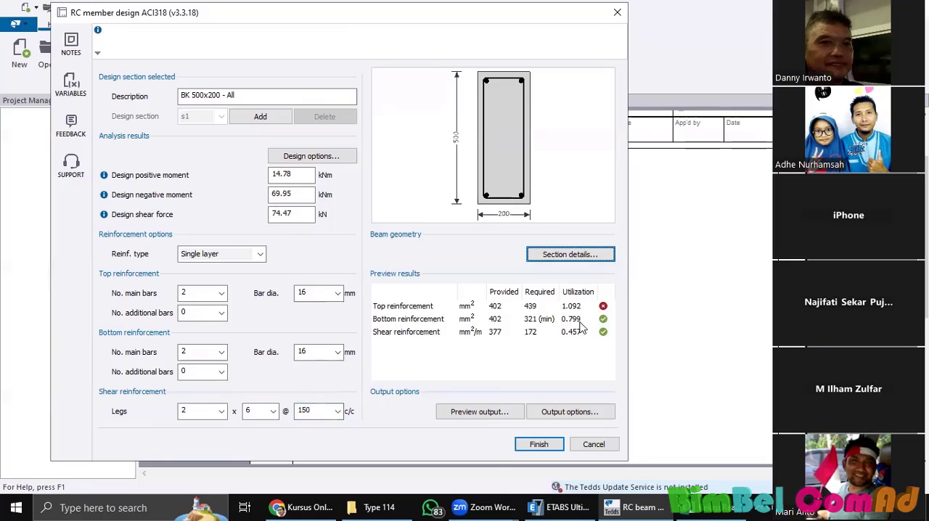
pyautogui.click(547, 254)
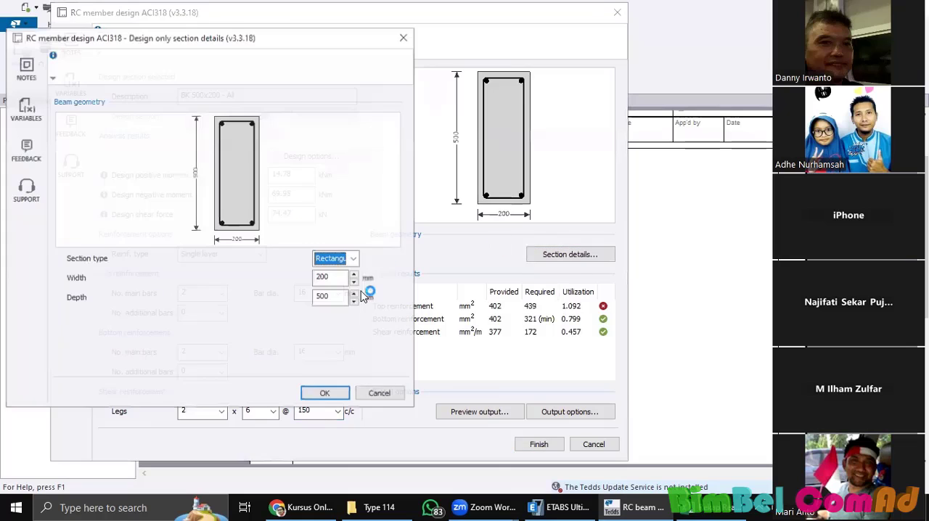
pyautogui.click(324, 393)
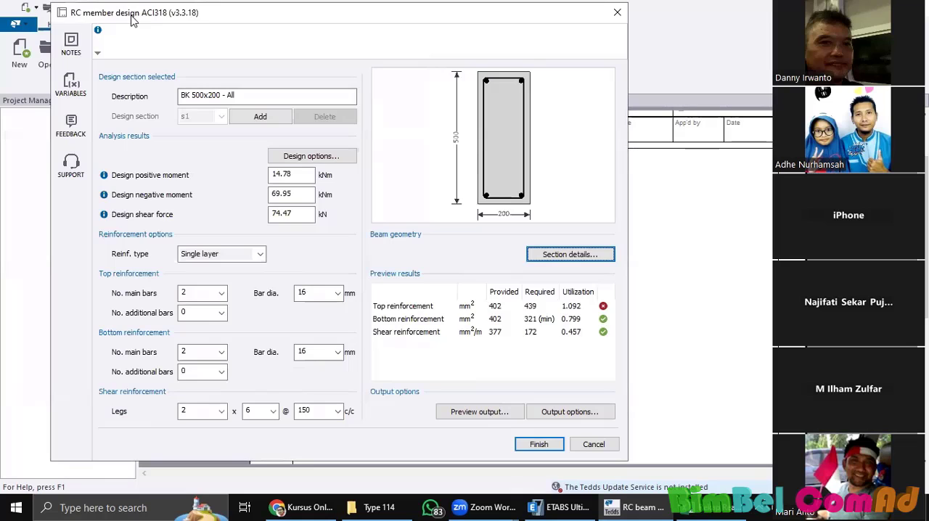
# Step: Change the main bar diameter to 12 mm for both the bottom and top reinforcement
pyautogui.moveTo(132, 16); pyautogui.dragTo(148, 20)
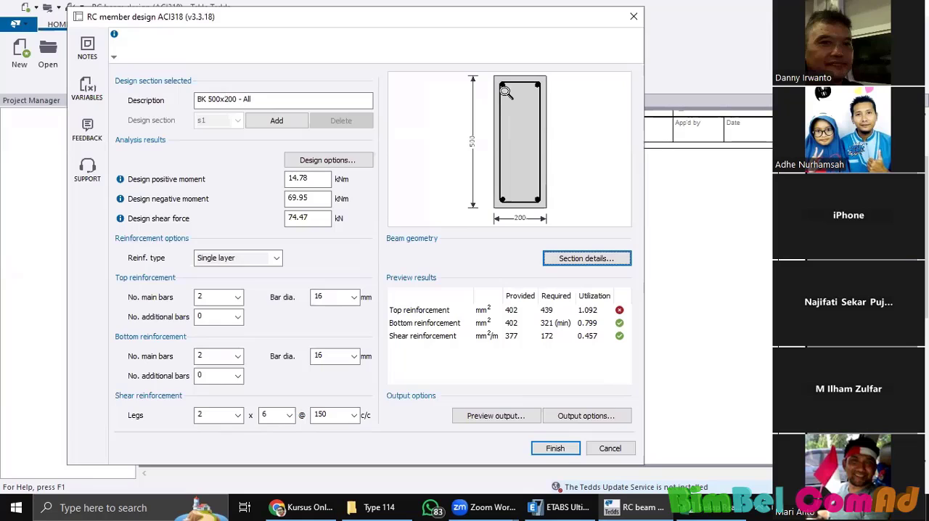
pyautogui.click(355, 356)
pyautogui.click(347, 385)
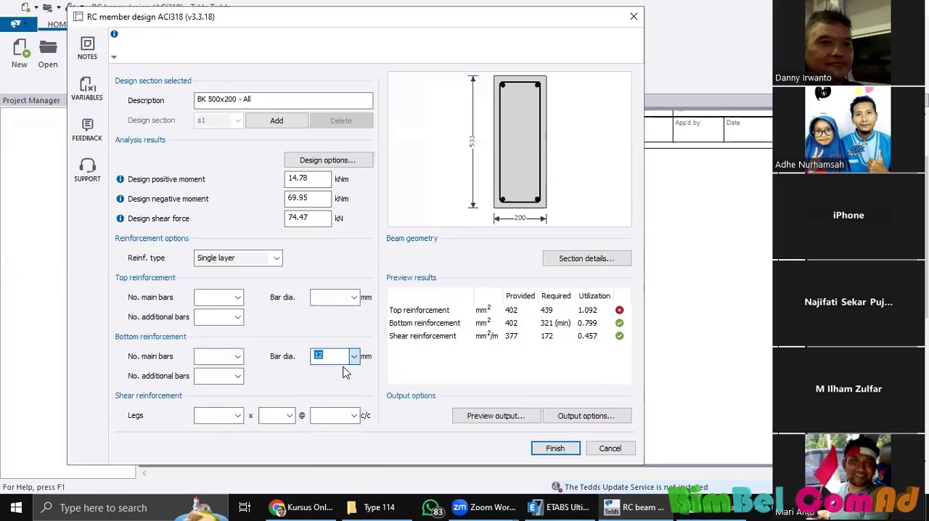
pyautogui.click(354, 298)
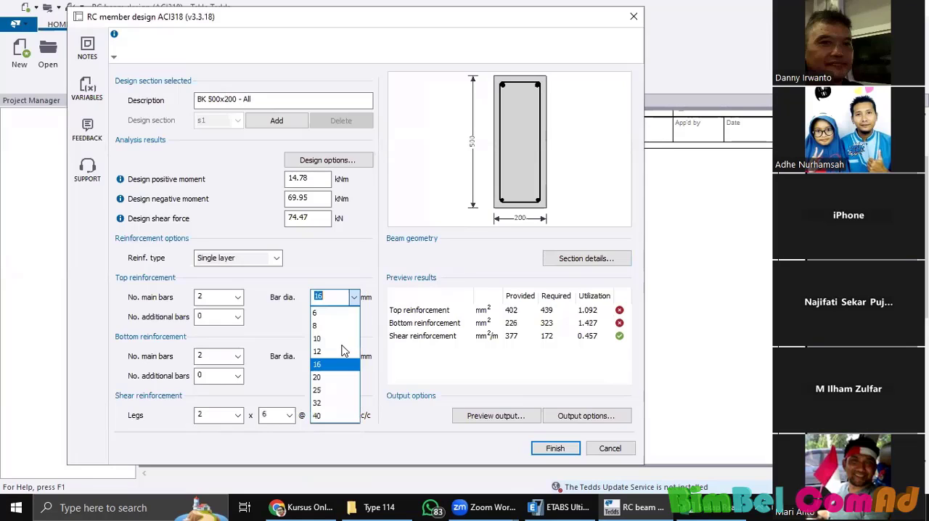
pyautogui.click(348, 326)
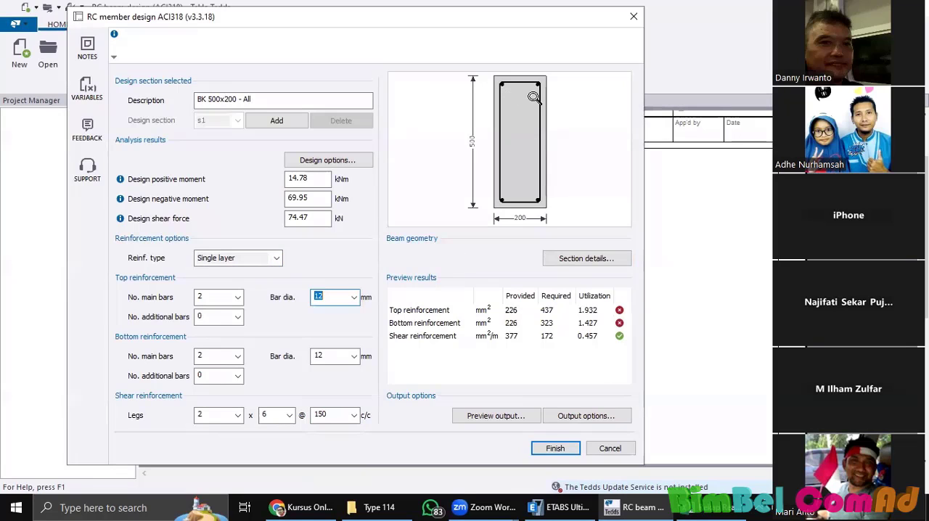
# Step: Switch the reinforcement type to Multiple layers and open the layer details
pyautogui.click(266, 259)
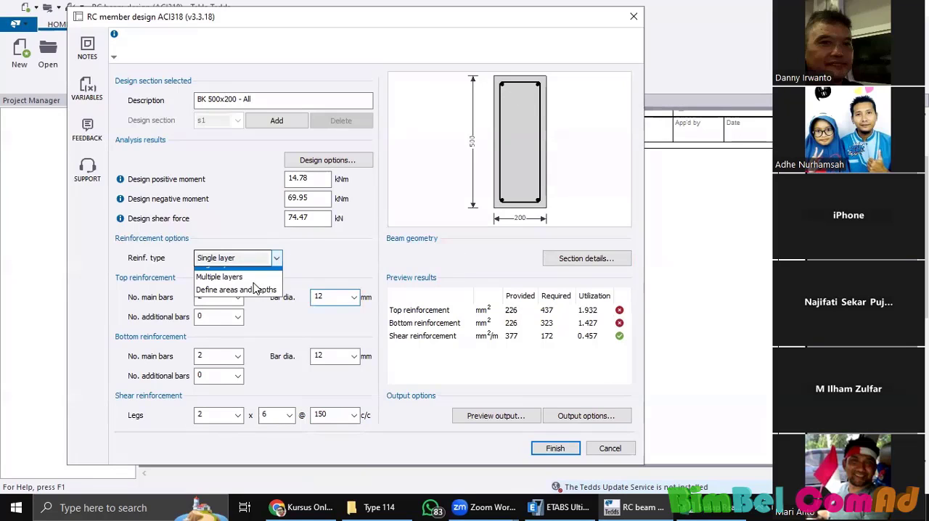
pyautogui.click(248, 287)
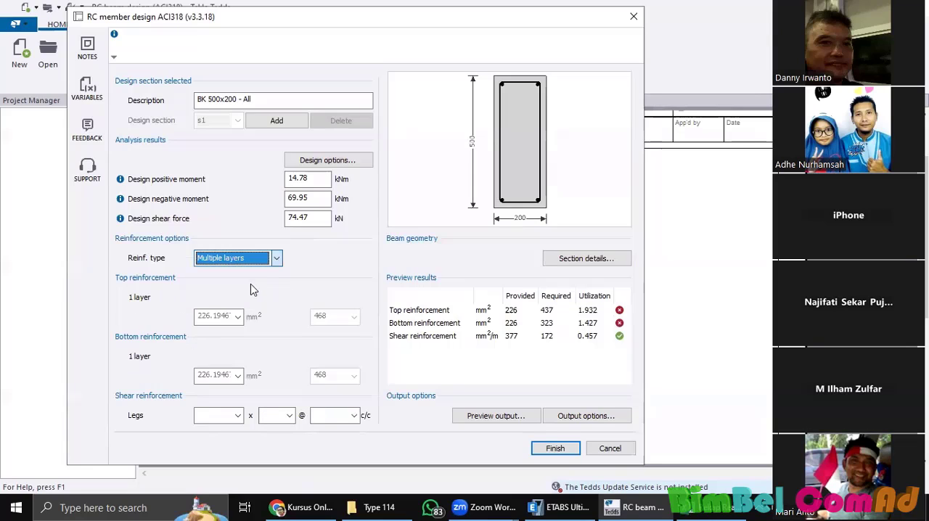
pyautogui.click(348, 261)
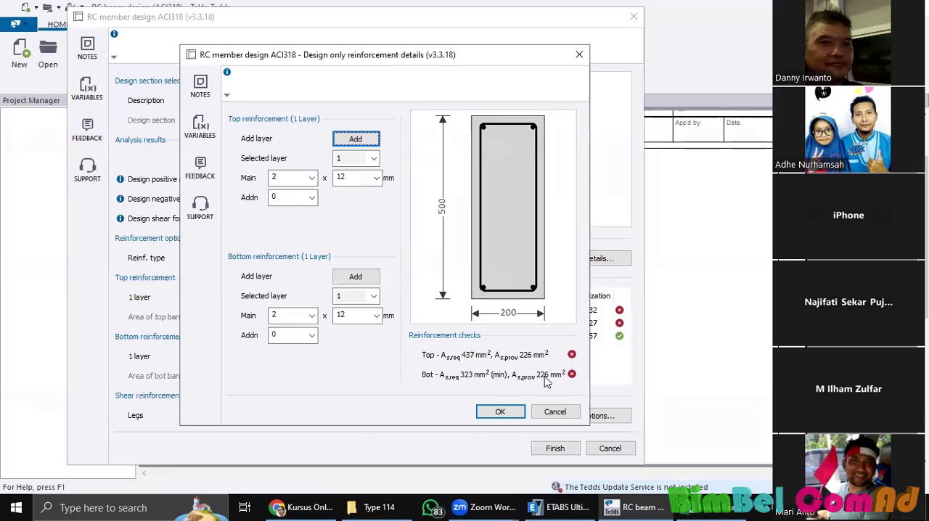
# Step: Set the main bars to 3 in the bottom layer and 4 in the top layer, and accept the reinforcement details
pyautogui.click(313, 318)
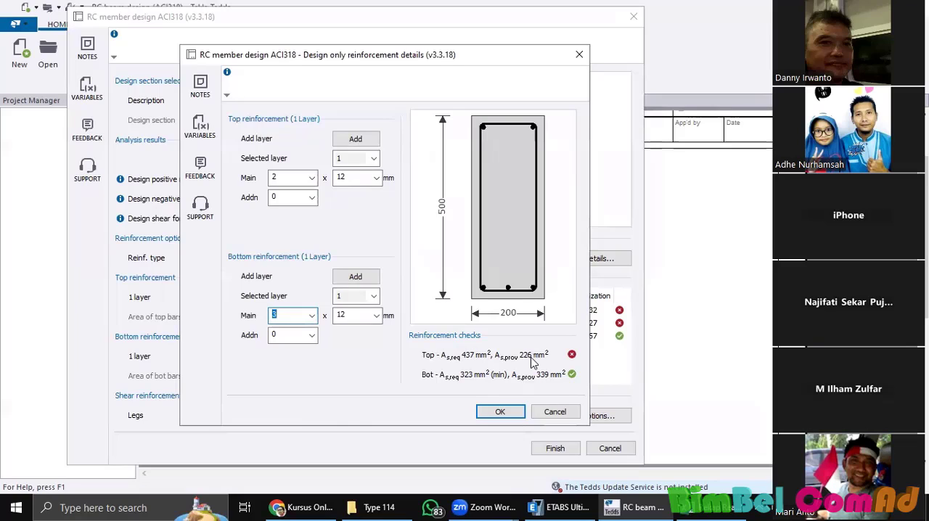
pyautogui.click(312, 178)
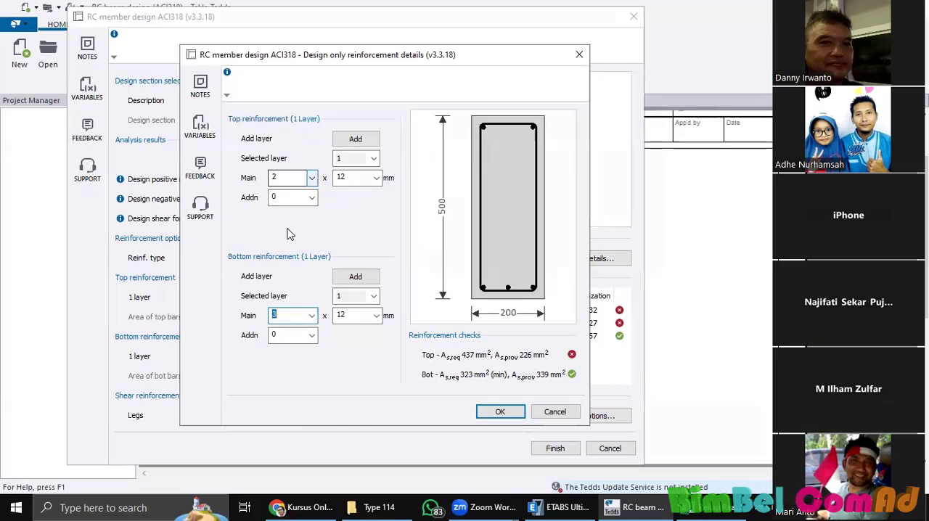
pyautogui.click(291, 245)
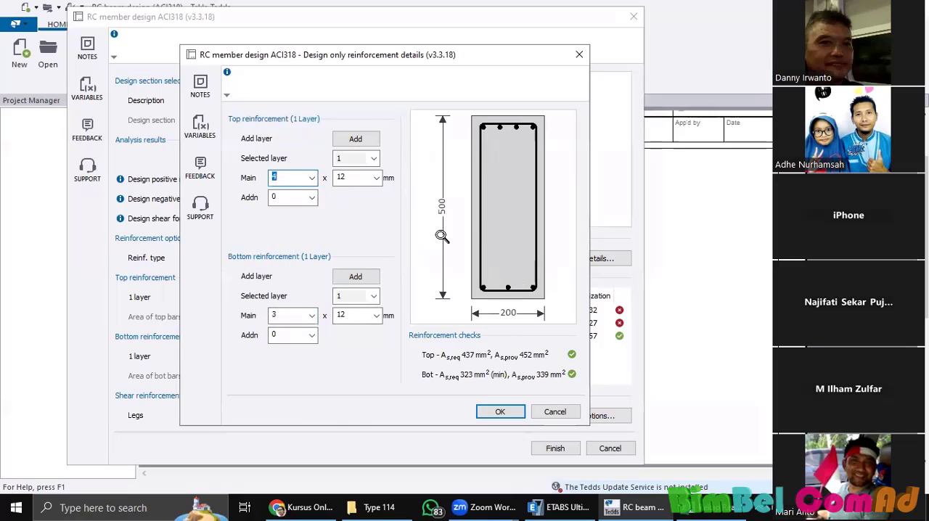
pyautogui.click(501, 409)
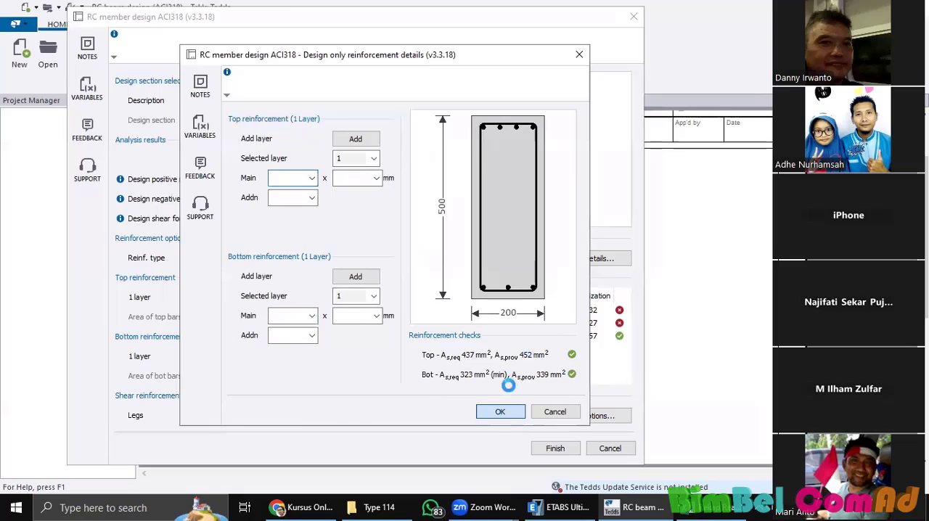
pyautogui.click(500, 411)
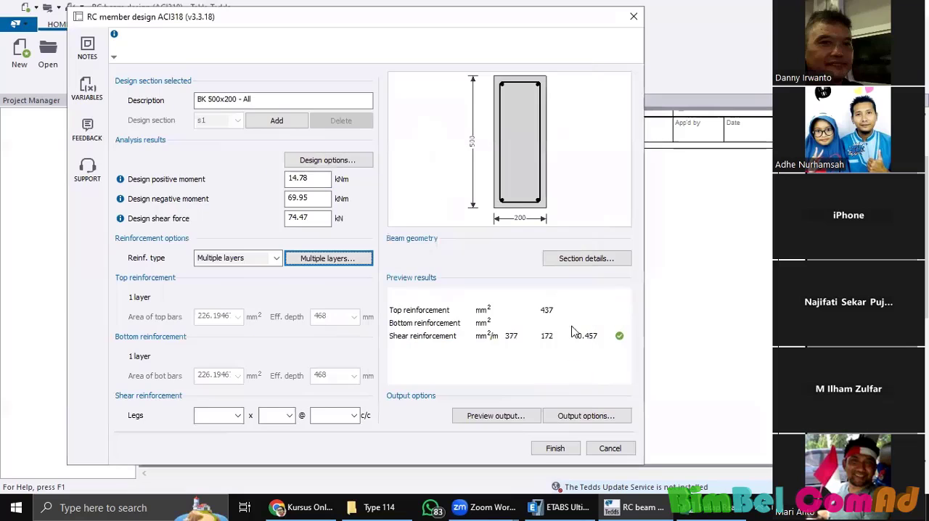
# Step: Review the calculation's output type, summary table and reinforcement sketch settings in the output options
pyautogui.click(563, 415)
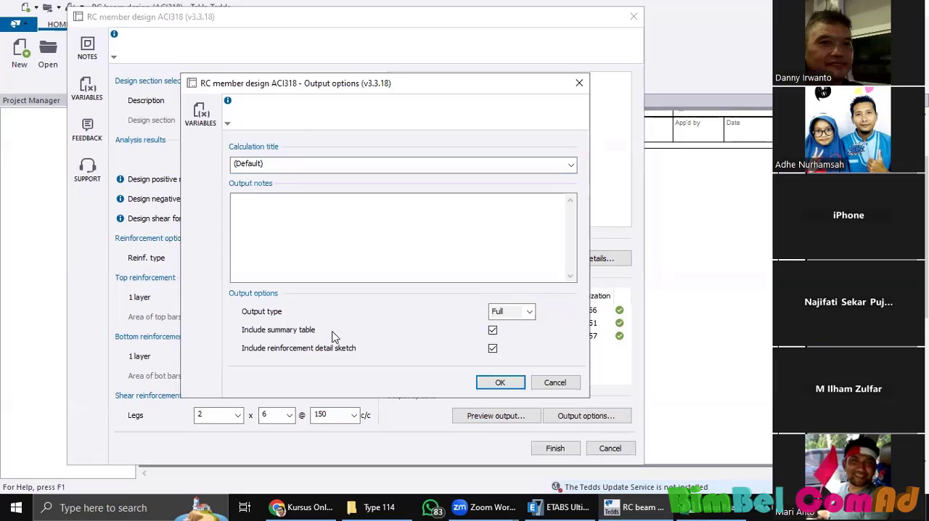
pyautogui.click(512, 390)
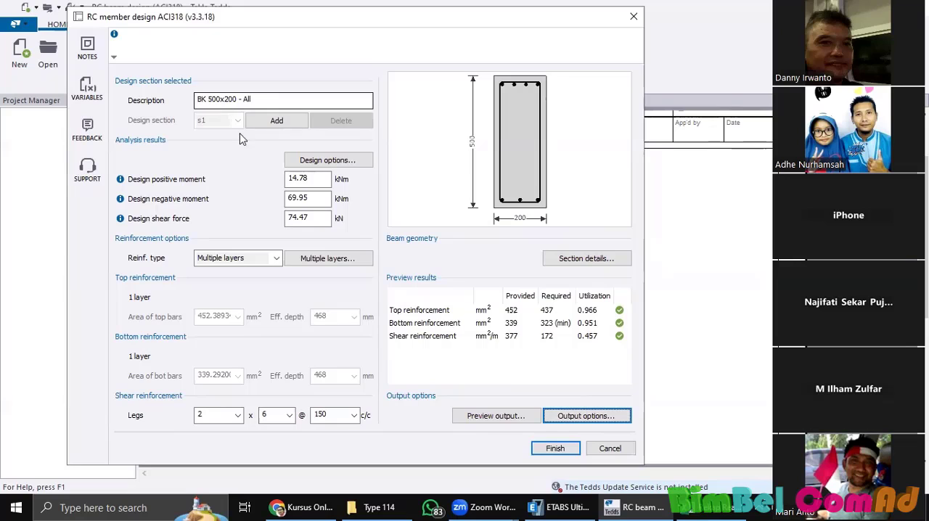
# Step: Reduce the beam section's depth to 400 mm in the section details and accept the geometry
pyautogui.click(573, 260)
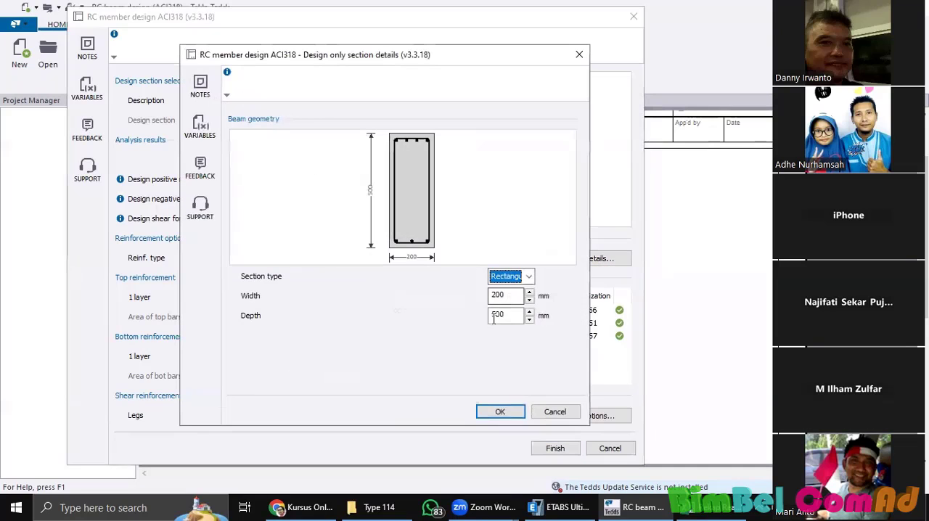
pyautogui.click(494, 315)
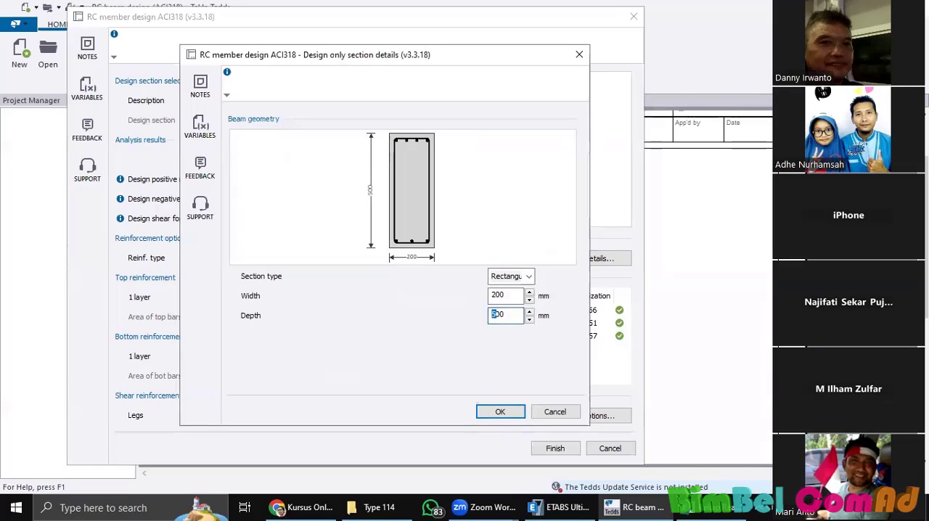
pyautogui.click(501, 412)
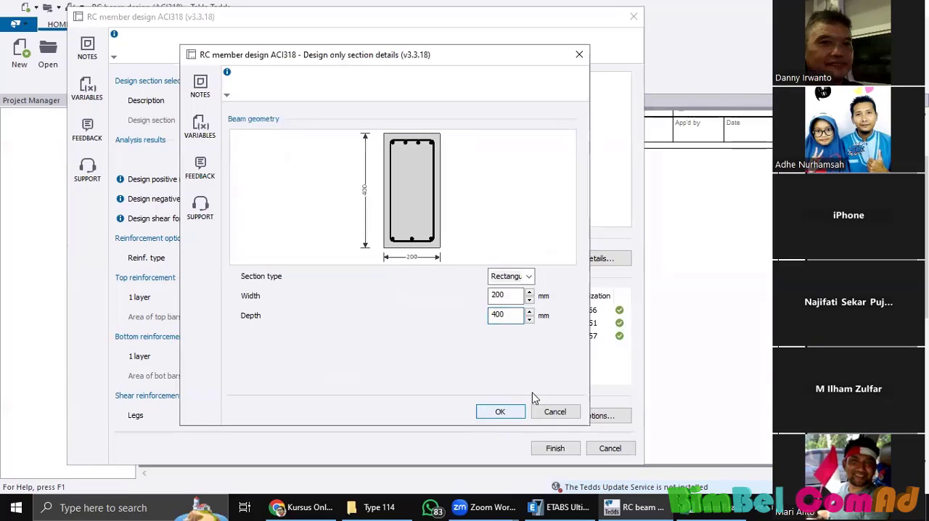
pyautogui.click(508, 411)
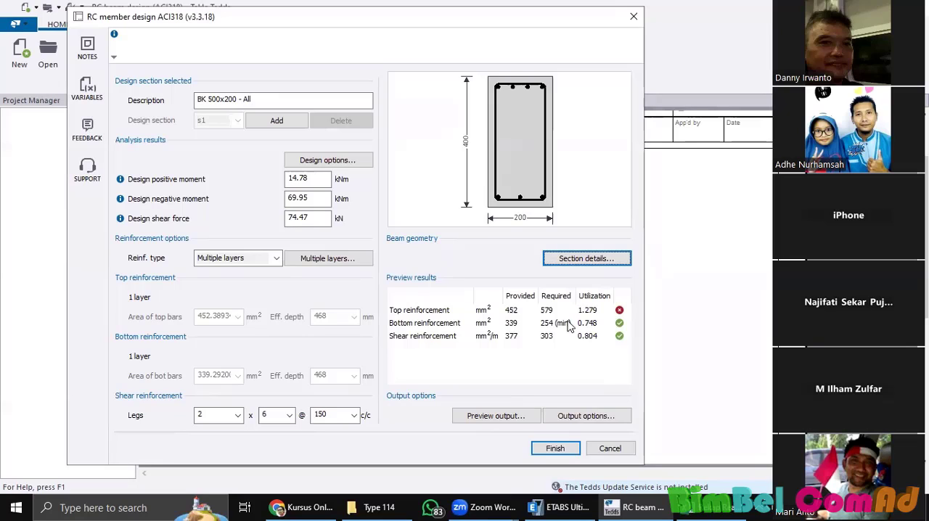
# Step: Reduce the beam section's width to 150 mm in the section details and accept the geometry
pyautogui.click(571, 260)
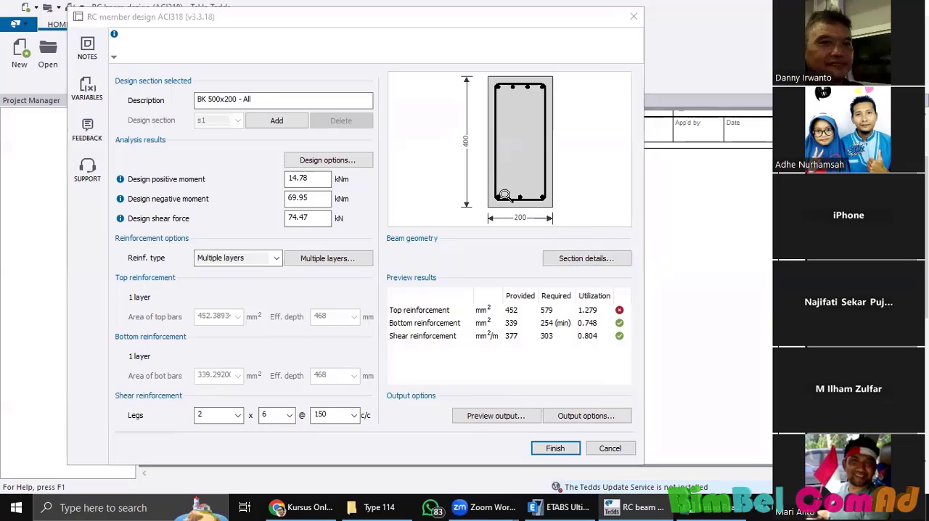
pyautogui.press('Tab')
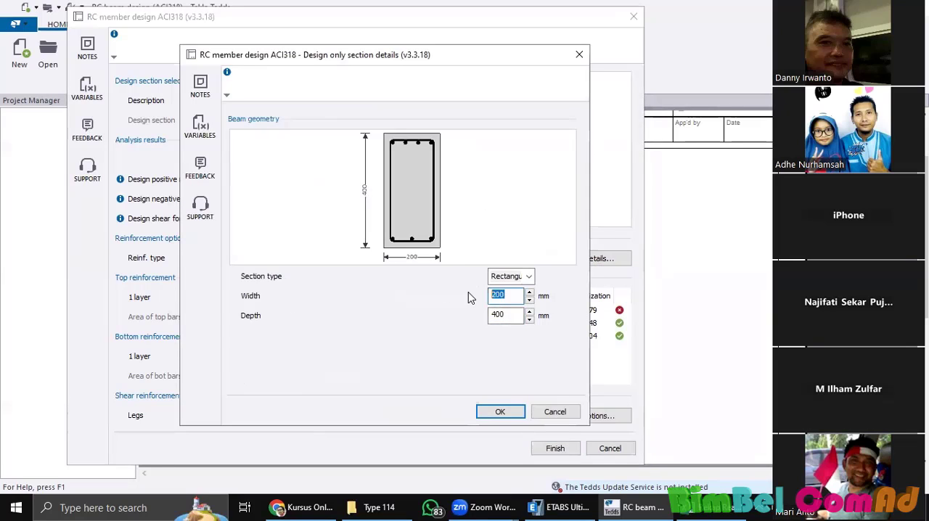
pyautogui.write('150')
pyautogui.click(504, 413)
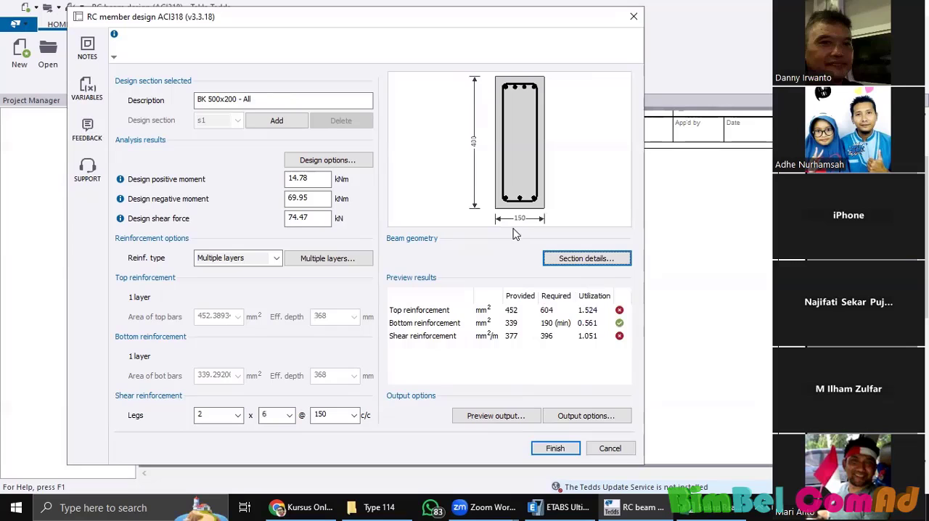
# Step: Try a shear reinforcement bar diameter of 8 mm, and set it back to 6 mm
pyautogui.click(290, 415)
pyautogui.click(280, 310)
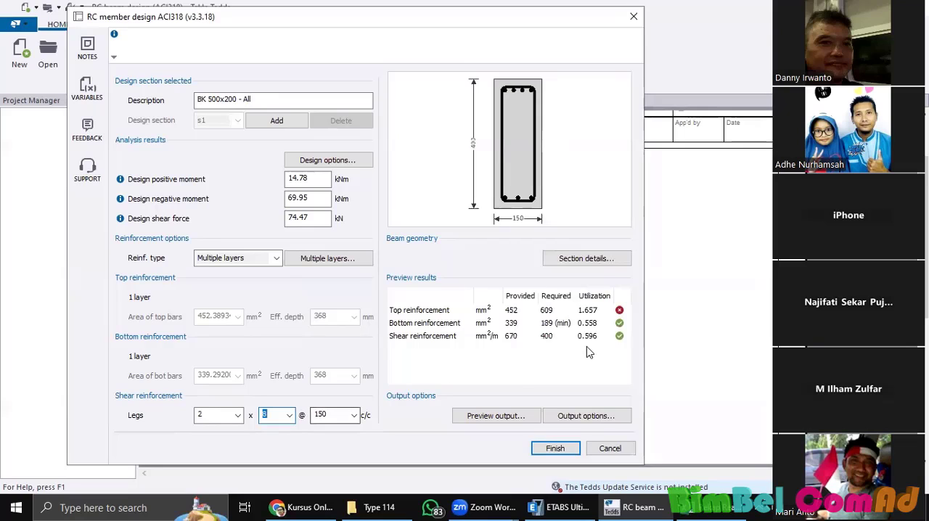
pyautogui.click(290, 415)
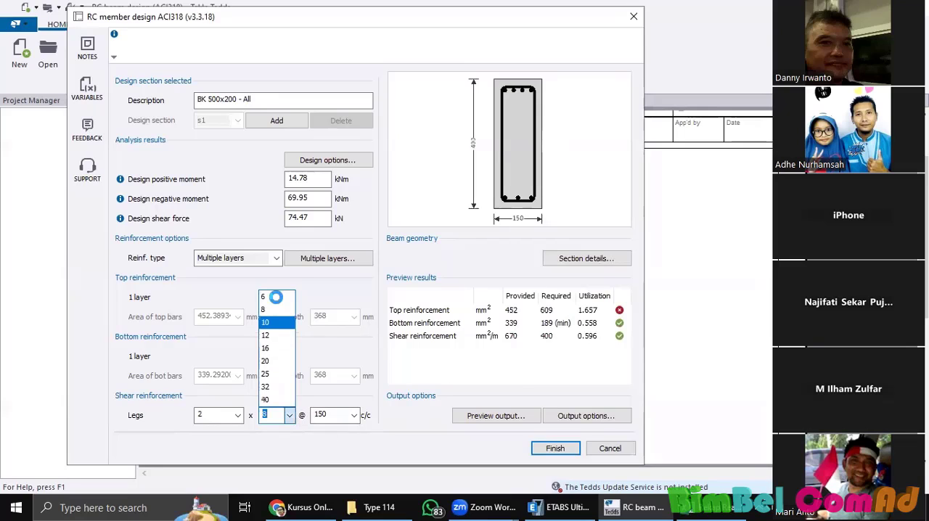
pyautogui.click(277, 305)
# Step: Set the shear reinforcement spacing to 100 mm centre to centre
pyautogui.click(355, 416)
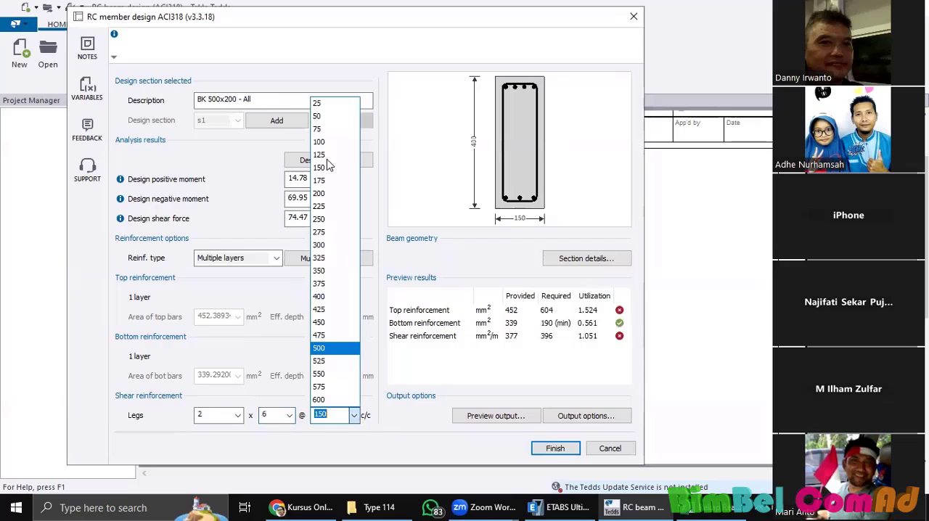
pyautogui.click(333, 142)
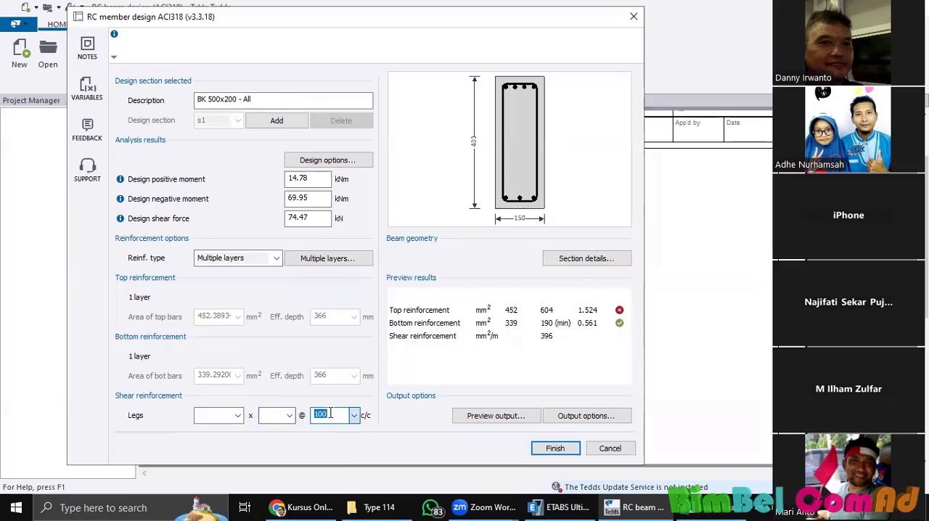
# Step: Reduce the bottom reinforcement layer to 2 main bars in the multiple layers details
pyautogui.click(338, 416)
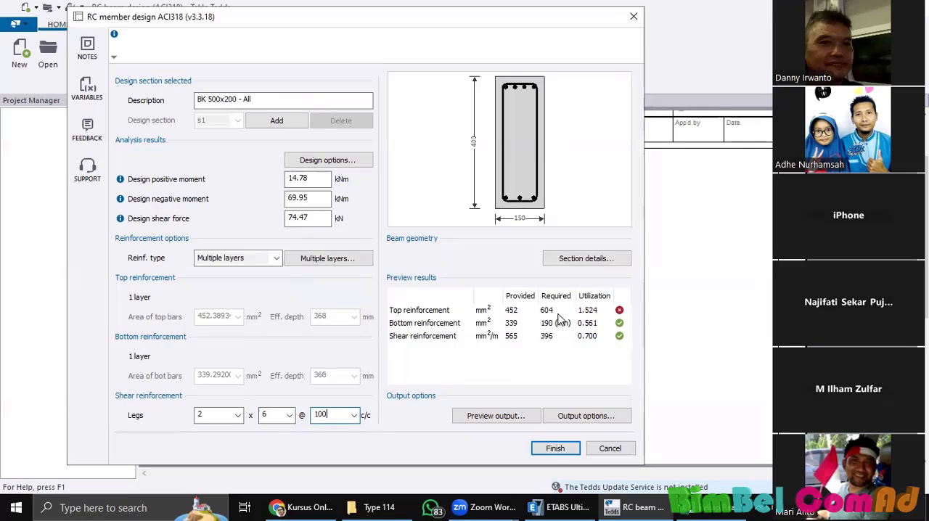
pyautogui.click(338, 258)
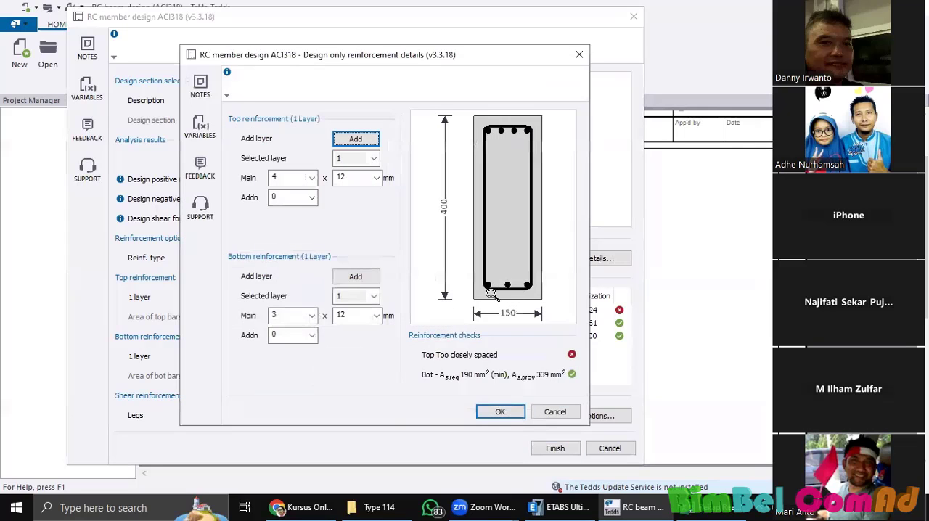
pyautogui.click(312, 316)
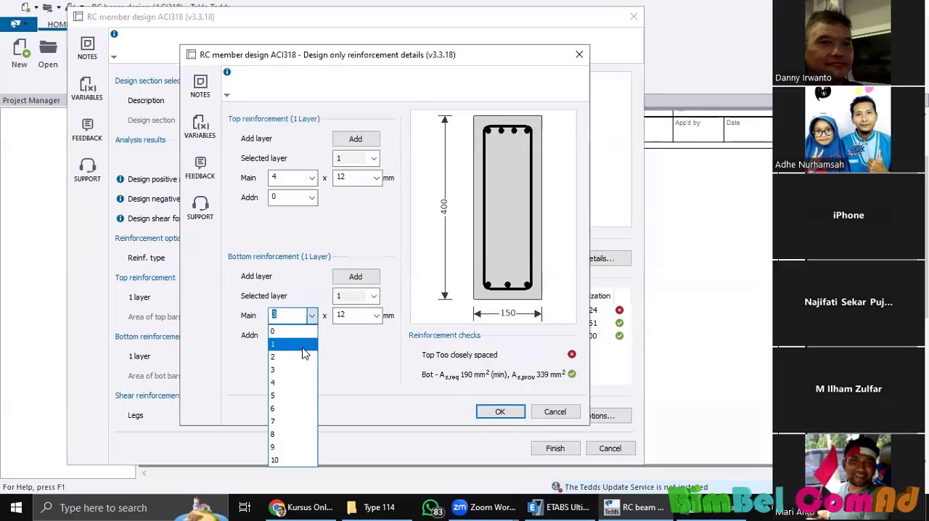
pyautogui.click(305, 357)
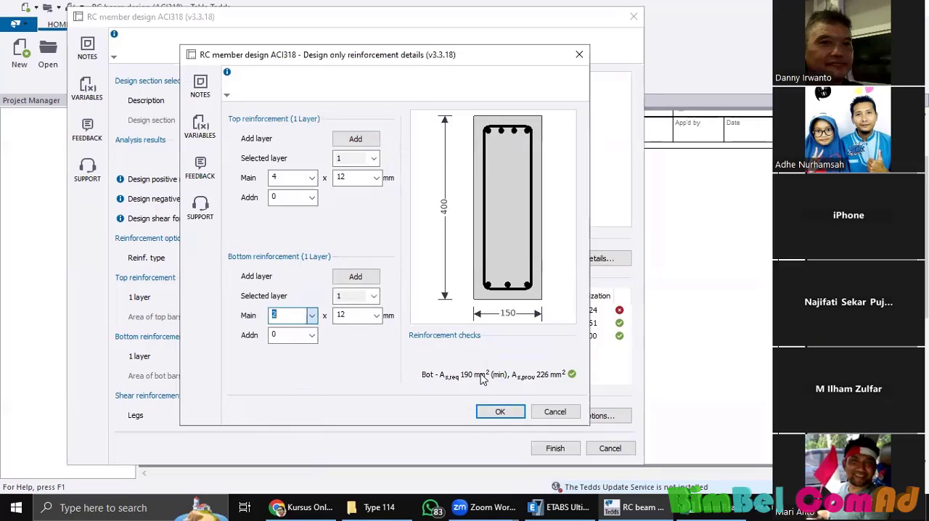
pyautogui.click(297, 315)
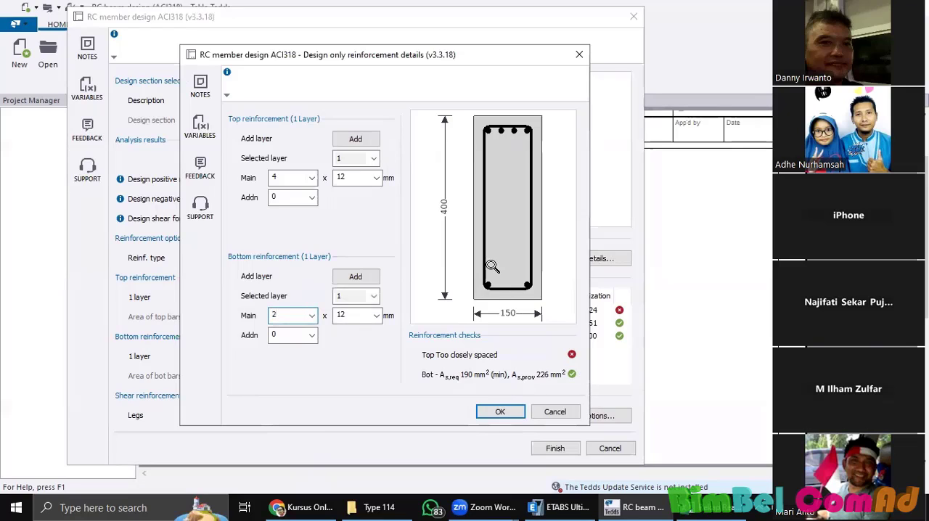
# Step: Try 5 main bars in the first top reinforcement layer, and set the count back to 4
pyautogui.click(312, 178)
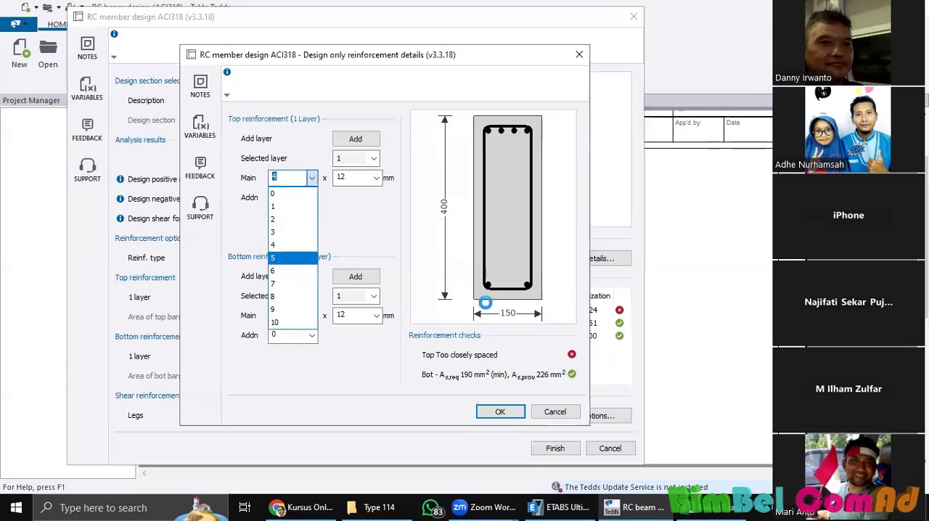
pyautogui.click(286, 259)
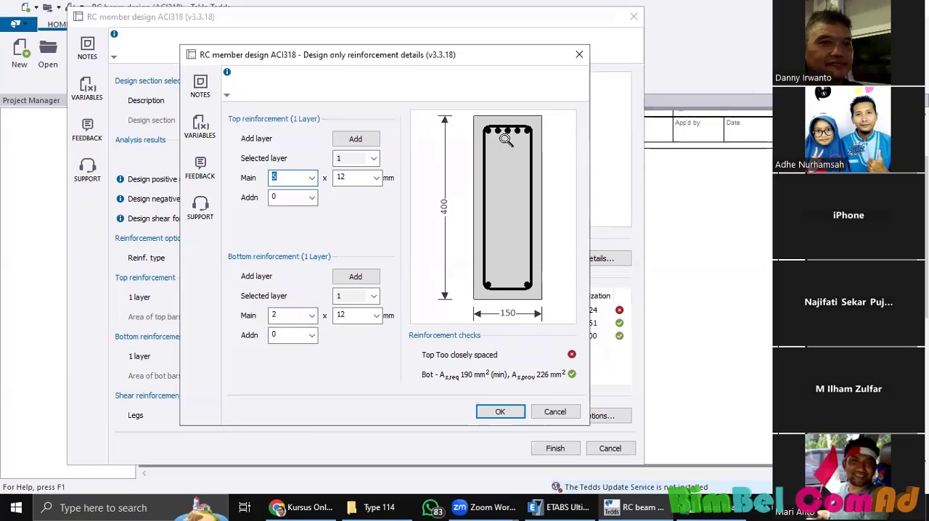
pyautogui.click(313, 179)
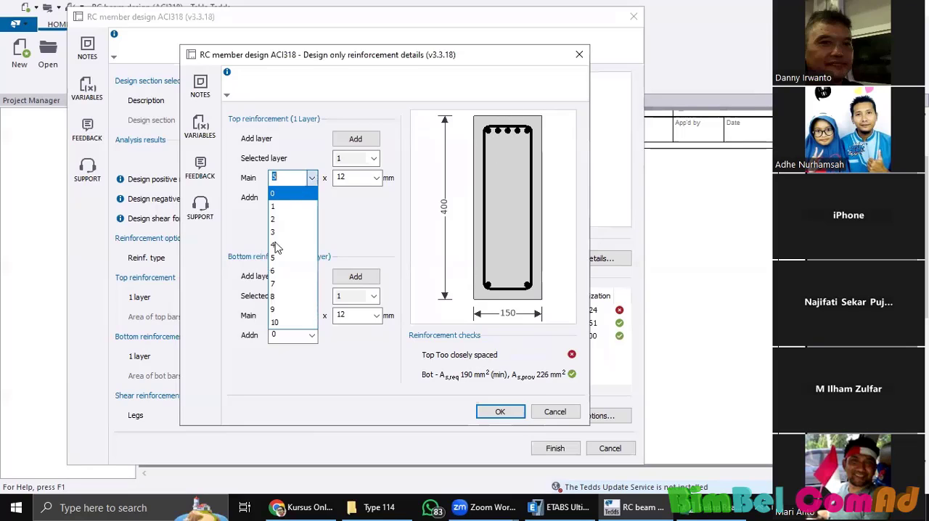
pyautogui.click(286, 247)
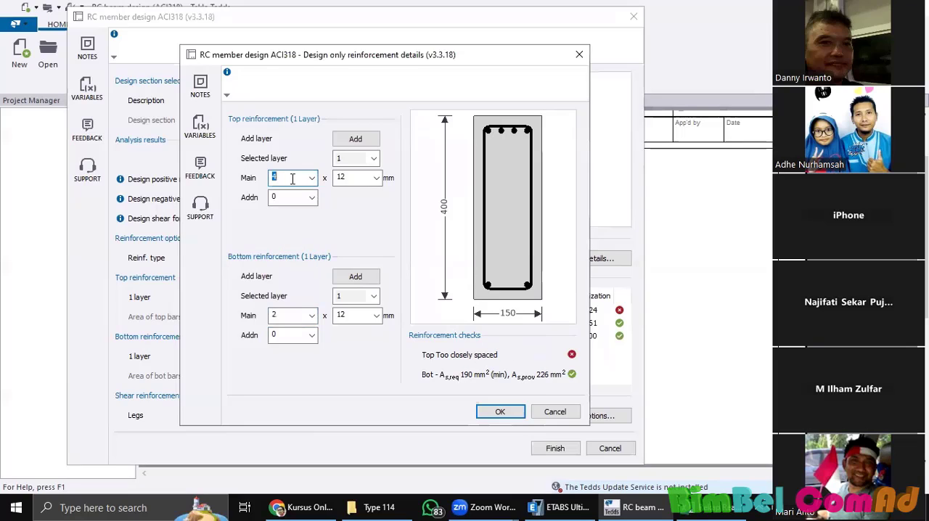
pyautogui.press('Tab')
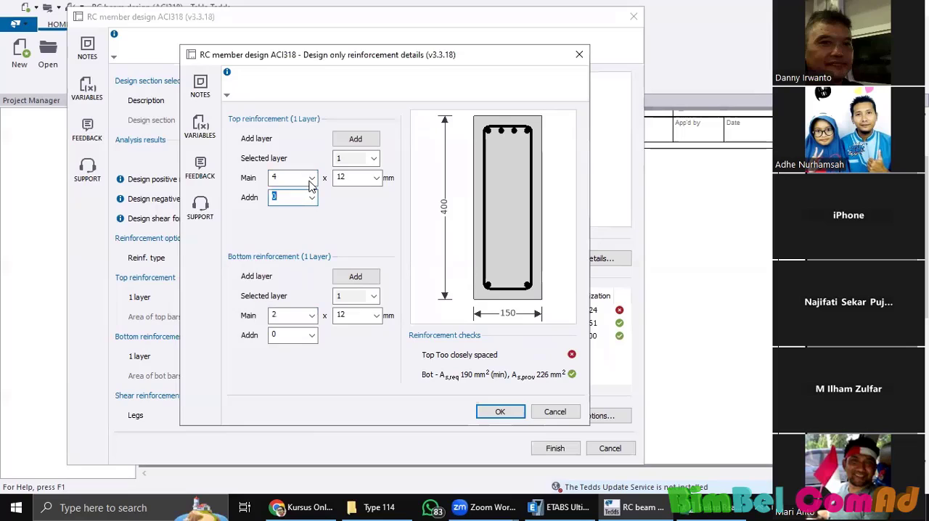
# Step: Compare 3 and 4 main bars in the first top reinforcement layer, leaving the count at 3
pyautogui.click(313, 177)
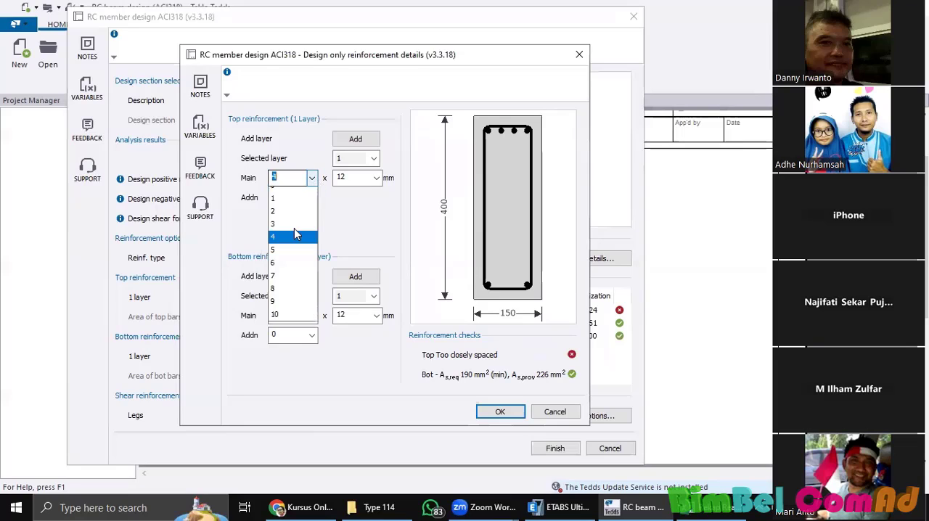
pyautogui.click(296, 234)
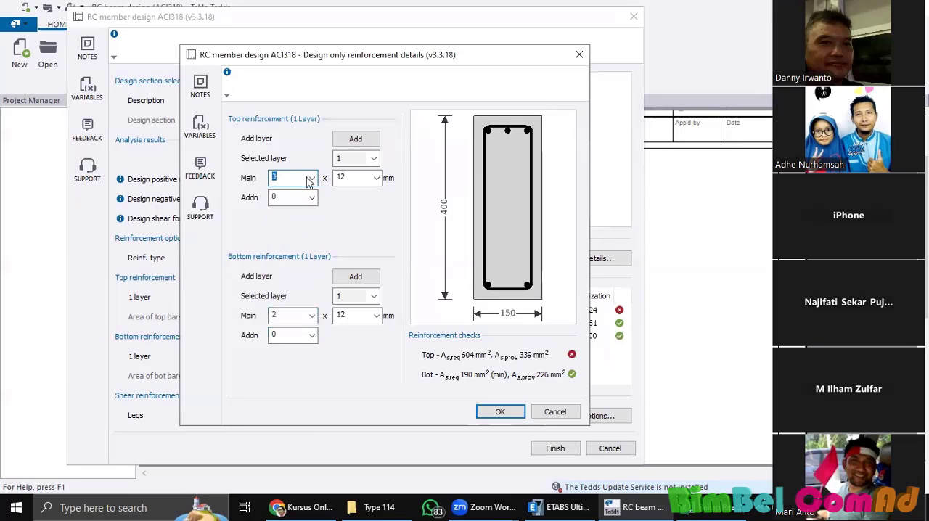
pyautogui.click(311, 180)
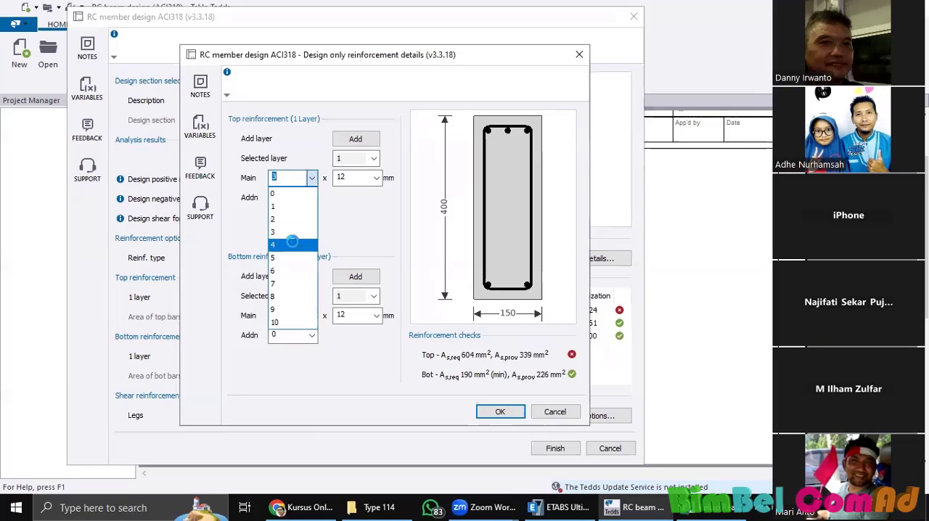
pyautogui.click(292, 243)
pyautogui.click(311, 179)
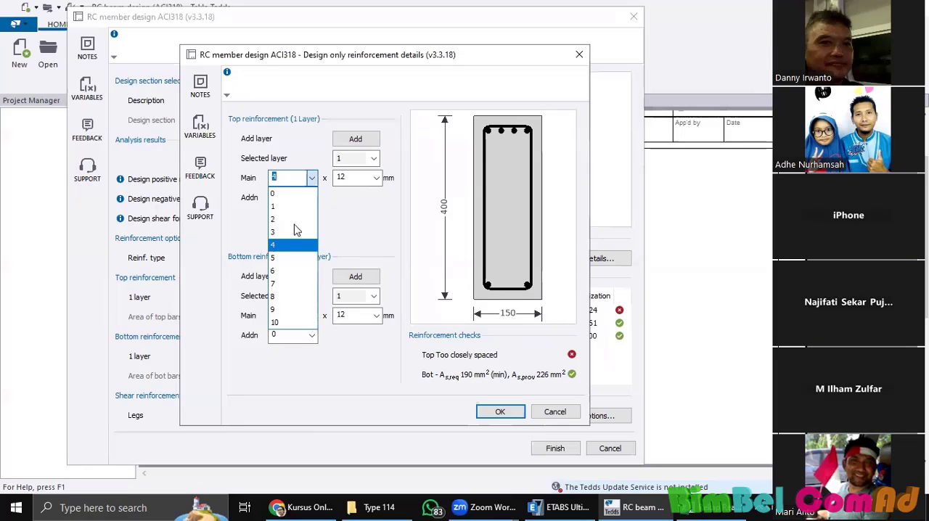
pyautogui.click(295, 232)
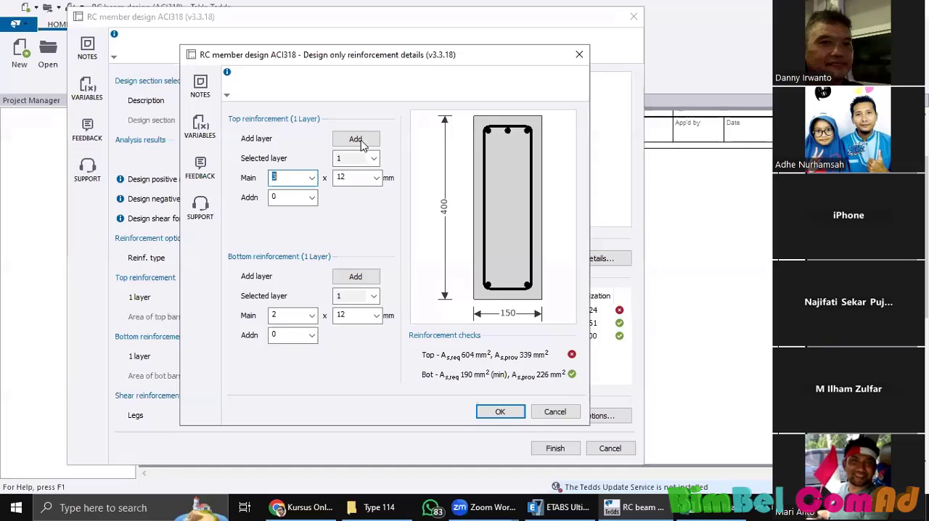
# Step: Add a second top reinforcement layer of 3 main bars of 12 mm with a clear spacing of 25 mm
pyautogui.click(358, 140)
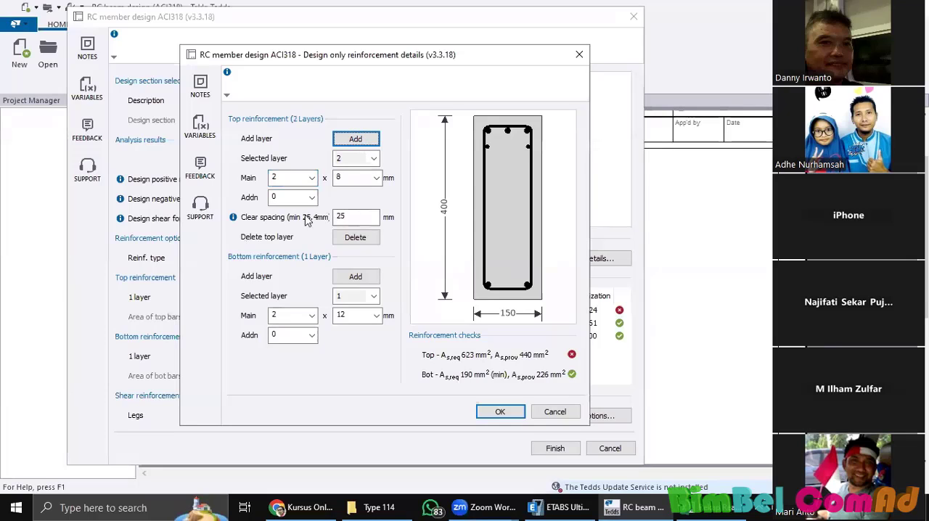
pyautogui.click(349, 216)
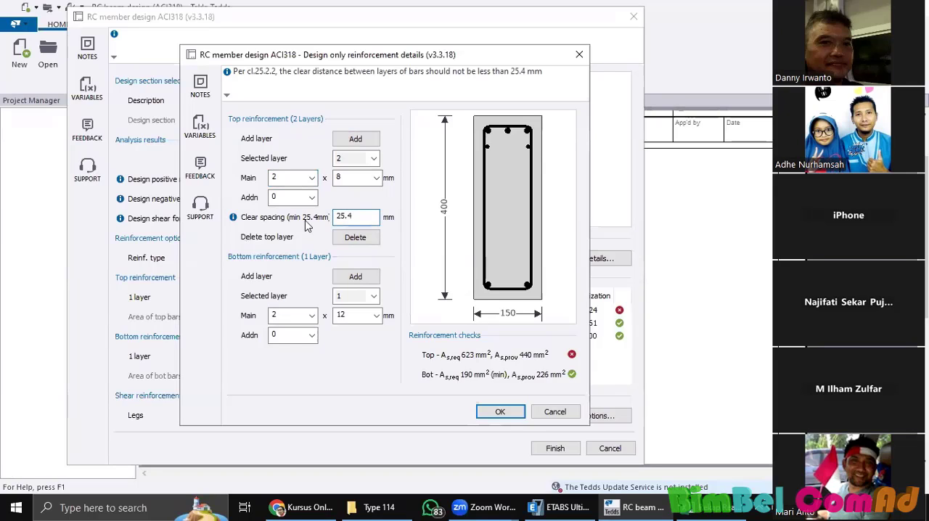
pyautogui.press('BackSpace')
pyautogui.click(376, 178)
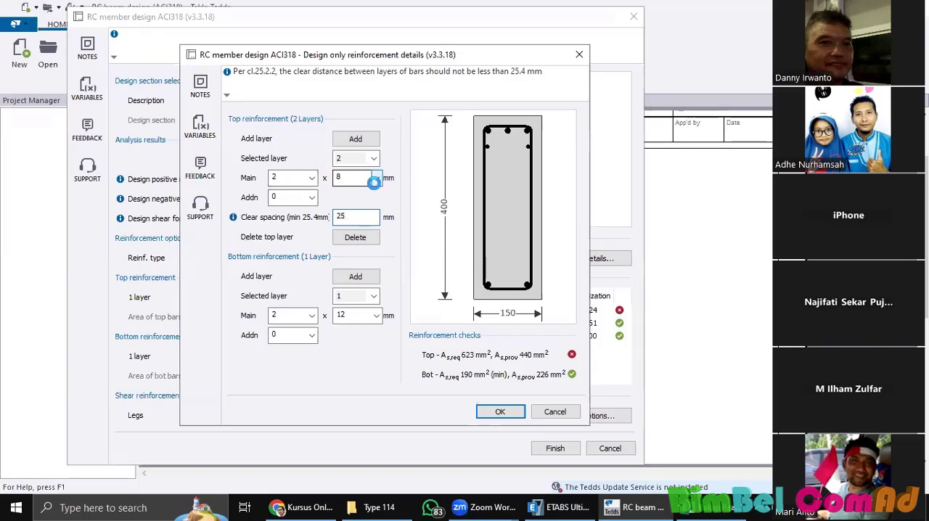
pyautogui.click(356, 226)
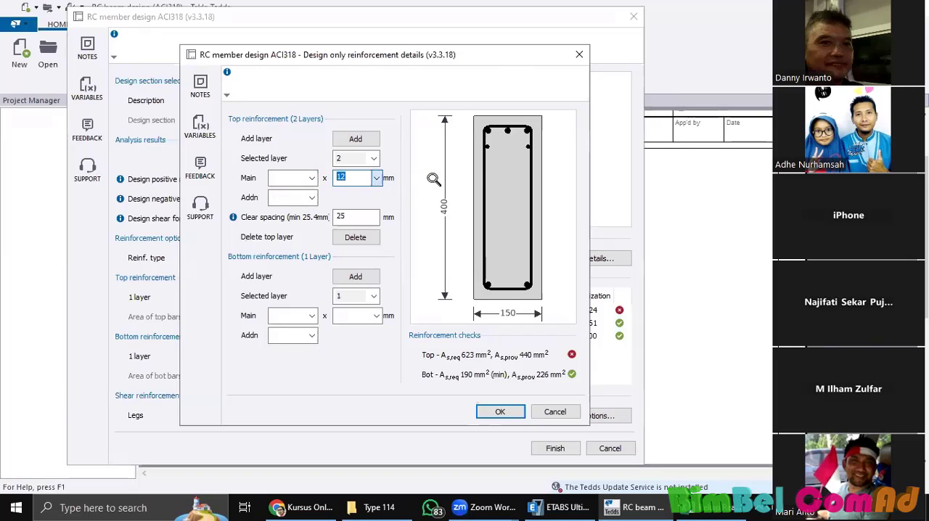
pyautogui.click(312, 179)
pyautogui.click(292, 236)
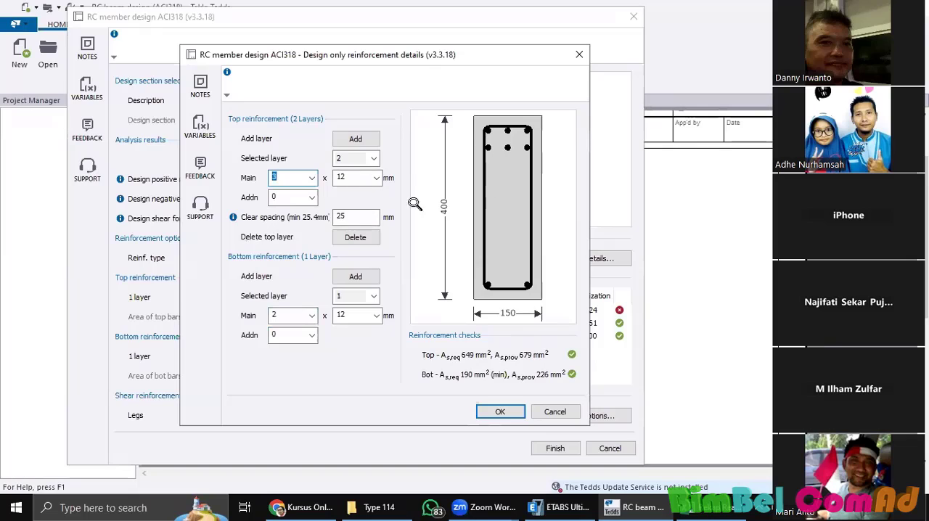
# Step: Set the second top layer's clear spacing to 25.4 mm and accept the reinforcement details
pyautogui.click(494, 411)
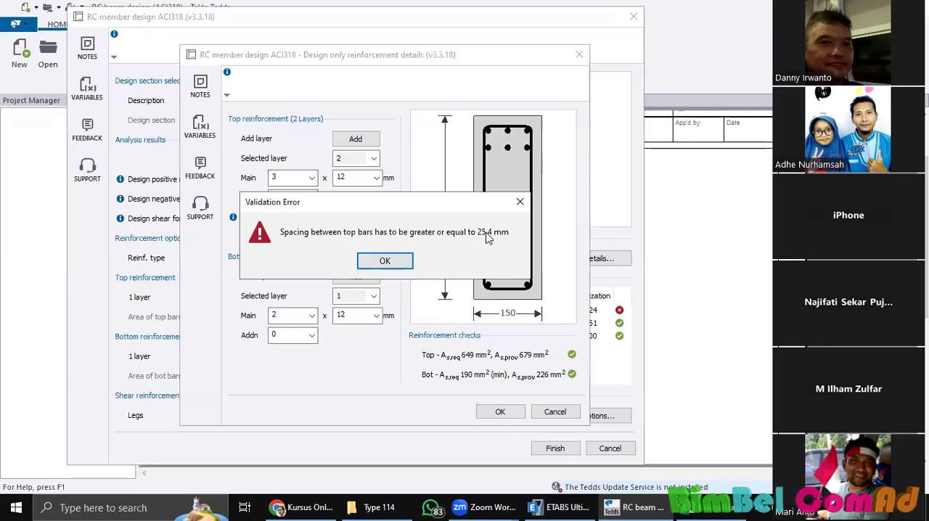
pyautogui.click(385, 261)
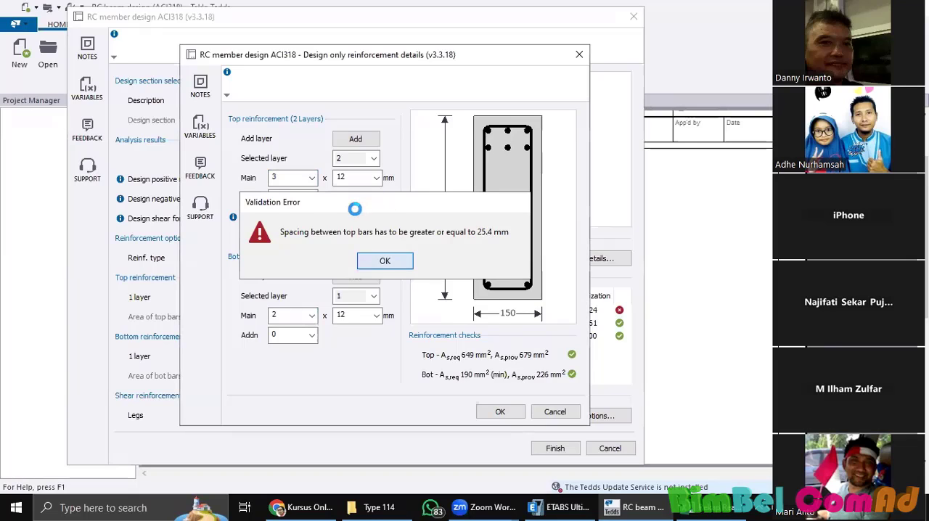
pyautogui.click(355, 216)
pyautogui.write('.4')
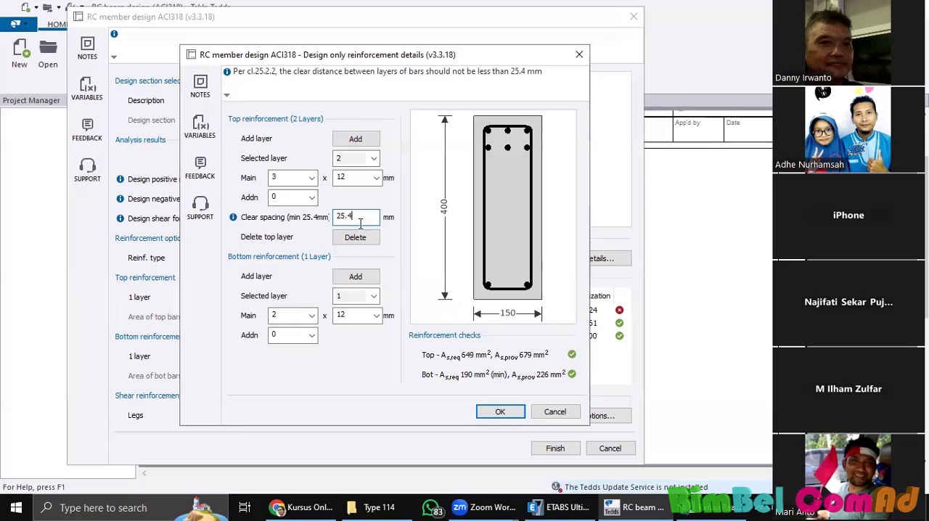
pyautogui.click(489, 411)
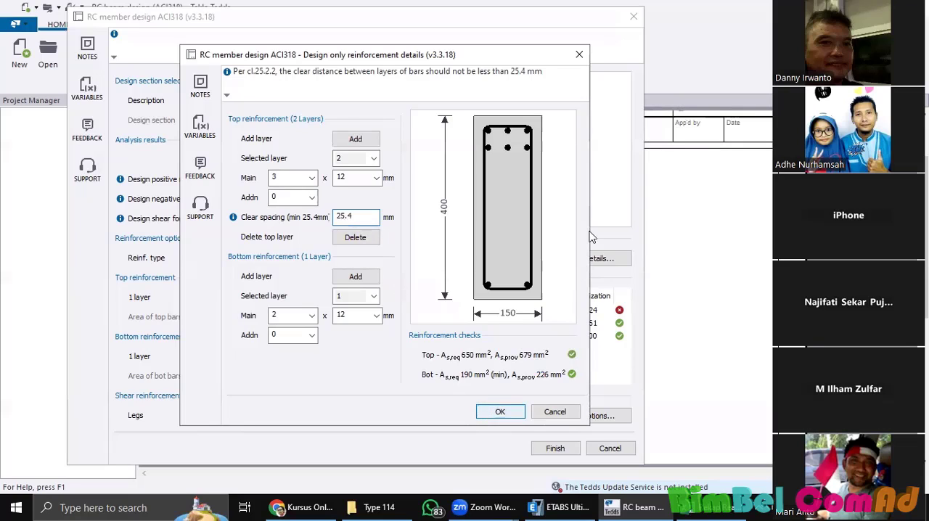
pyautogui.click(500, 412)
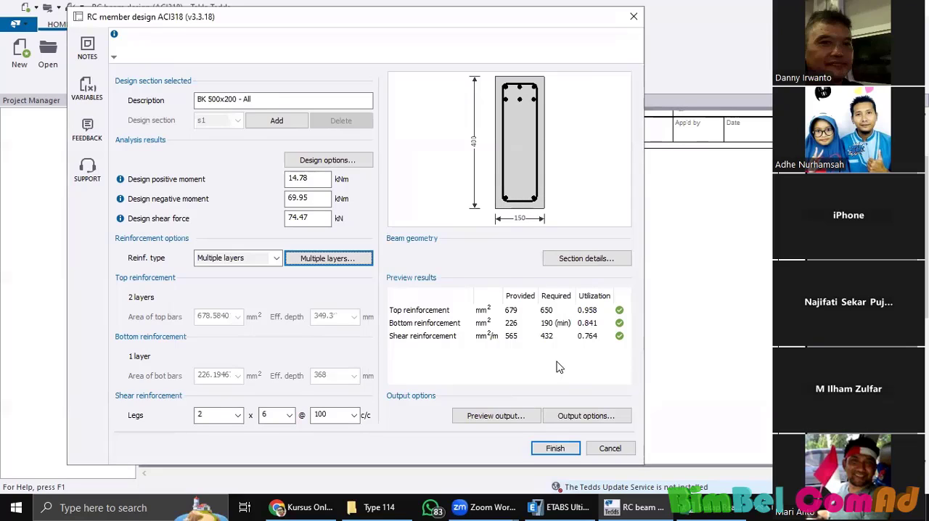
# Step: Finish the beam design to generate the calculation report, and review the utilization and results in its design summary
pyautogui.click(557, 449)
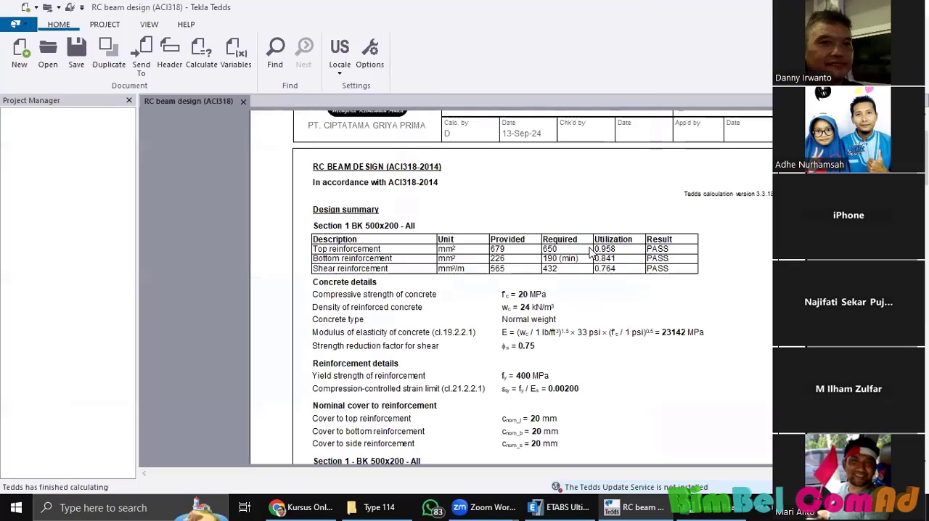
pyautogui.scroll(-3, 642, 157)
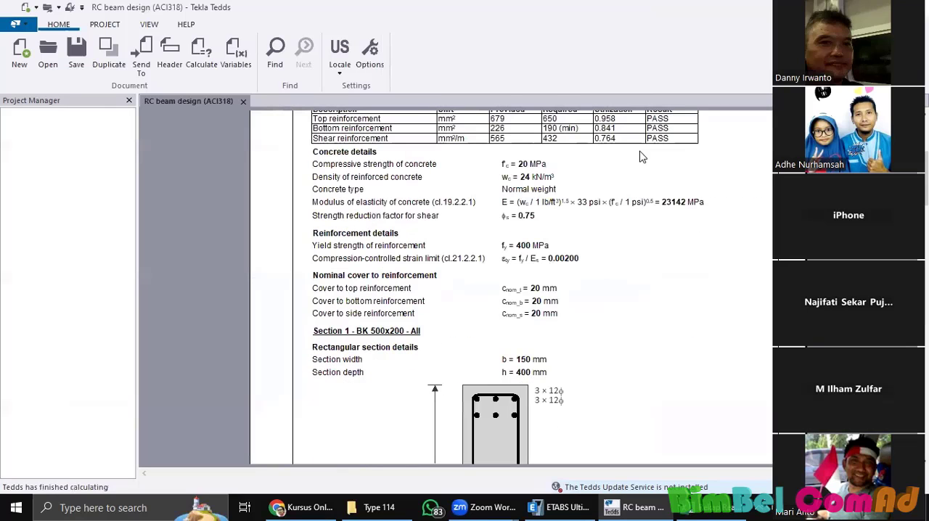
pyautogui.scroll(3, 642, 157)
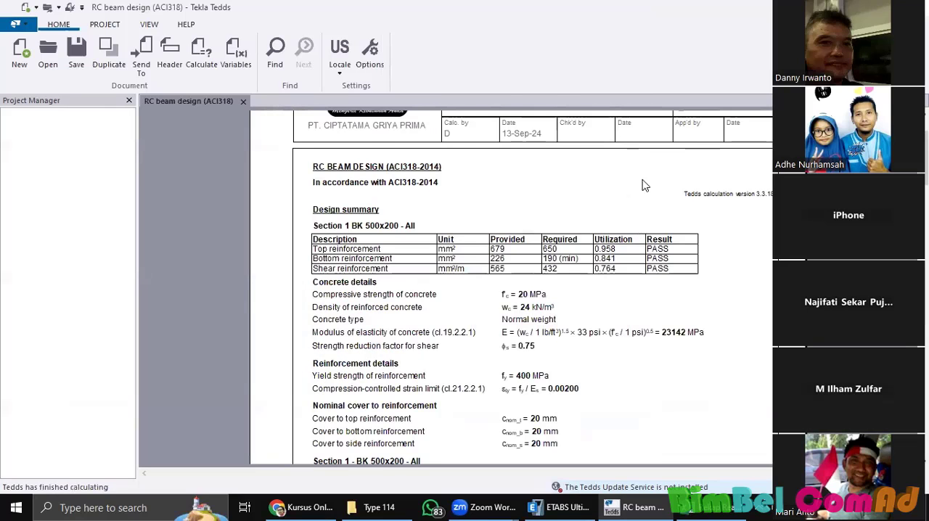
pyautogui.scroll(-3, 642, 186)
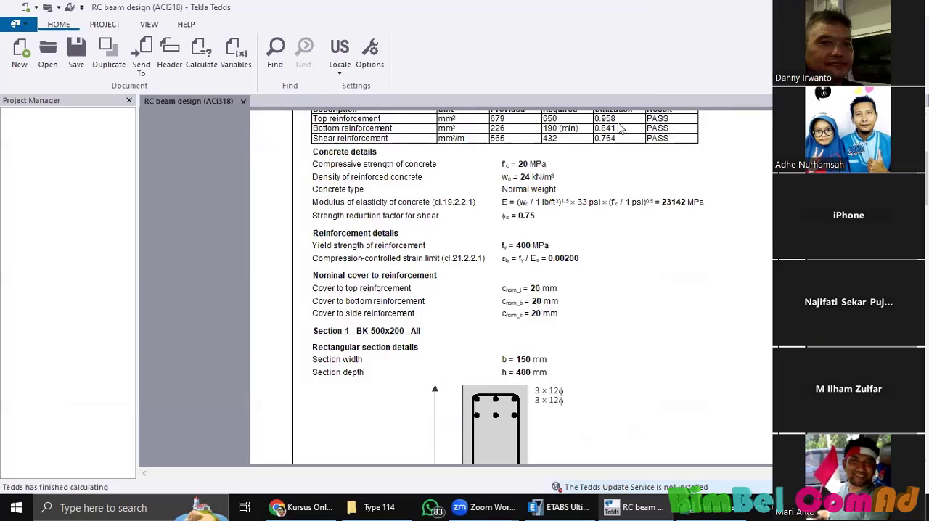
pyautogui.scroll(3, 614, 253)
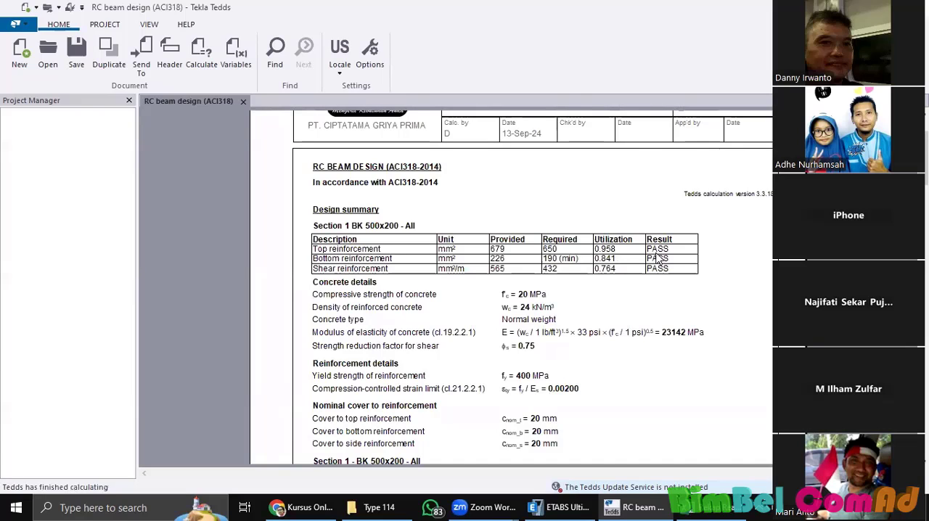
pyautogui.doubleClick(658, 251)
pyautogui.moveTo(671, 264); pyautogui.dragTo(655, 263)
pyautogui.click(655, 262)
pyautogui.moveTo(650, 257); pyautogui.dragTo(670, 260)
pyautogui.scroll(2, 509, 194)
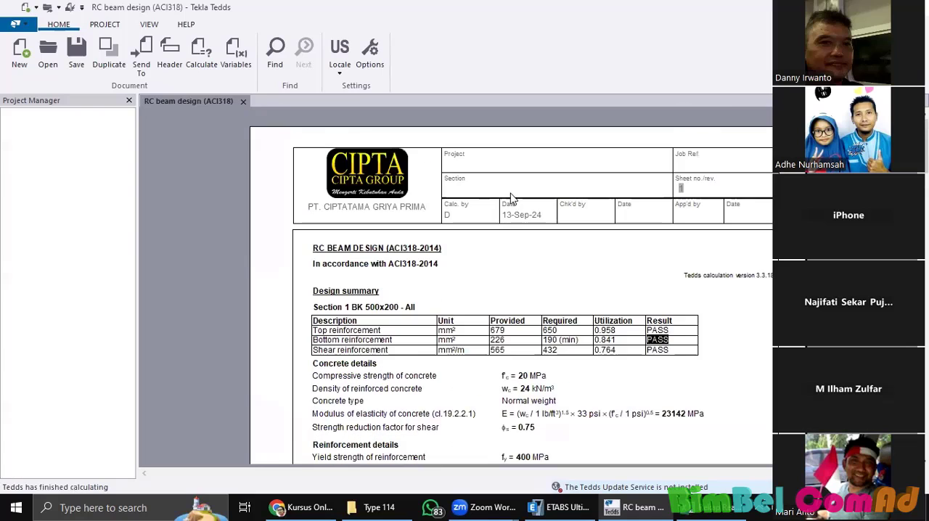
pyautogui.rightClick(507, 187)
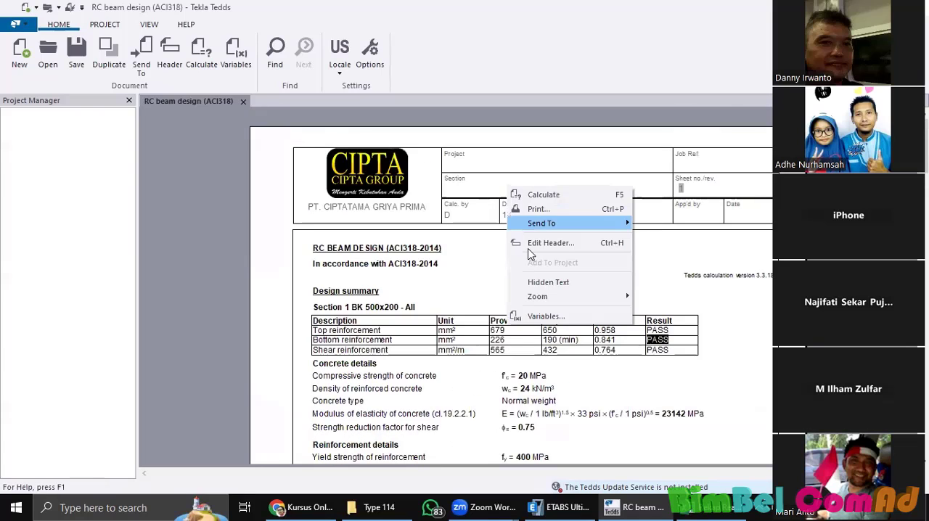
pyautogui.click(465, 246)
pyautogui.click(684, 313)
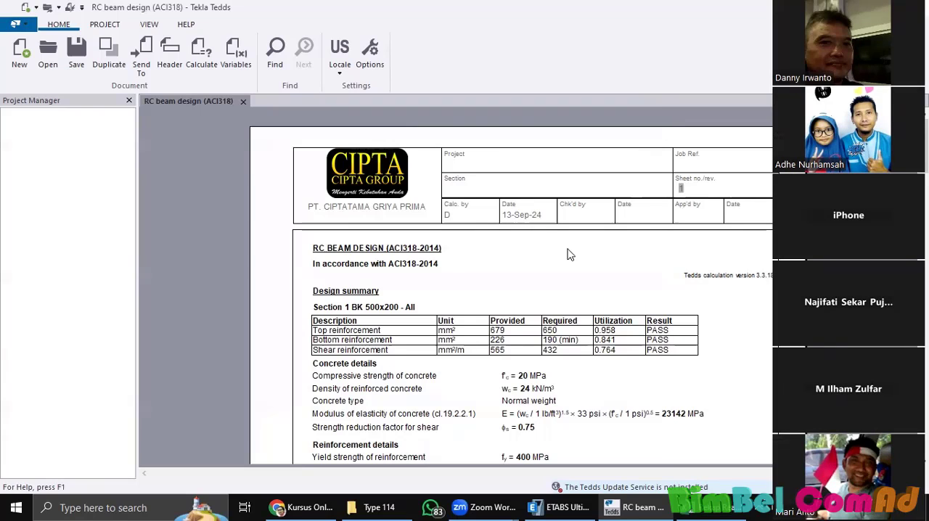
pyautogui.scroll(-5, 557, 241)
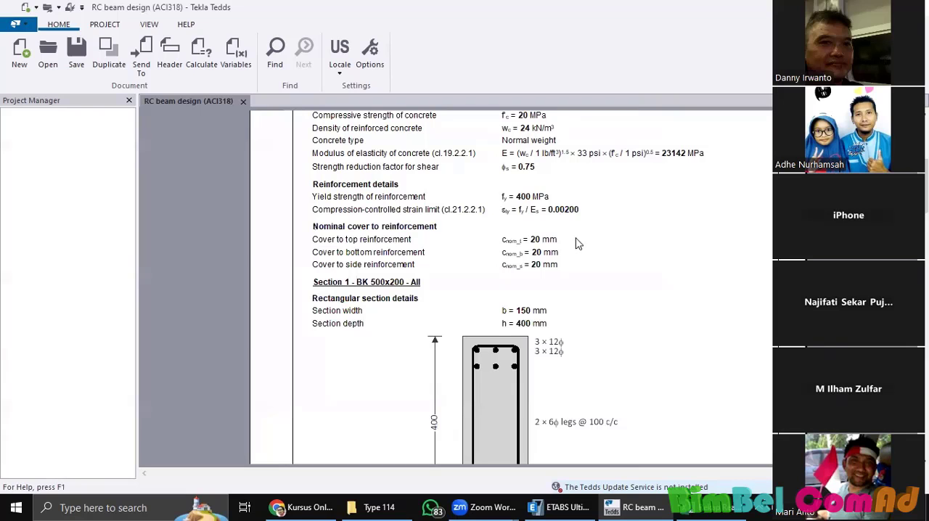
pyautogui.scroll(6, 566, 236)
pyautogui.scroll(-3, 552, 214)
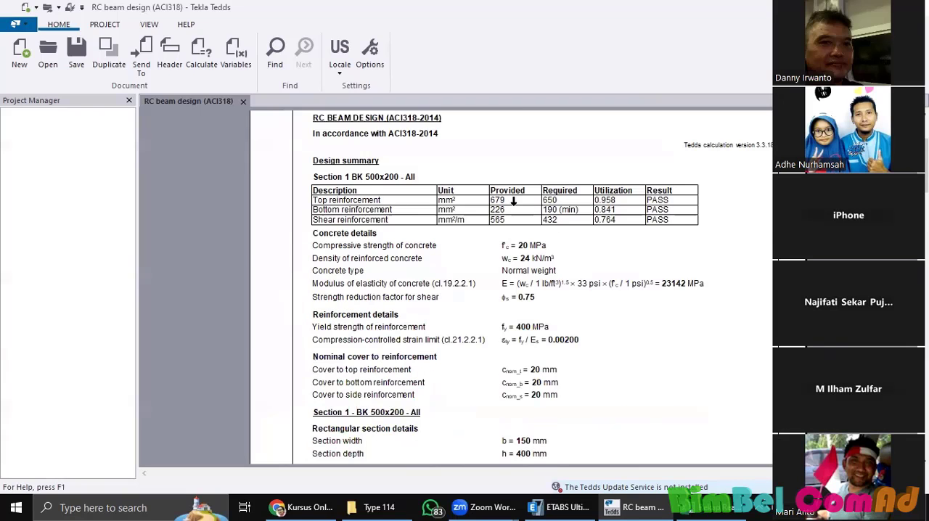
# Step: Look over the regional locales available for the calculation library
pyautogui.scroll(3, 517, 201)
pyautogui.click(342, 75)
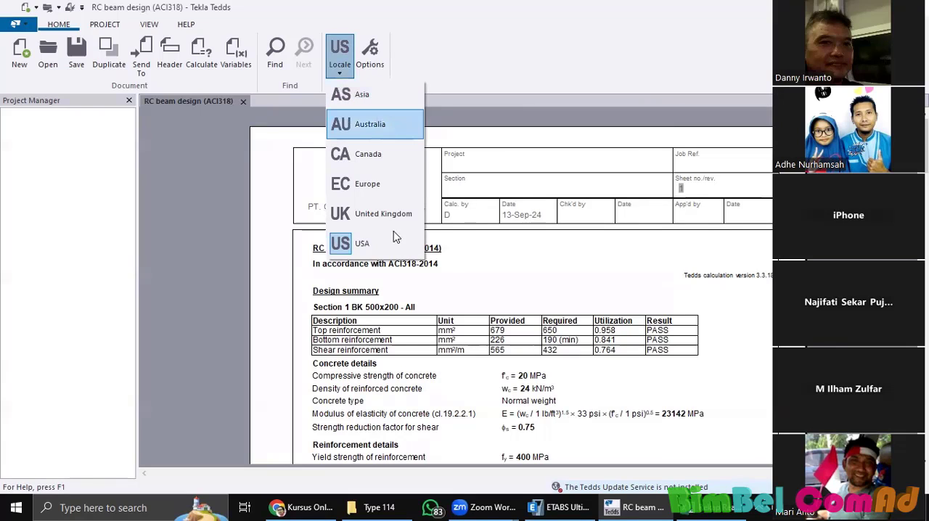
pyautogui.click(501, 288)
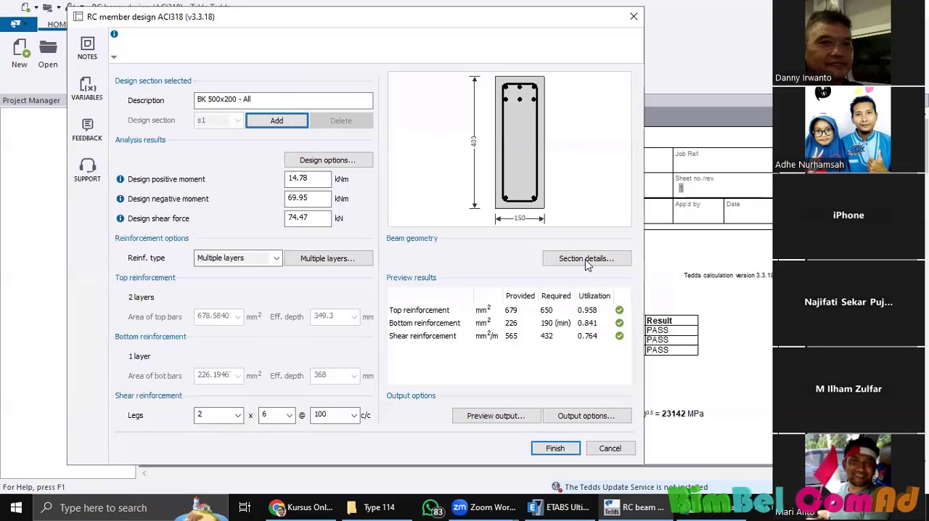
# Step: Examine the code editions, concrete strengths and reinforcement yield strengths offered in the ACI318 beam's design options, leaving them as they are
pyautogui.click(335, 161)
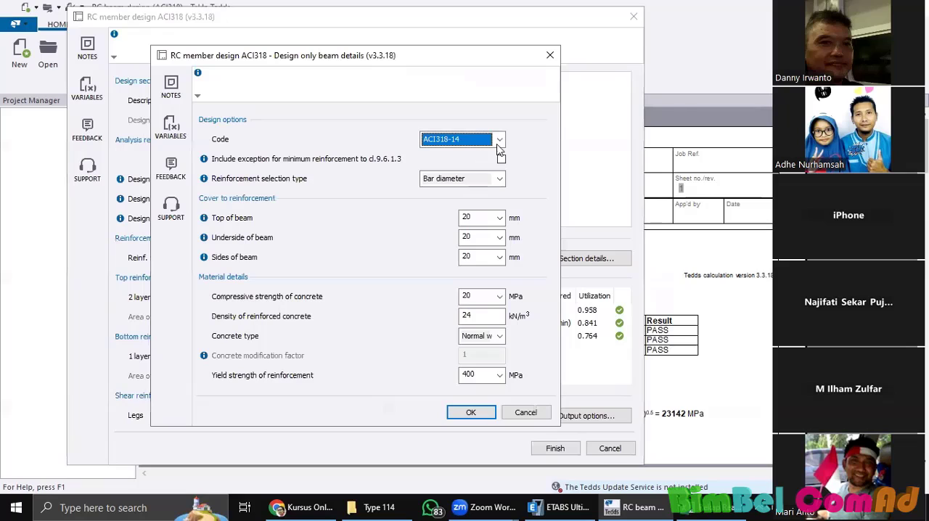
pyautogui.click(499, 145)
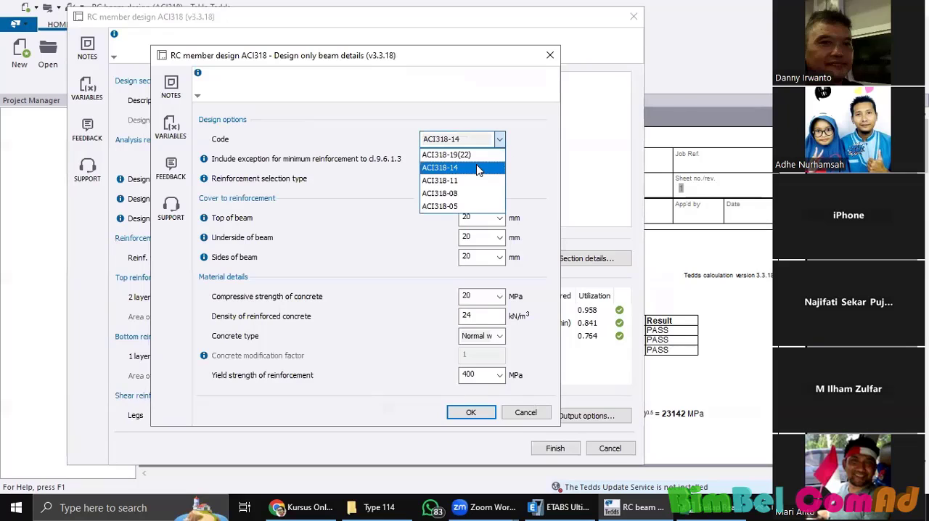
pyautogui.click(505, 258)
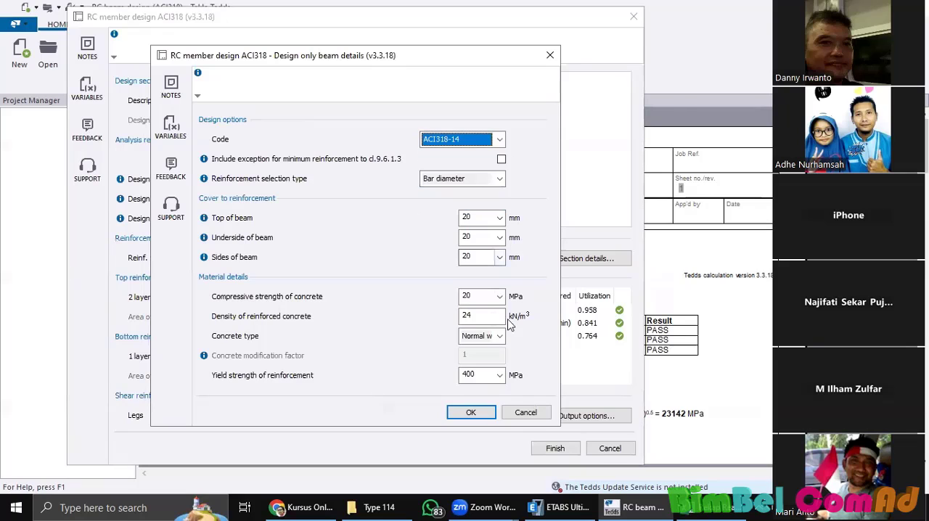
pyautogui.doubleClick(467, 314)
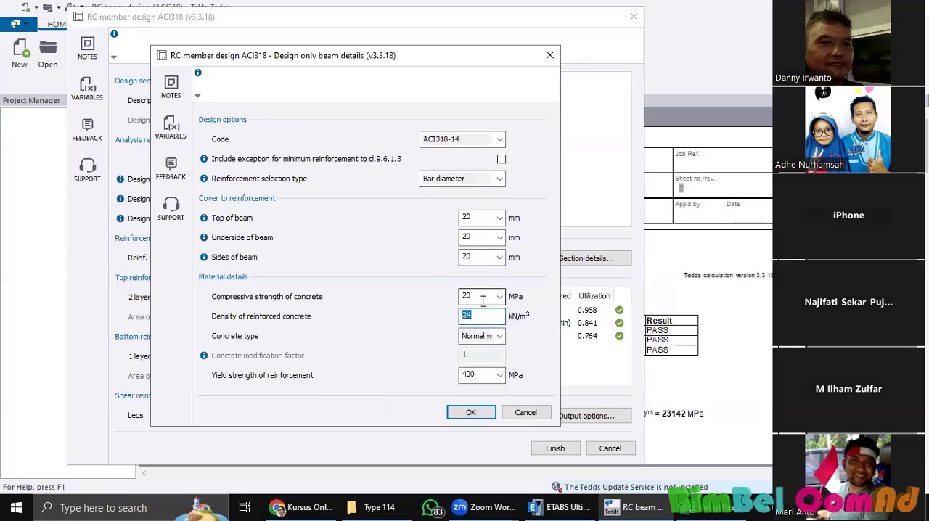
pyautogui.click(500, 297)
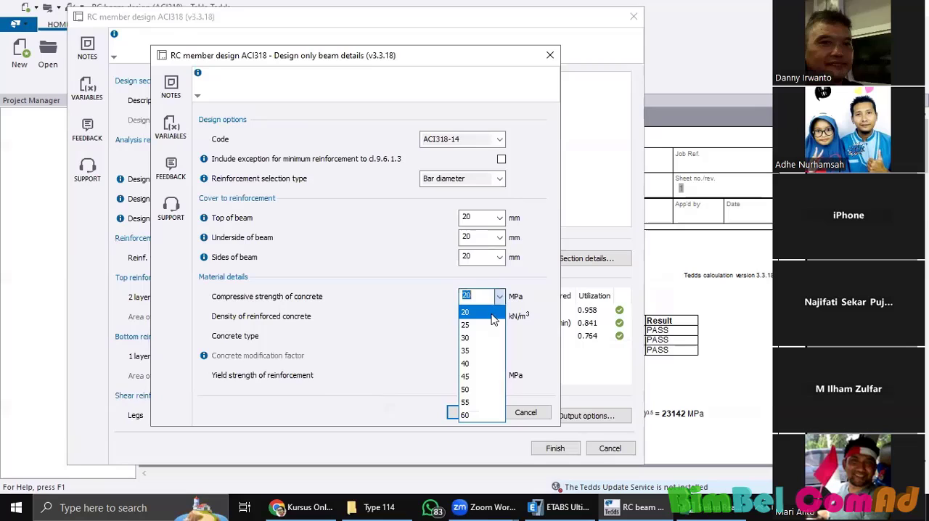
pyautogui.click(509, 411)
pyautogui.click(499, 374)
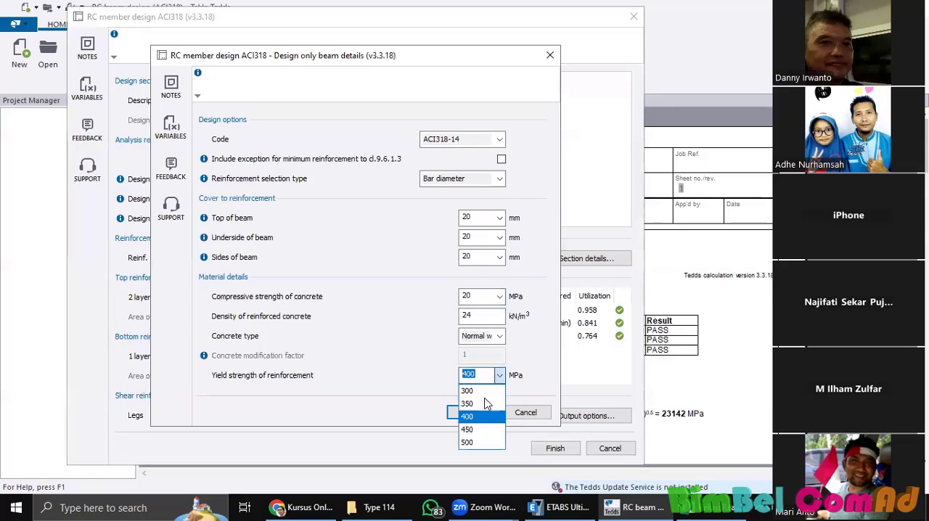
pyautogui.click(534, 418)
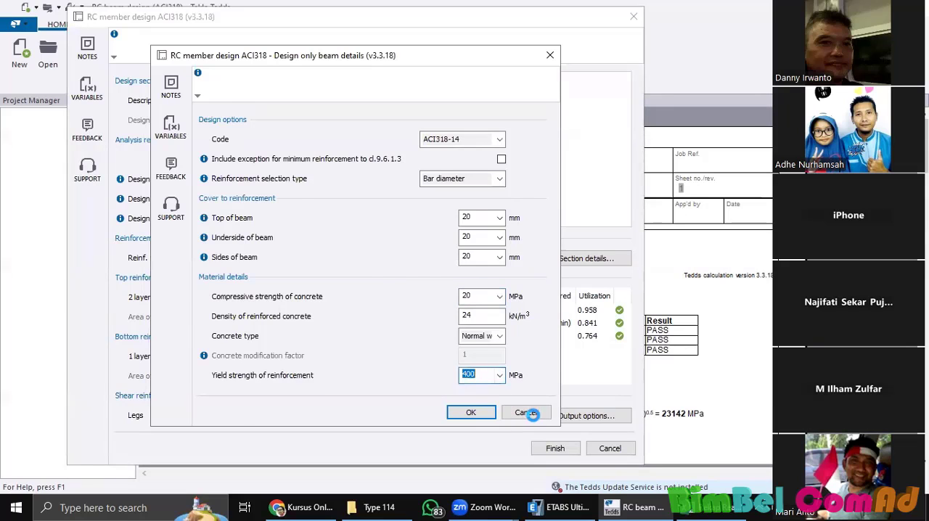
pyautogui.click(533, 414)
pyautogui.click(556, 449)
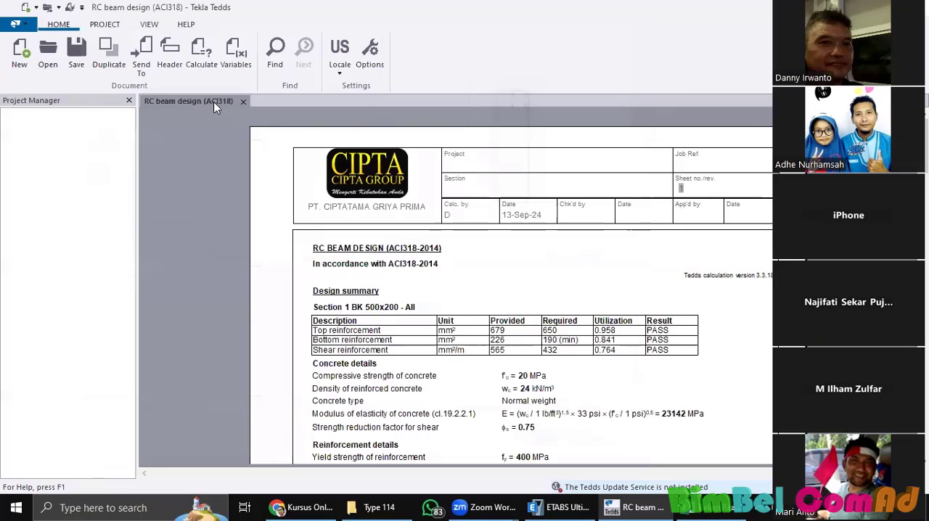
# Step: Change the locale to Asia and start a new RC beam design (EN1992) calculation
pyautogui.click(340, 55)
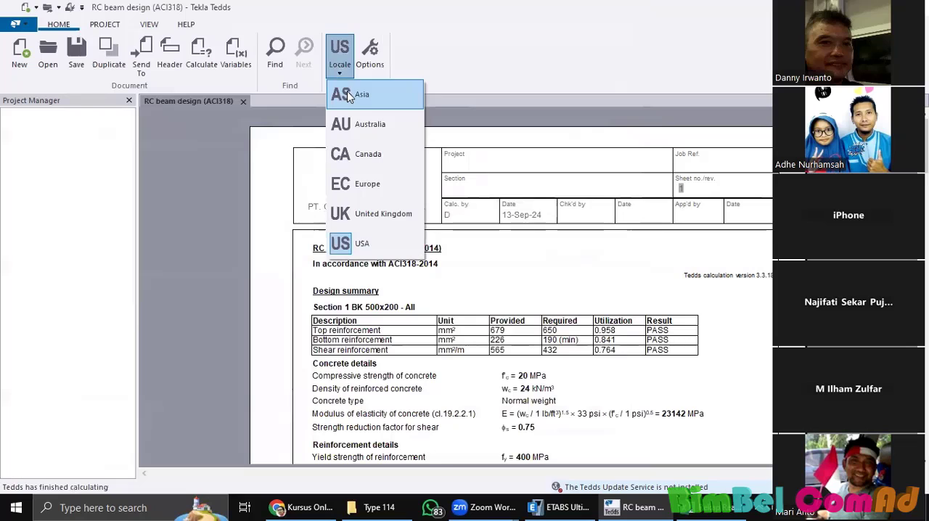
pyautogui.click(347, 95)
pyautogui.click(18, 54)
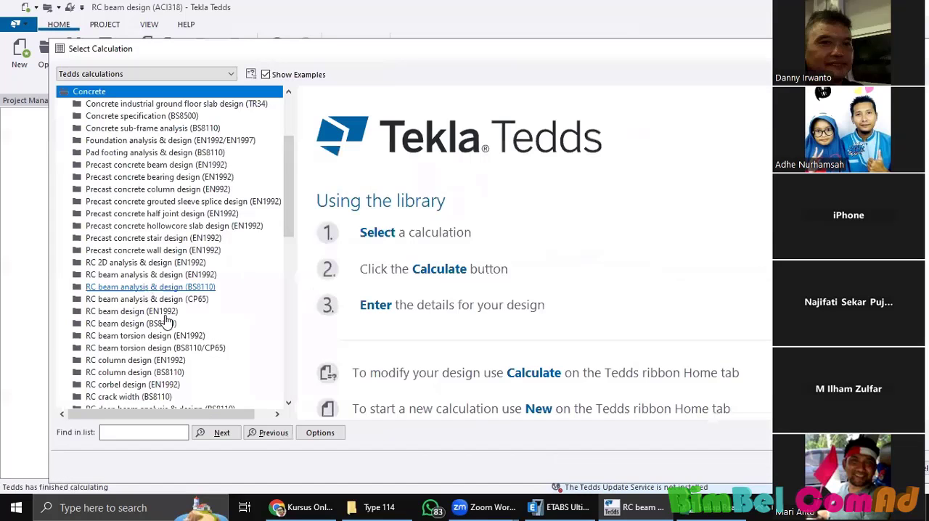
pyautogui.doubleClick(151, 326)
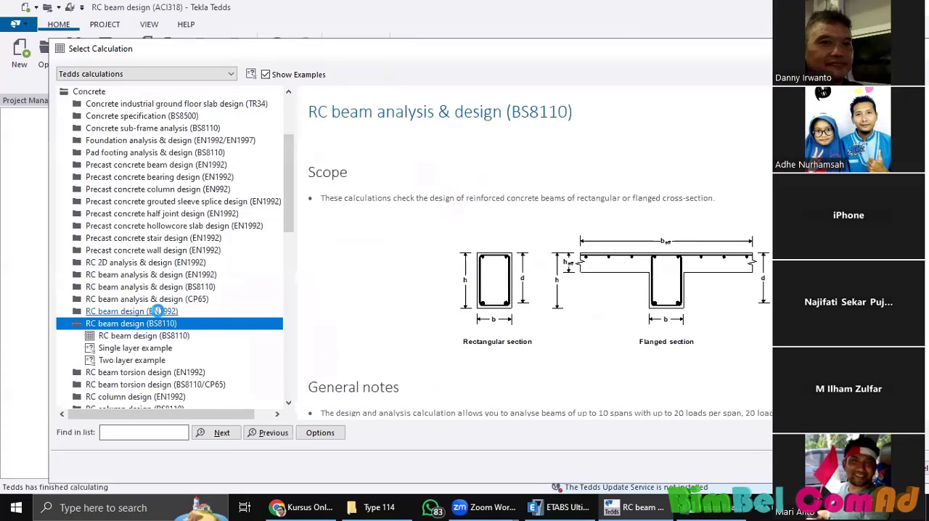
pyautogui.doubleClick(158, 311)
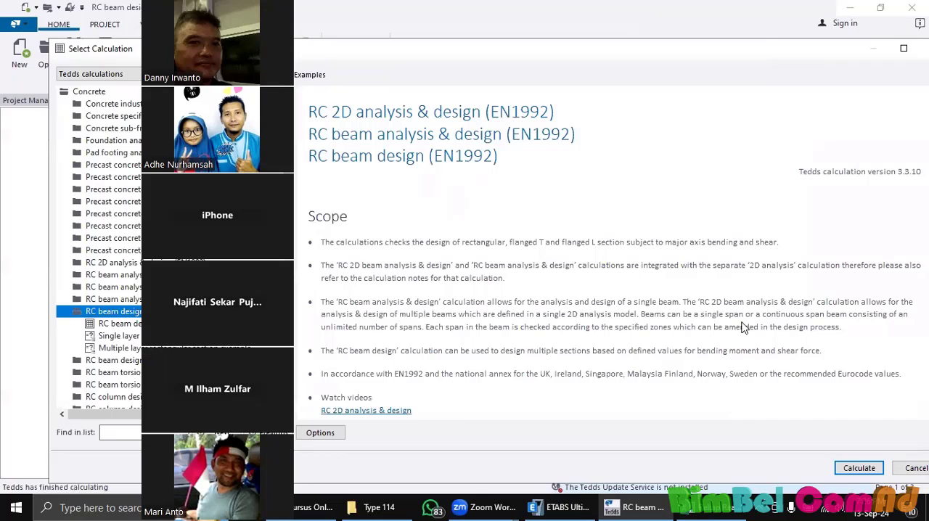
pyautogui.scroll(-5, 744, 328)
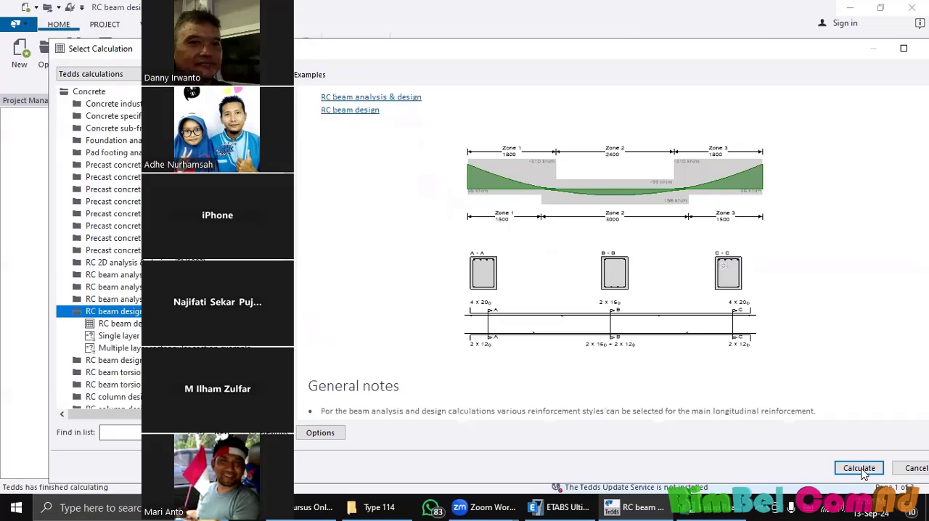
pyautogui.click(862, 470)
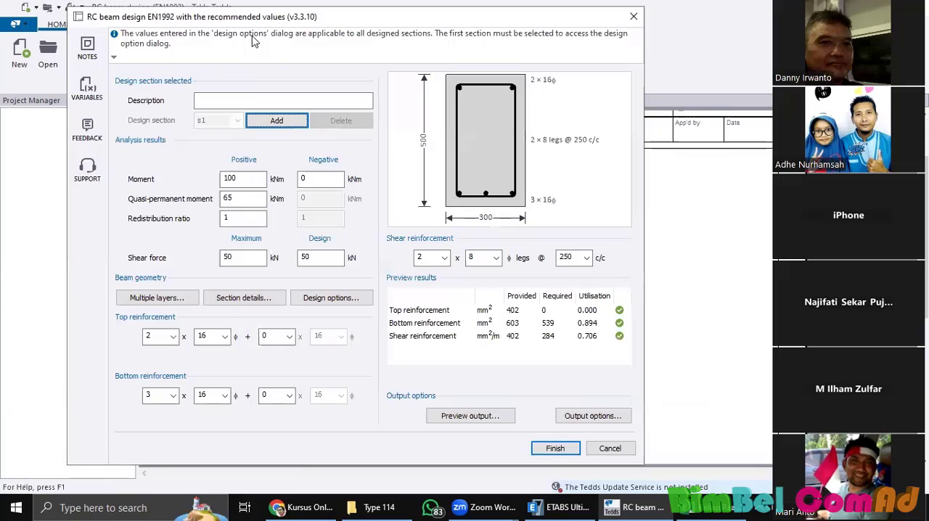
# Step: Look at the EN1992 beam's section details and consult the reaction force recap for type 114 in Excel
pyautogui.moveTo(277, 22); pyautogui.dragTo(245, 31)
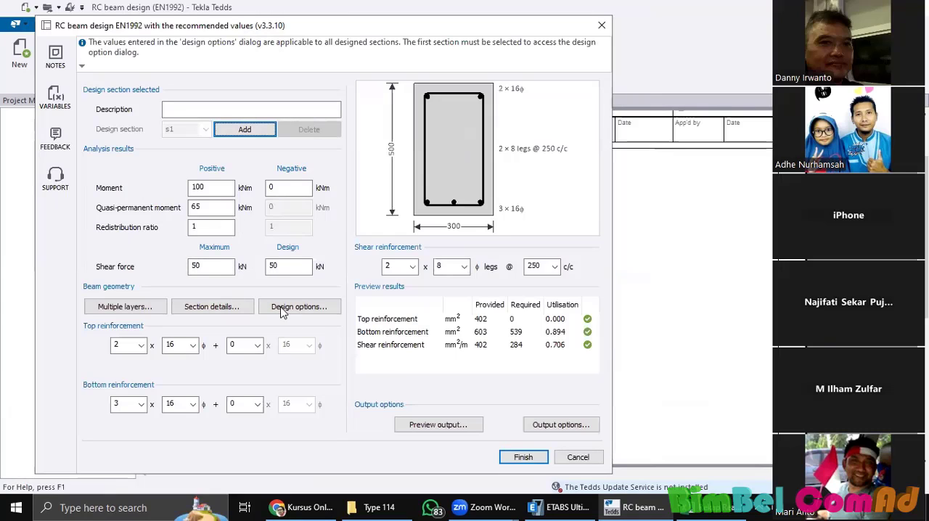
pyautogui.click(212, 306)
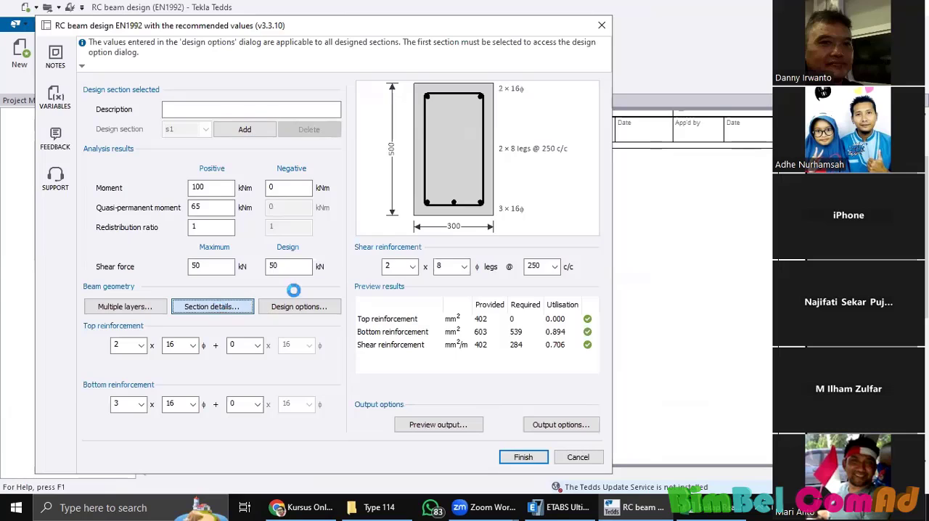
pyautogui.click(549, 67)
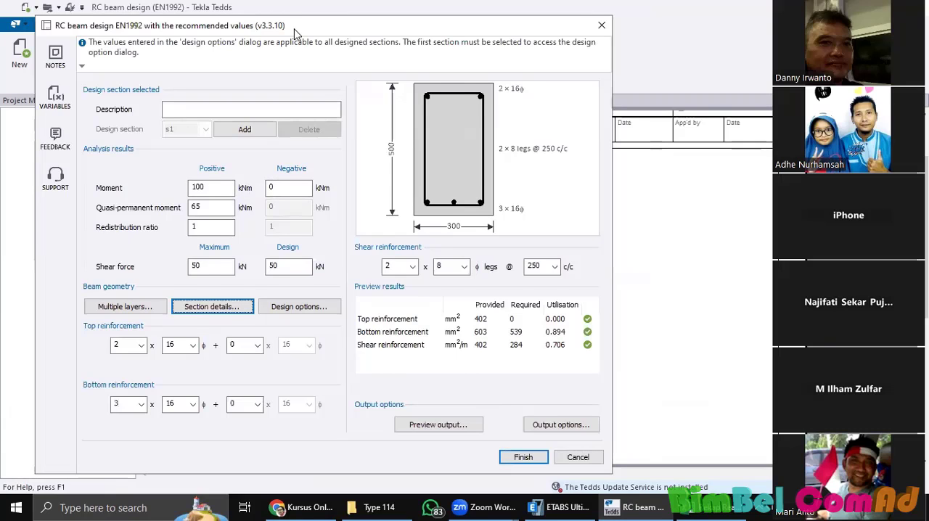
pyautogui.moveTo(294, 34); pyautogui.dragTo(284, 20)
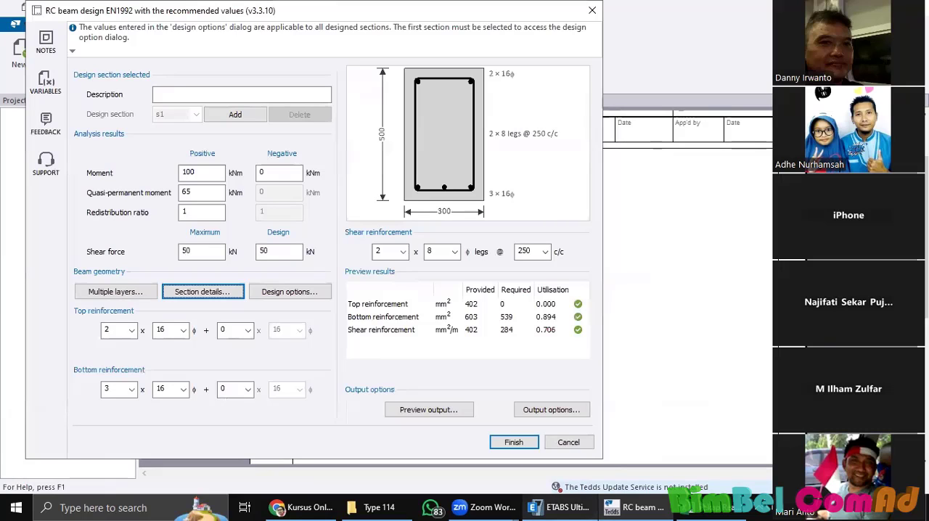
pyautogui.click(702, 506)
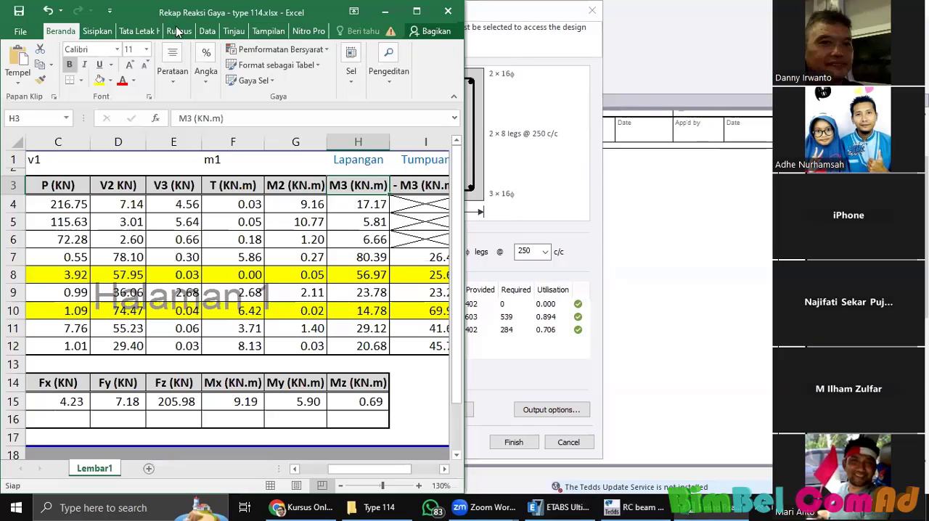
pyautogui.hotkey('alt', 'Tab')
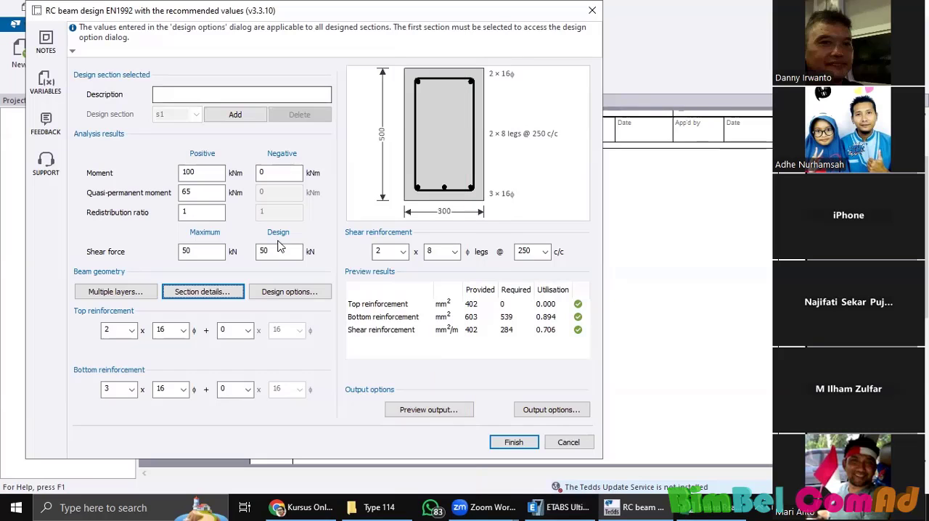
# Step: Open the EN1992 beam's design options and look through the available concrete classes
pyautogui.click(284, 292)
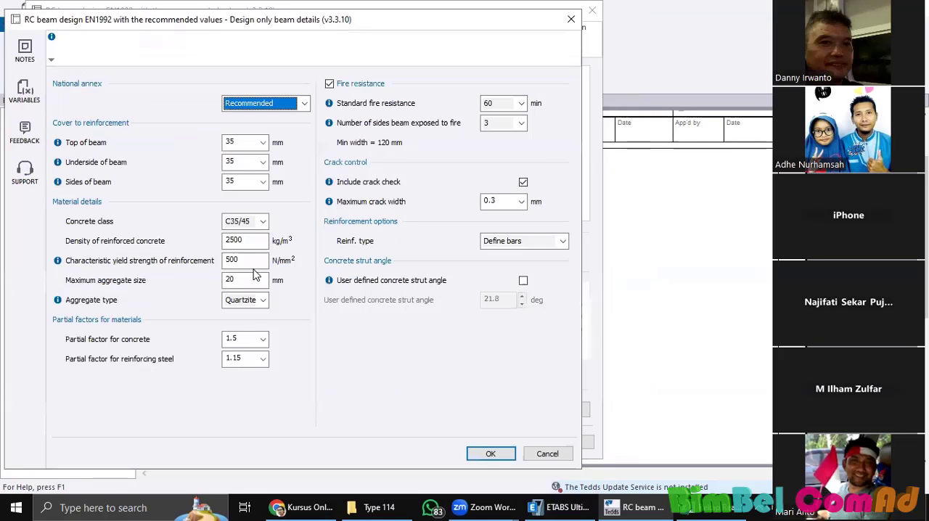
pyautogui.click(263, 224)
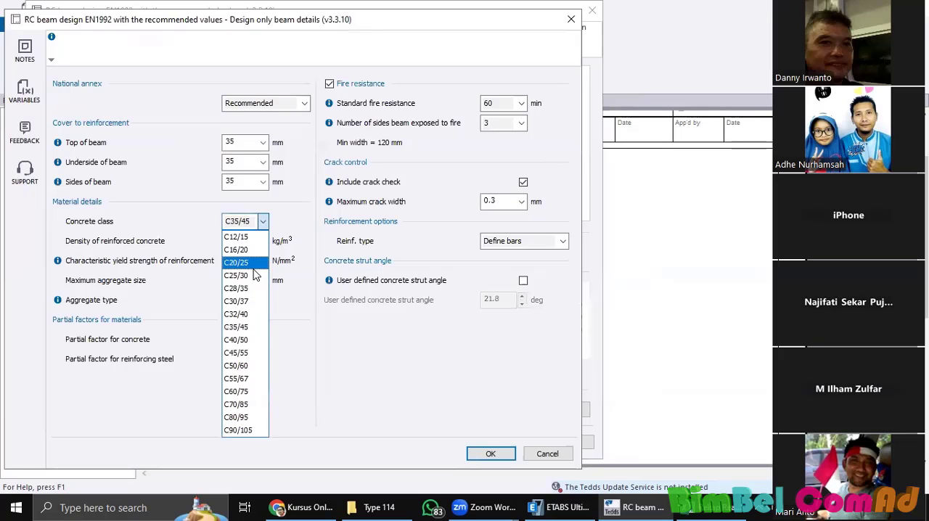
pyautogui.click(332, 358)
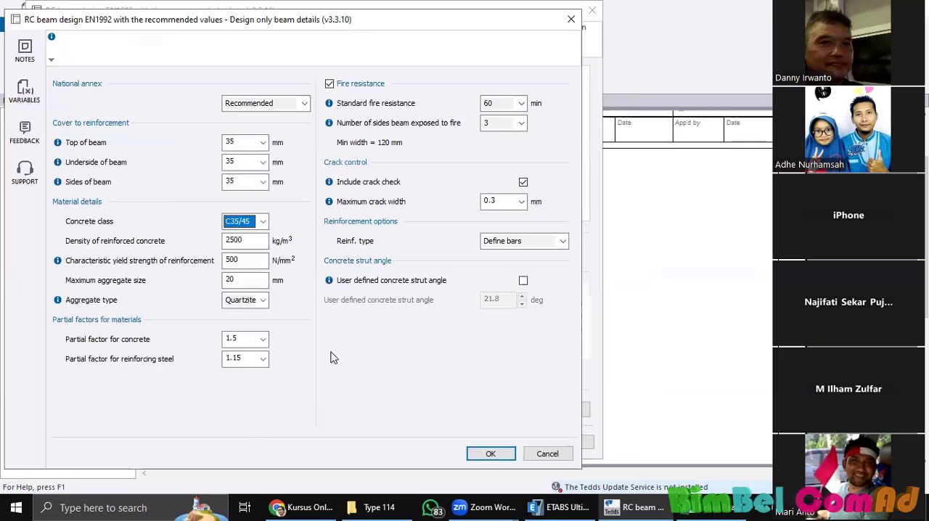
# Step: Switch to ETABS to look over the Type 114 model and its analysis commands, and return to Tekla Tedds
pyautogui.click(555, 506)
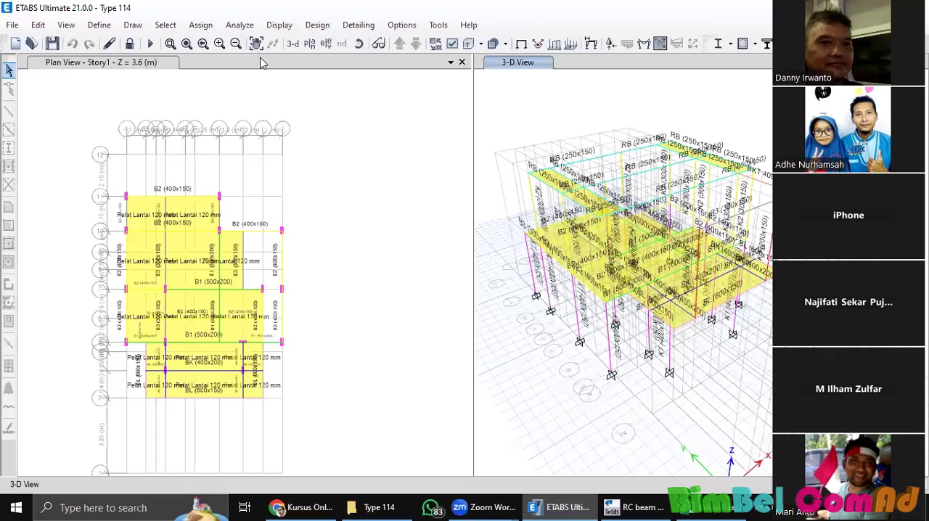
pyautogui.click(240, 25)
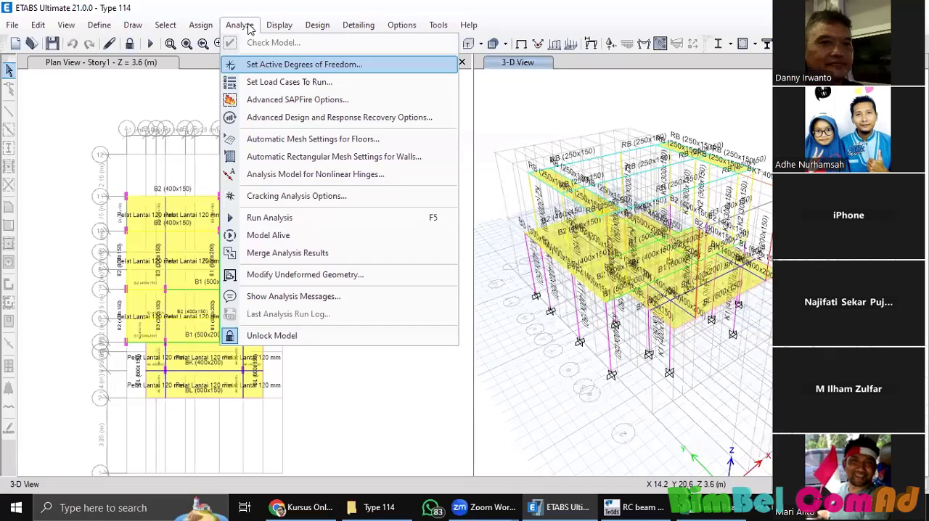
pyautogui.hotkey('alt', 'Tab')
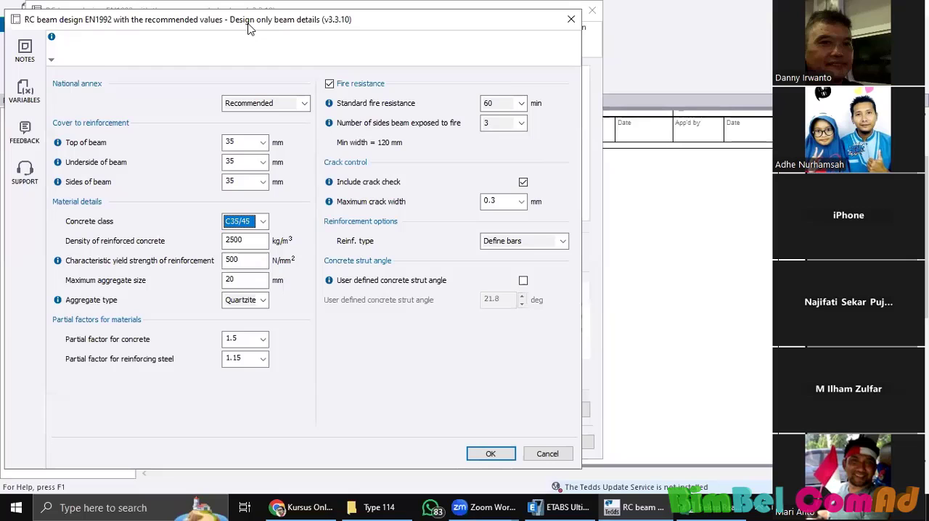
# Step: Set the reinforcement cover to 20 mm for the top, underside and sides of the beam
pyautogui.moveTo(248, 27); pyautogui.dragTo(272, 43)
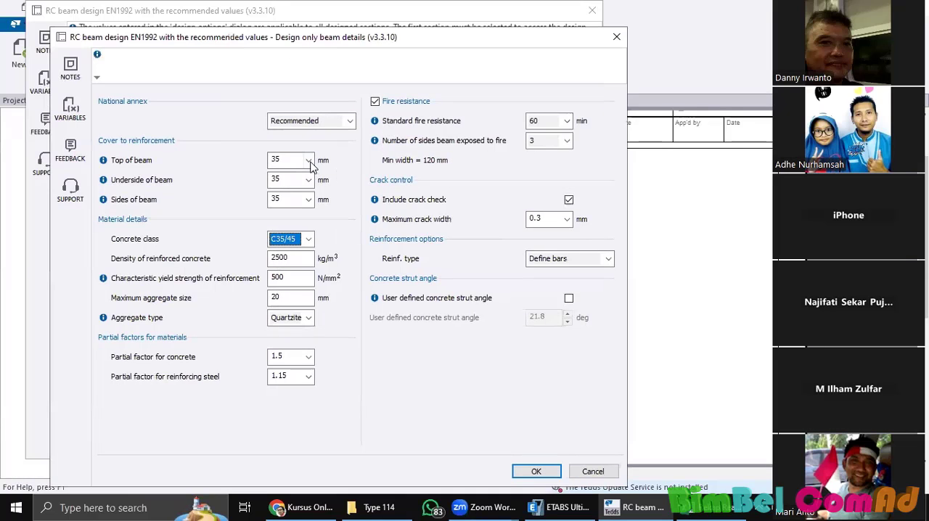
pyautogui.click(310, 181)
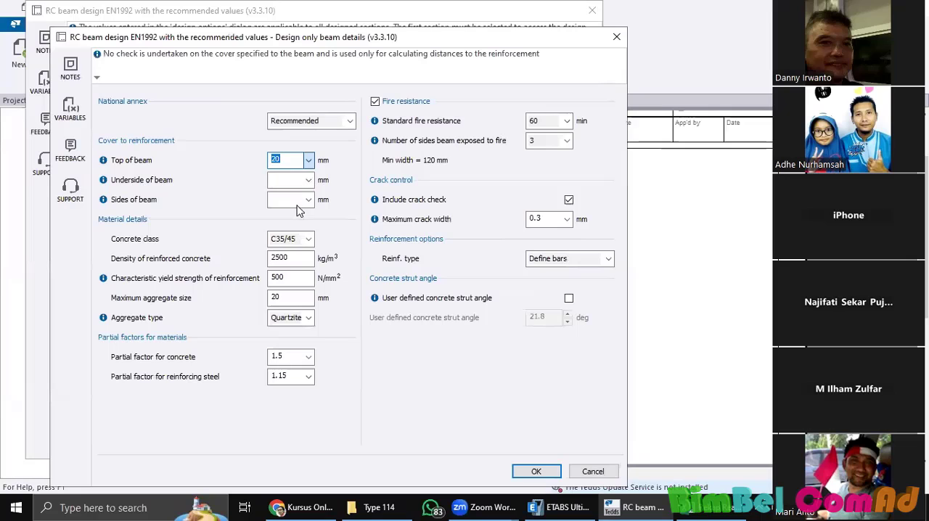
pyautogui.click(298, 204)
pyautogui.click(308, 204)
pyautogui.click(300, 218)
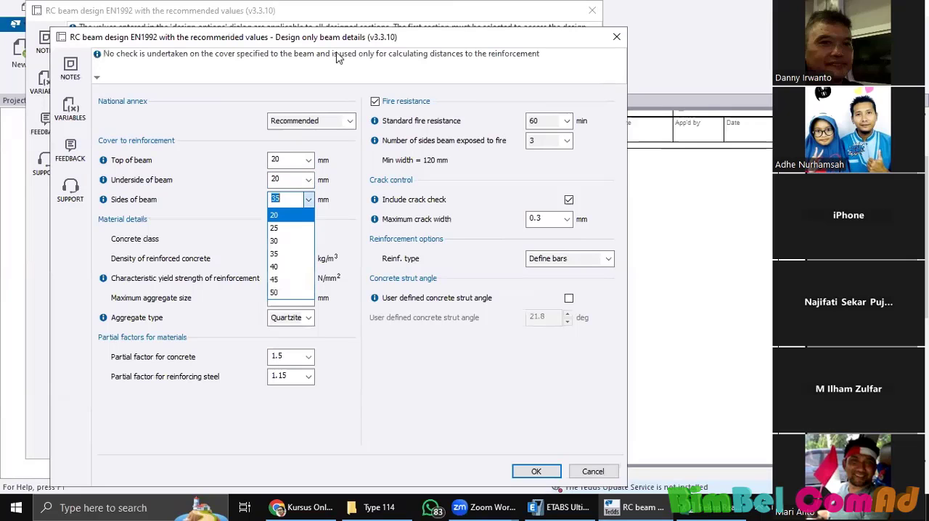
pyautogui.moveTo(342, 44); pyautogui.dragTo(297, 44)
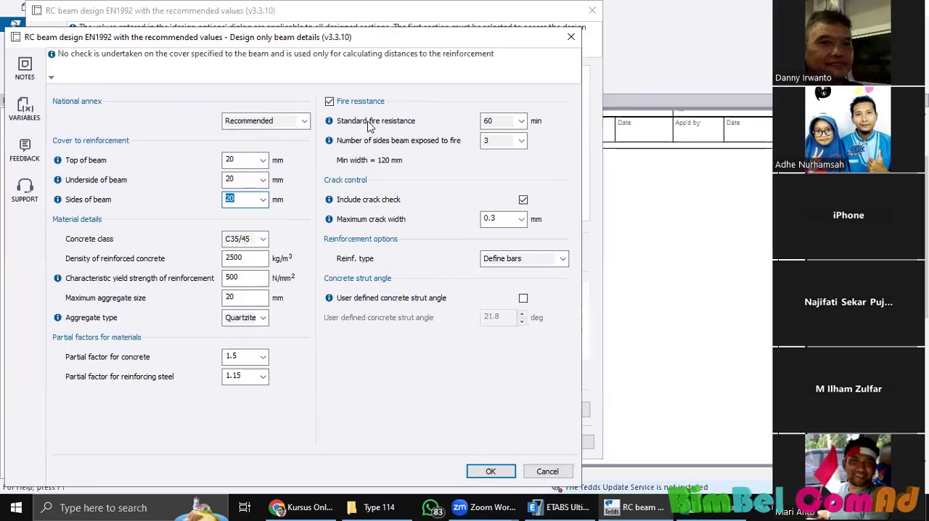
# Step: Turn off the fire resistance check and set the concrete class to C20/25
pyautogui.click(330, 103)
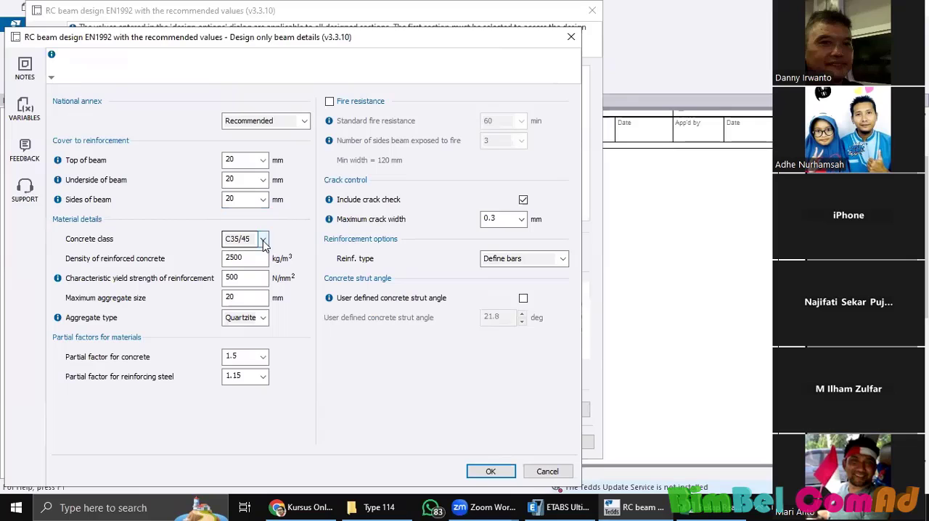
pyautogui.click(255, 238)
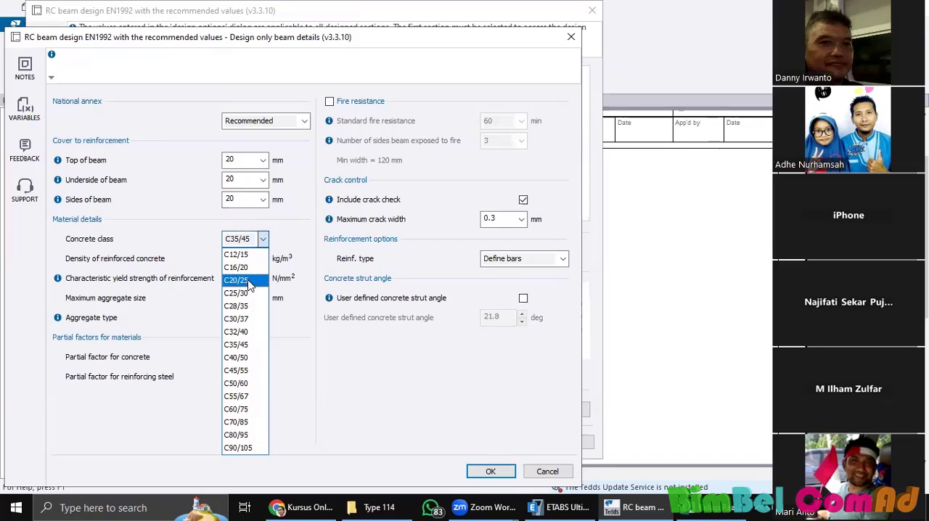
pyautogui.click(249, 281)
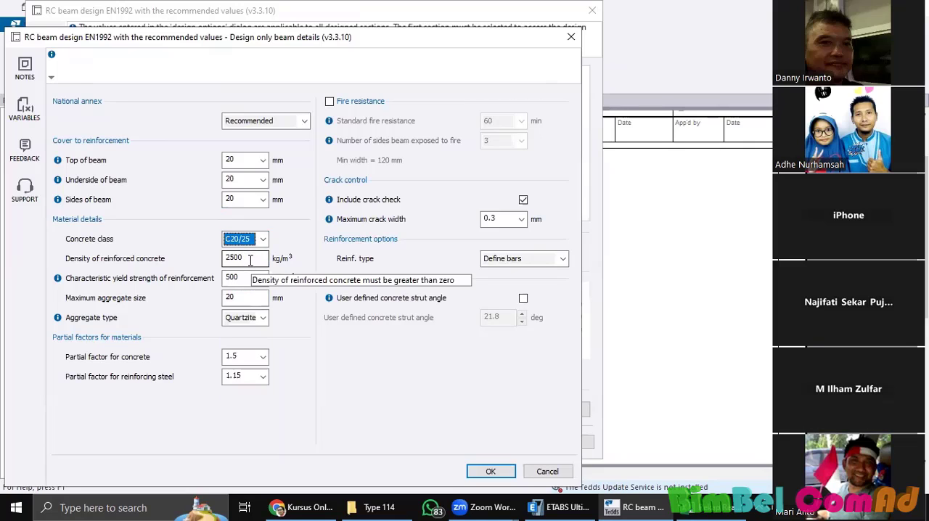
# Step: Set the density of reinforced concrete to 2400 kg/m³ and choose the Singapore national annex
pyautogui.press('Tab')
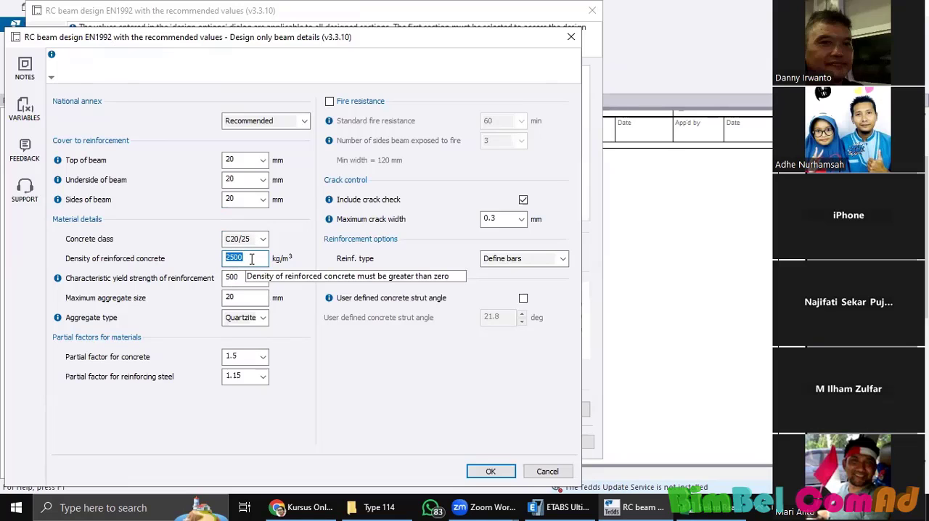
pyautogui.write('240')
pyautogui.click(258, 276)
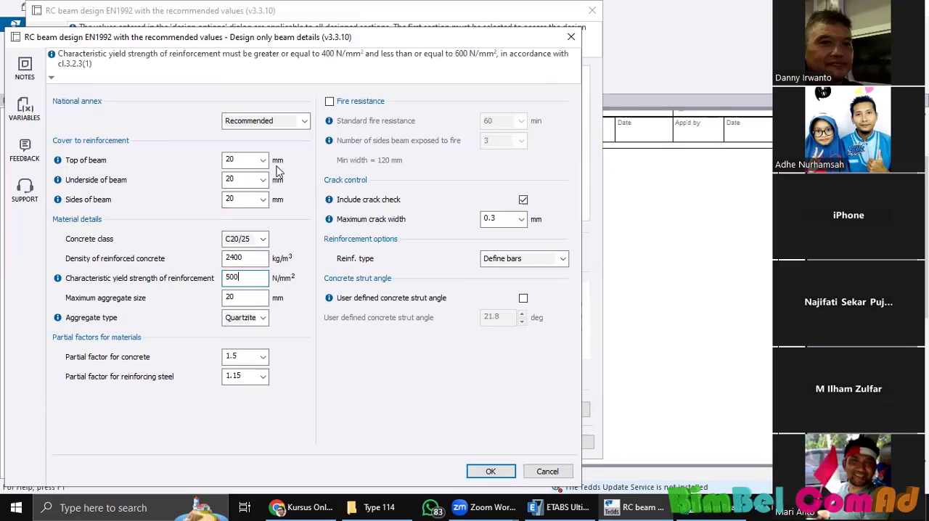
pyautogui.click(304, 121)
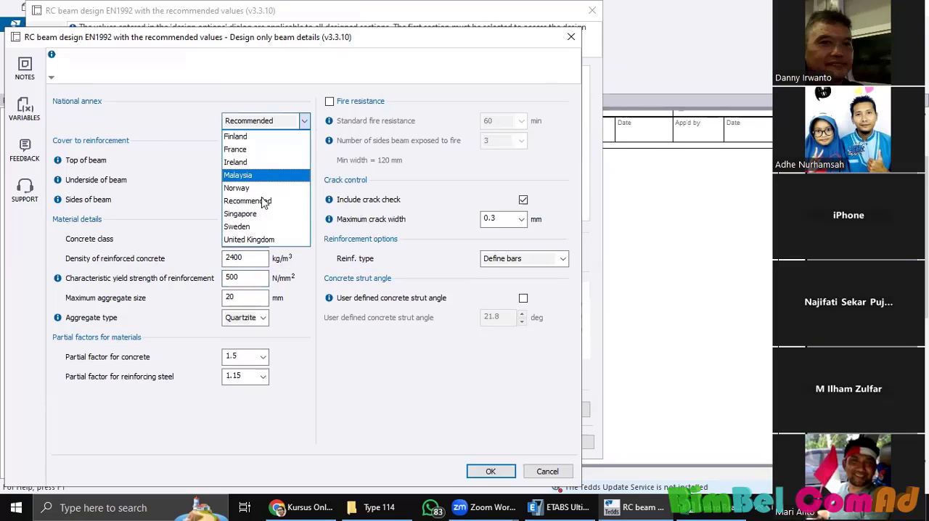
pyautogui.click(253, 213)
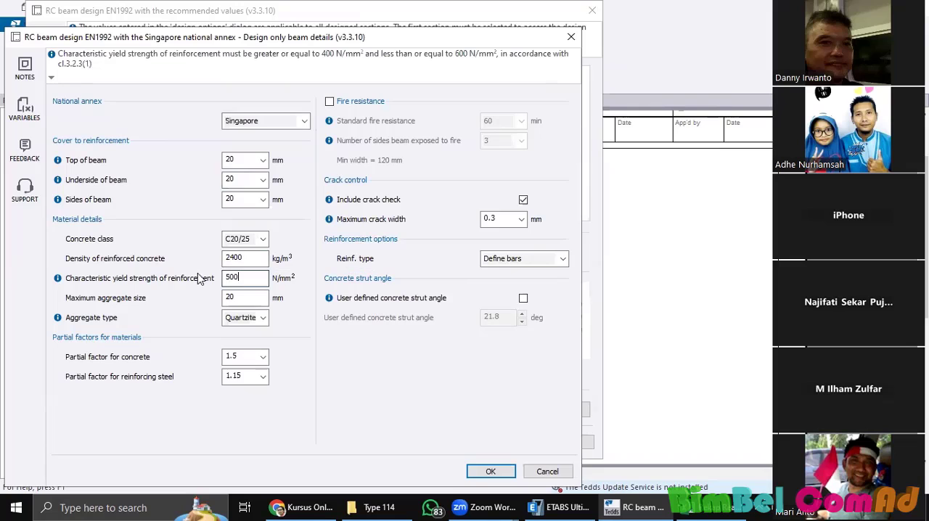
# Step: Set the characteristic yield strength of reinforcement to 400 N/mm² and the maximum aggregate size to 20 mm
pyautogui.moveTo(247, 277); pyautogui.dragTo(198, 274)
pyautogui.write('400')
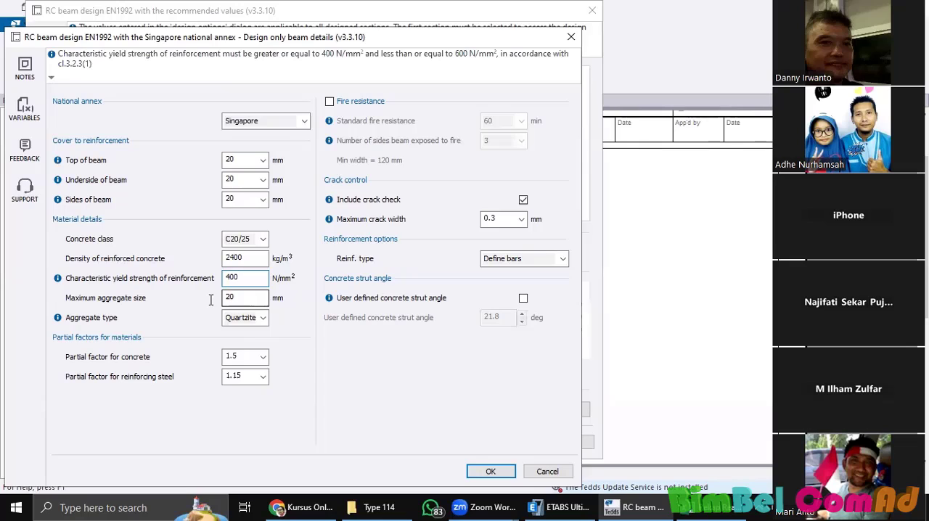
pyautogui.press('Tab')
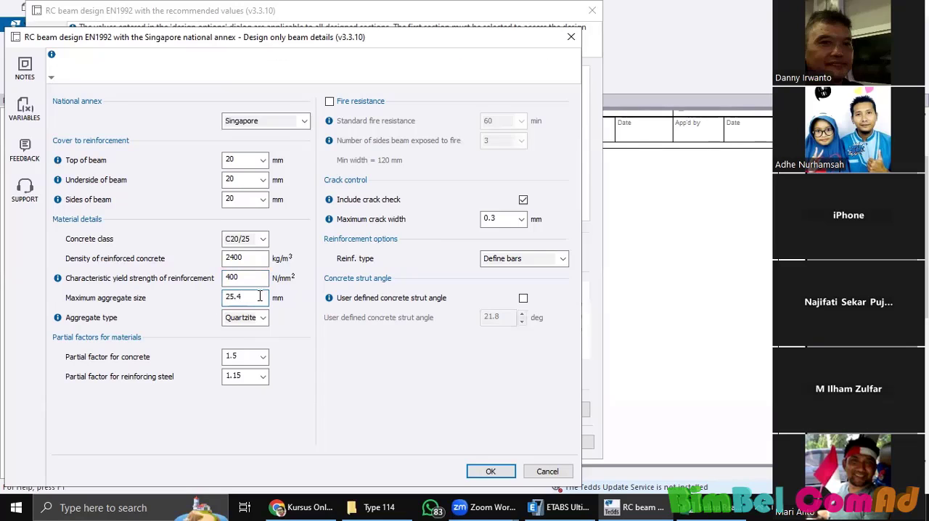
pyautogui.doubleClick(220, 299)
pyautogui.write('20')
# Step: Set the material partial factors to 1.2 for concrete and 1 for reinforcing steel
pyautogui.click(263, 356)
pyautogui.click(258, 373)
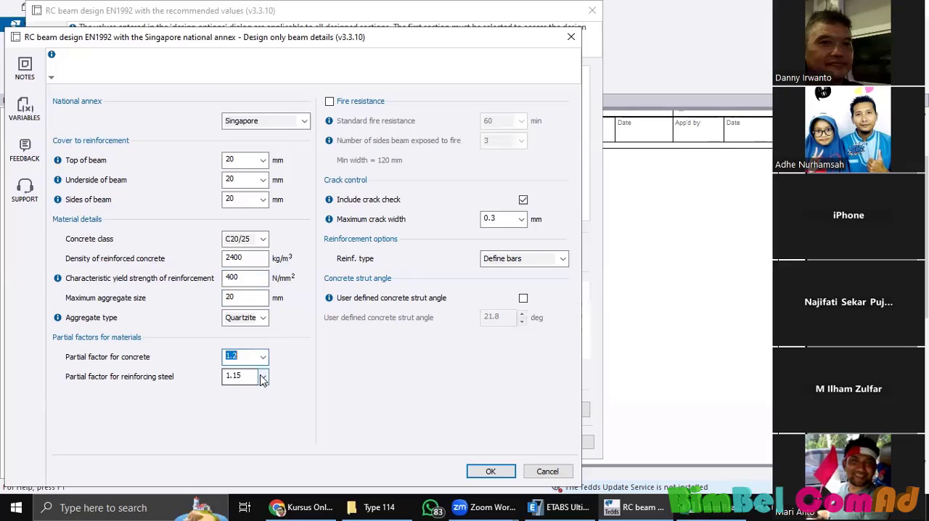
pyautogui.click(261, 376)
pyautogui.click(263, 392)
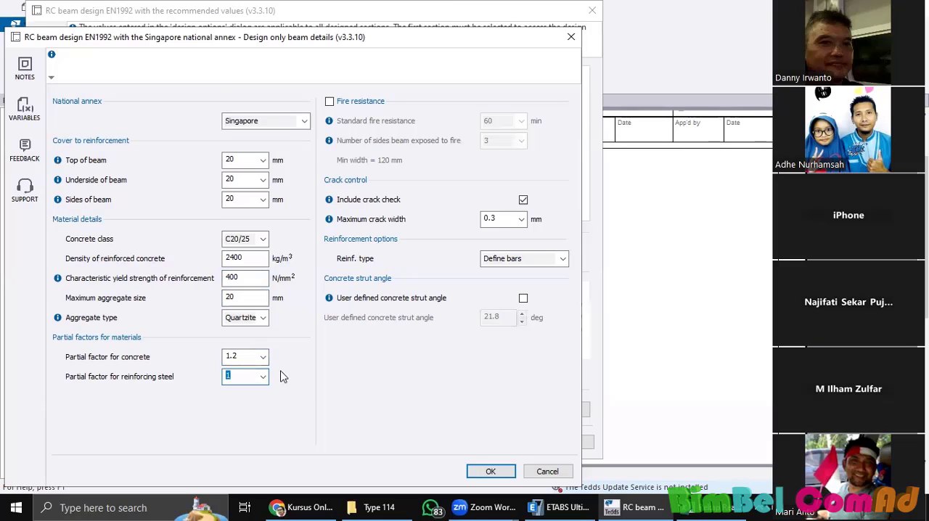
# Step: Keep the maximum crack width at 0.3 mm and the reinforcement type as Define bars, and accept the design options
pyautogui.click(521, 218)
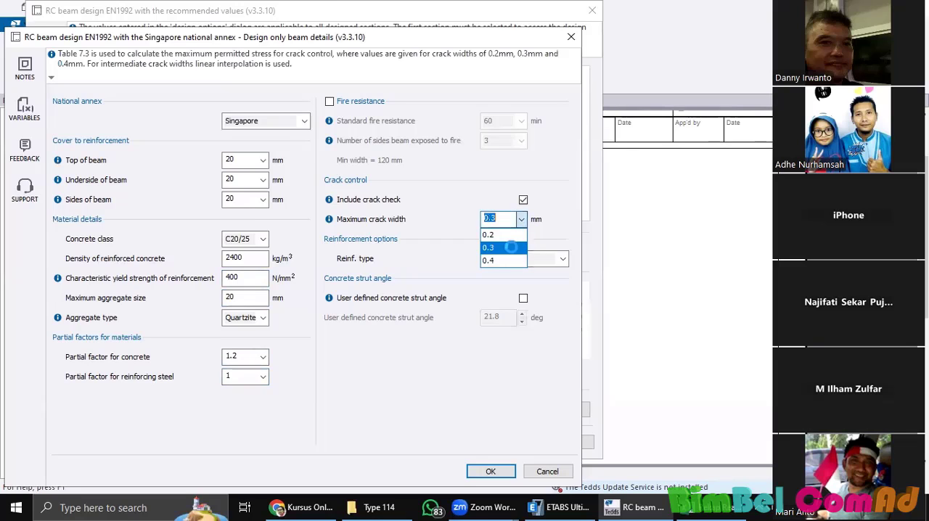
pyautogui.click(485, 217)
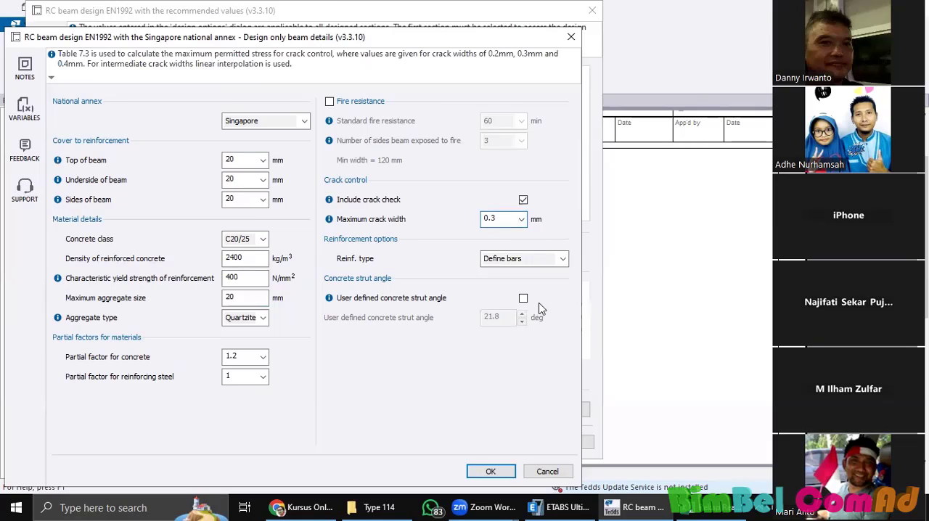
pyautogui.click(545, 261)
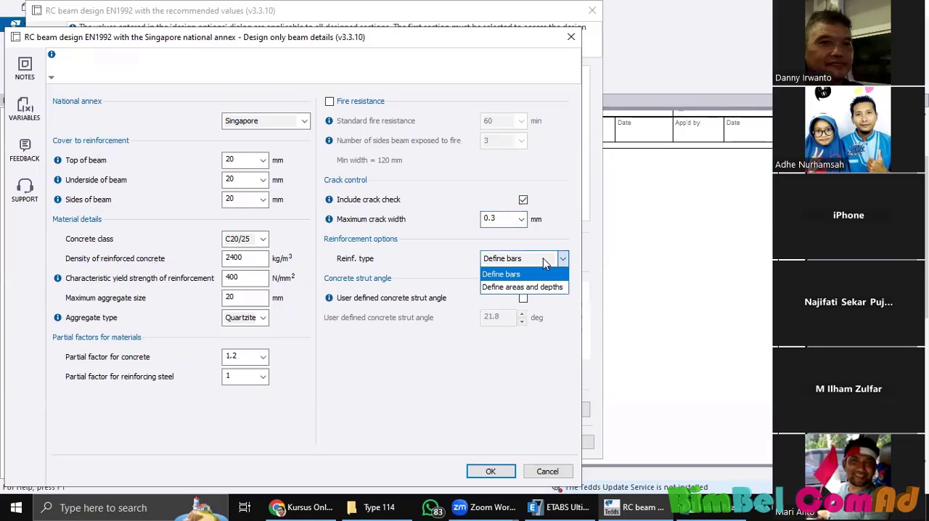
pyautogui.click(468, 260)
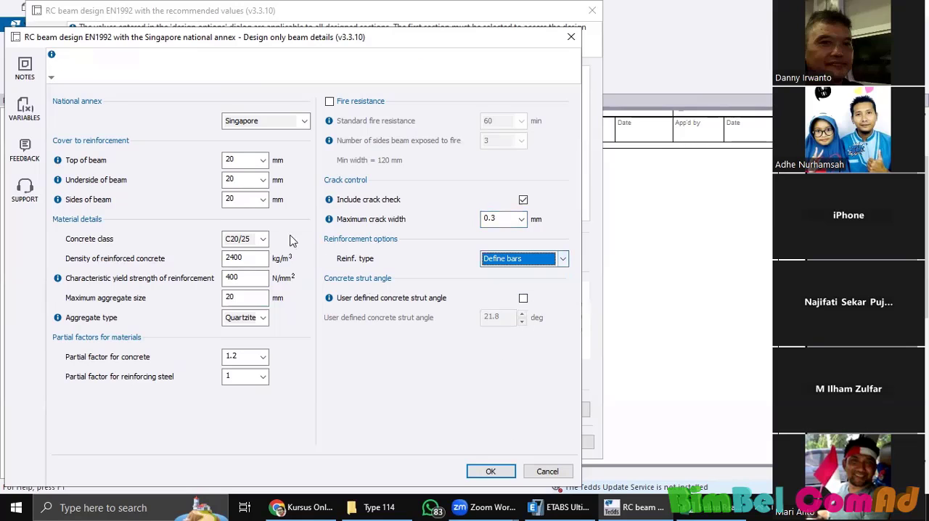
pyautogui.click(491, 472)
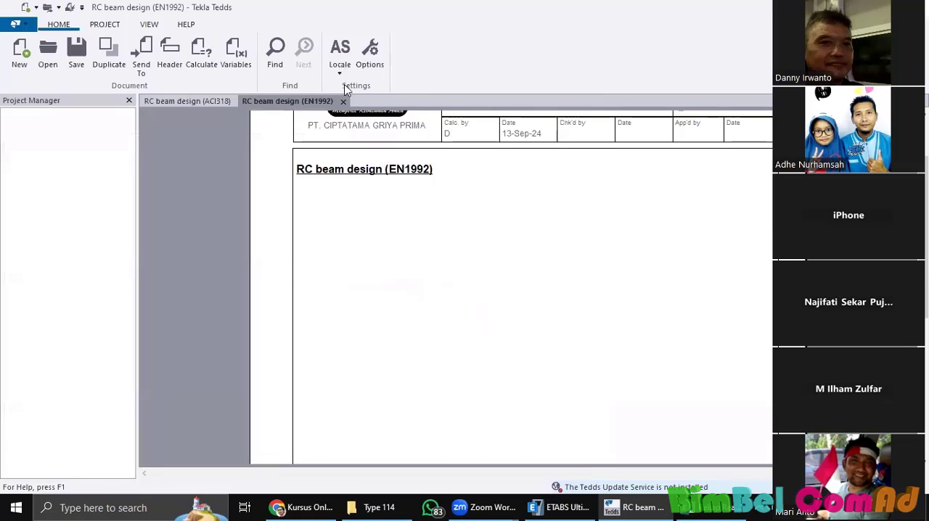
# Step: Change the locale from Asia to USA
pyautogui.click(339, 58)
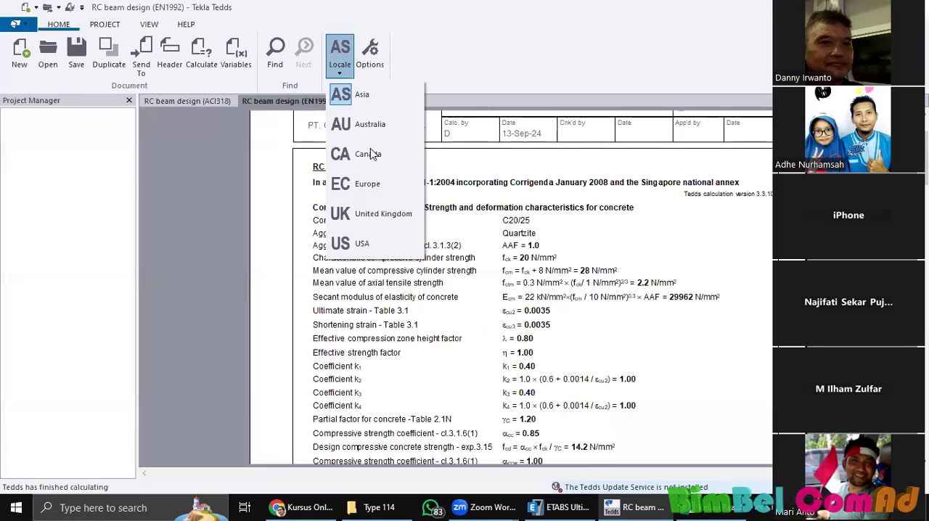
pyautogui.click(335, 77)
pyautogui.click(336, 77)
pyautogui.click(370, 243)
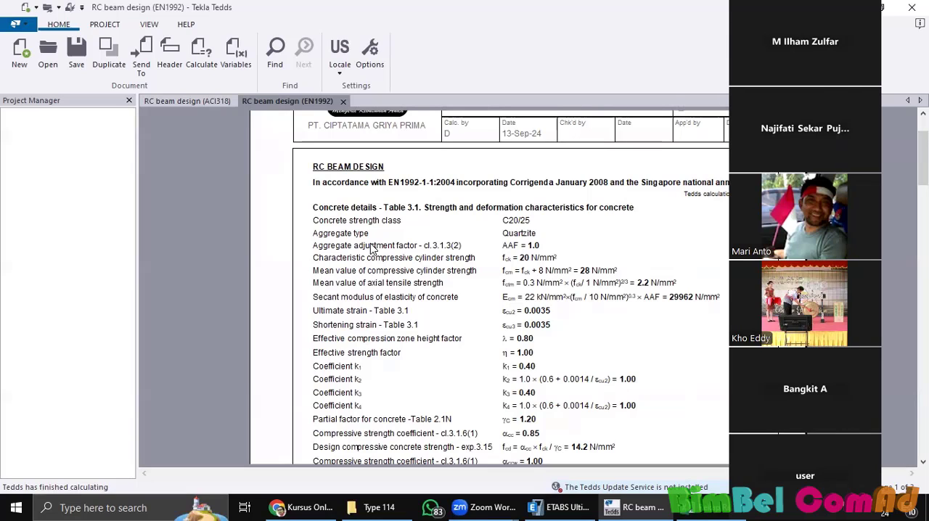
# Step: Return to the ACI318 beam document, look over its report, and reopen its calculation to inspect the section preview
pyautogui.click(185, 102)
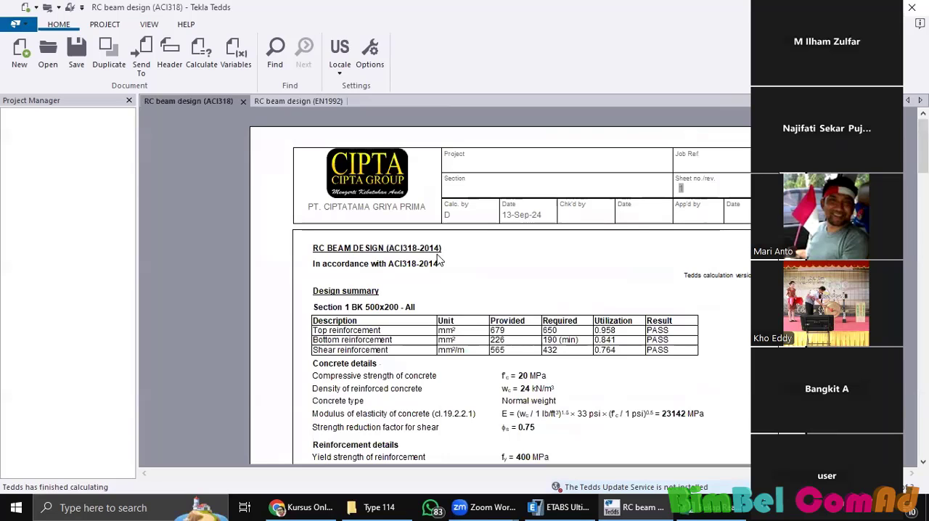
pyautogui.scroll(-5, 438, 262)
pyautogui.scroll(3, 438, 261)
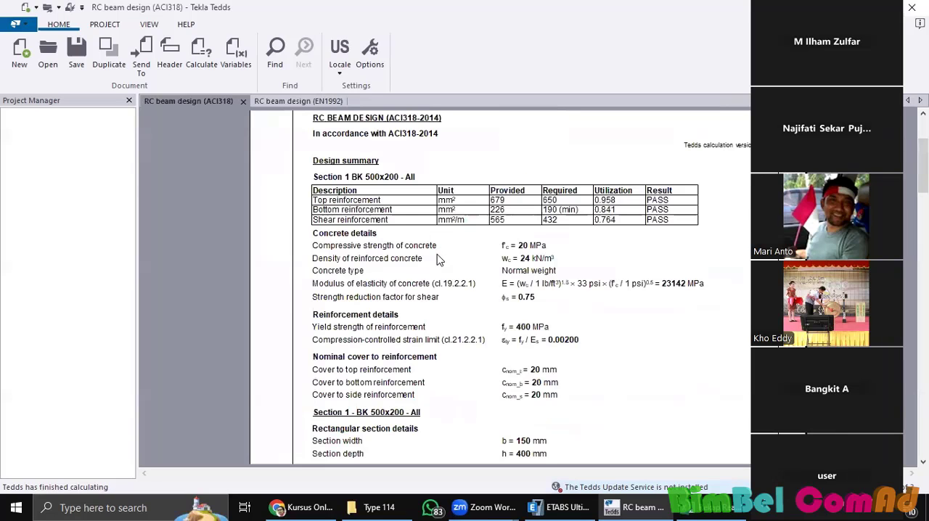
pyautogui.scroll(-4, 438, 260)
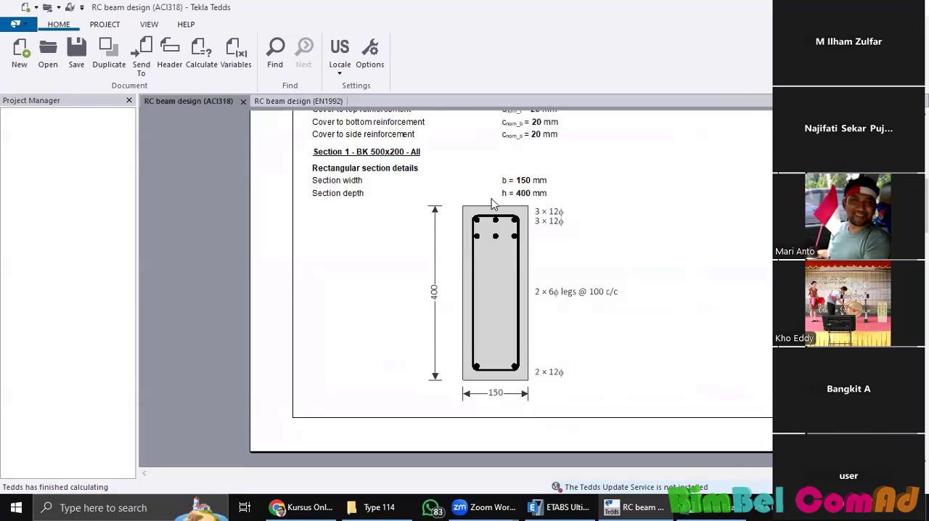
pyautogui.click(198, 58)
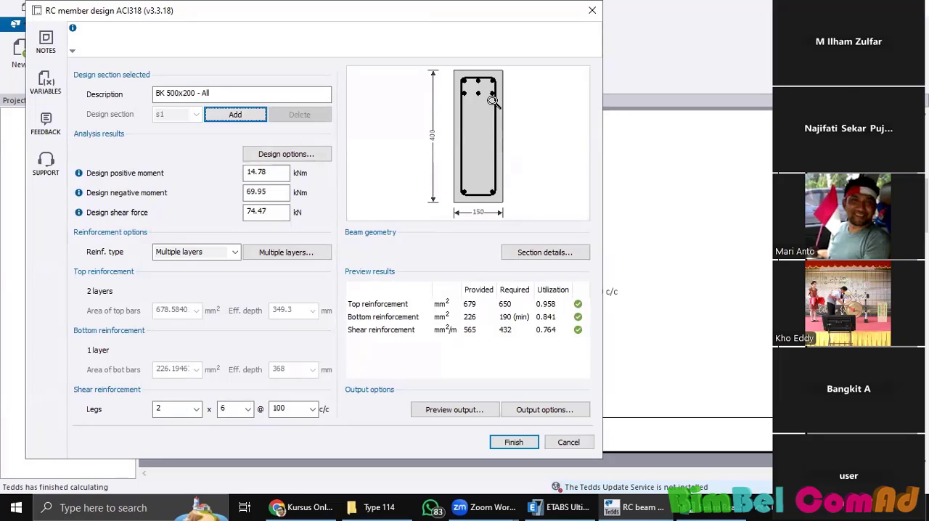
pyautogui.moveTo(477, 78); pyautogui.dragTo(491, 213)
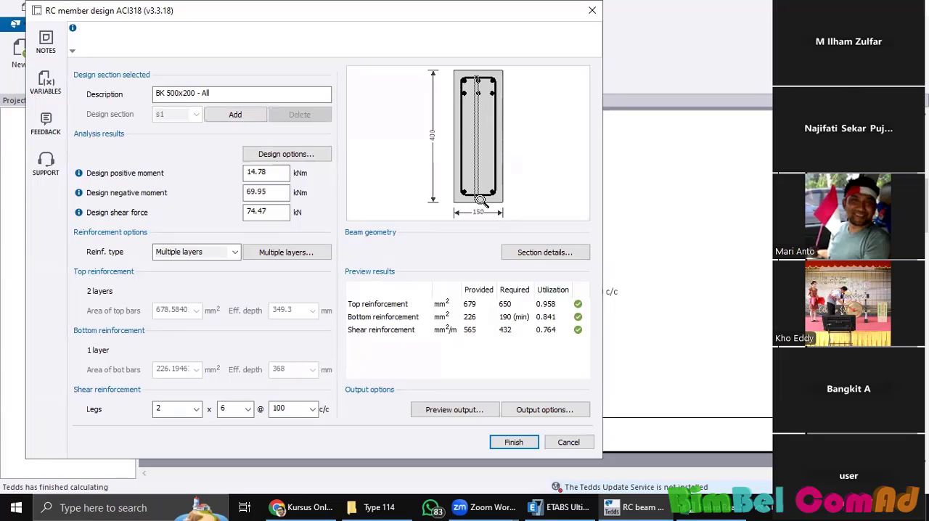
# Step: Try 3 and 4 shear reinforcement legs for beam BK 500x200, and set the number back to 2
pyautogui.click(198, 409)
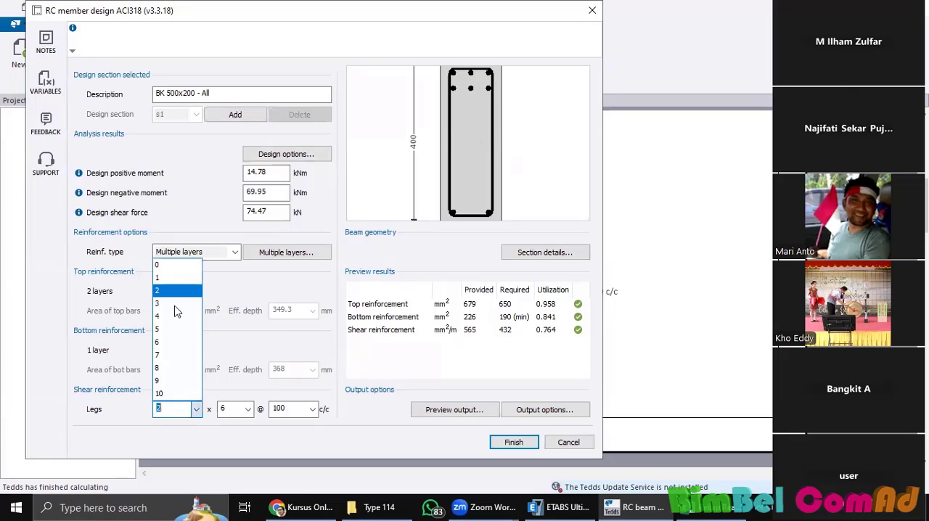
pyautogui.click(176, 303)
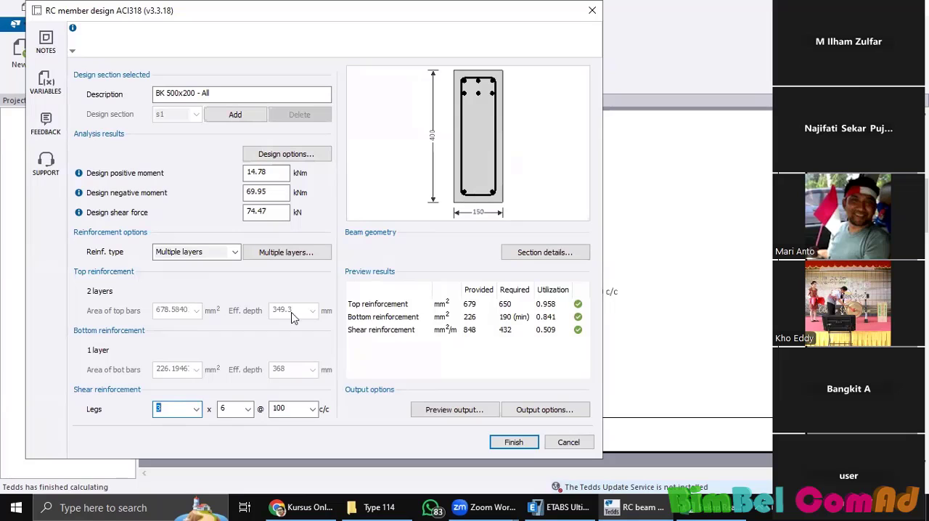
pyautogui.click(198, 411)
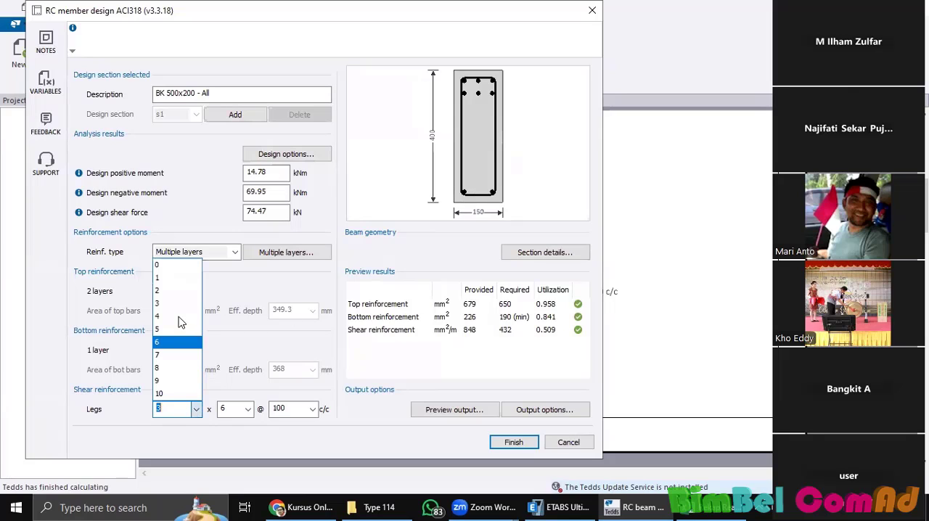
pyautogui.click(180, 318)
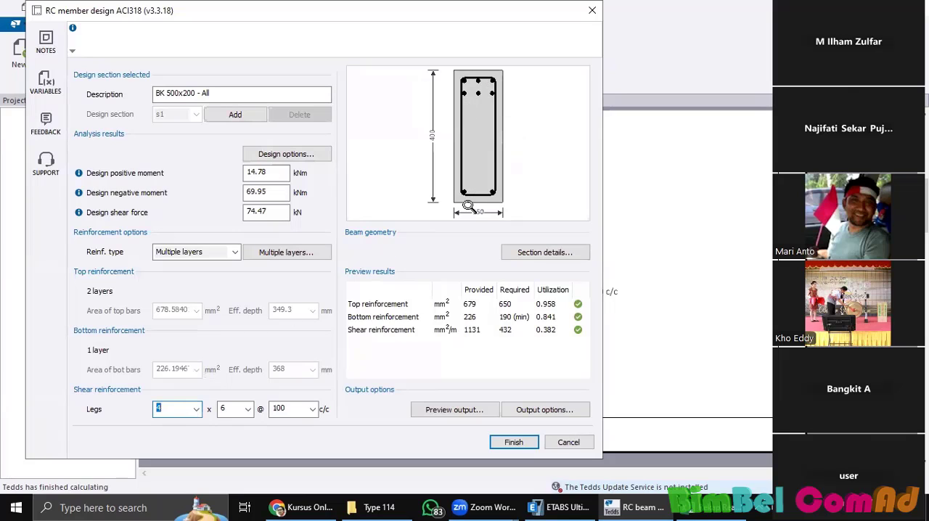
pyautogui.click(195, 410)
pyautogui.click(175, 291)
# Step: Add a third top reinforcement layer of two 8 mm bars with a clear spacing of 120 mm
pyautogui.click(299, 252)
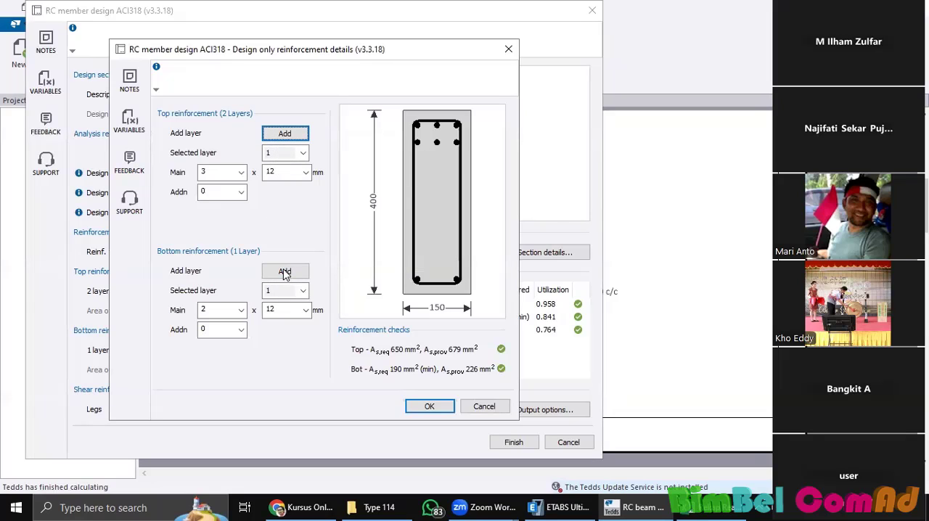
pyautogui.click(285, 133)
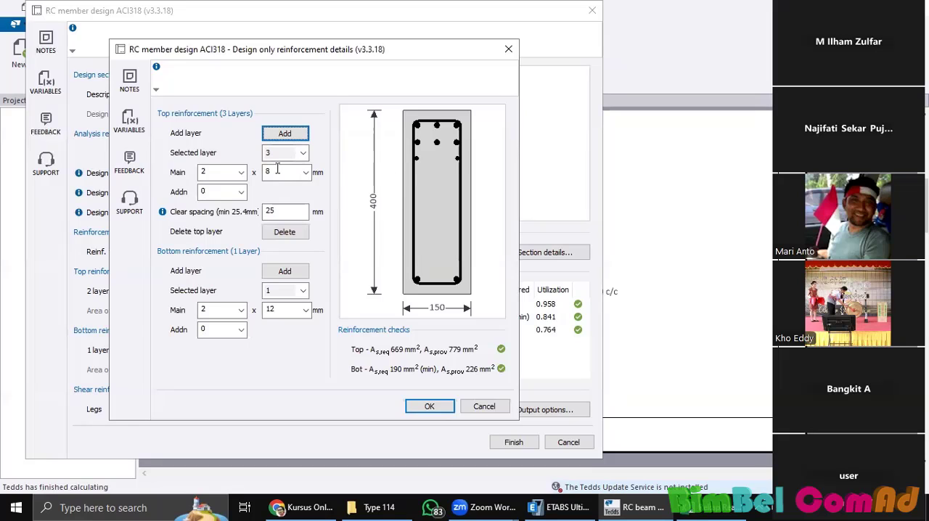
pyautogui.click(283, 212)
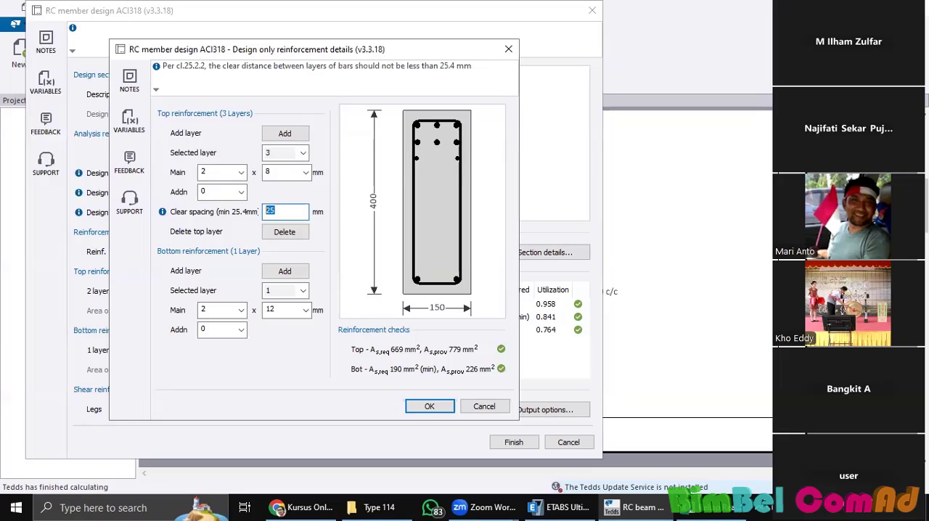
pyautogui.click(217, 191)
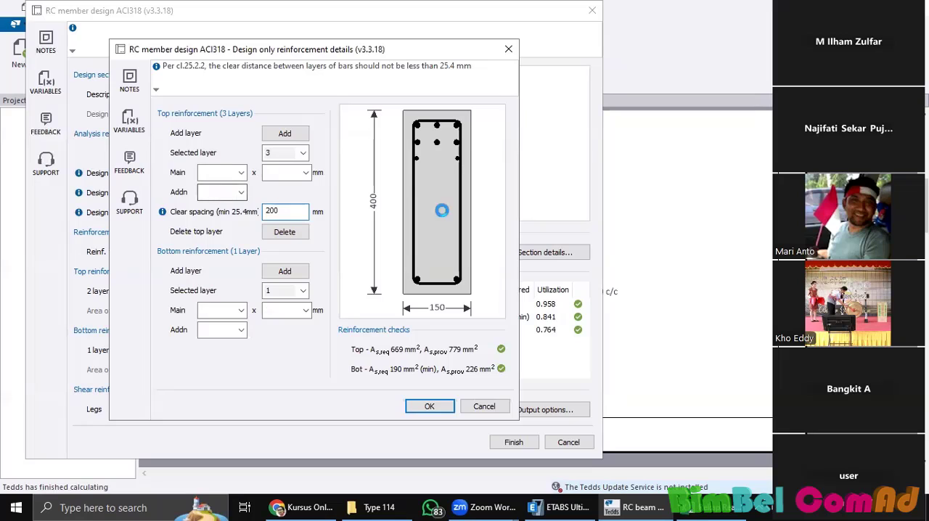
pyautogui.doubleClick(287, 209)
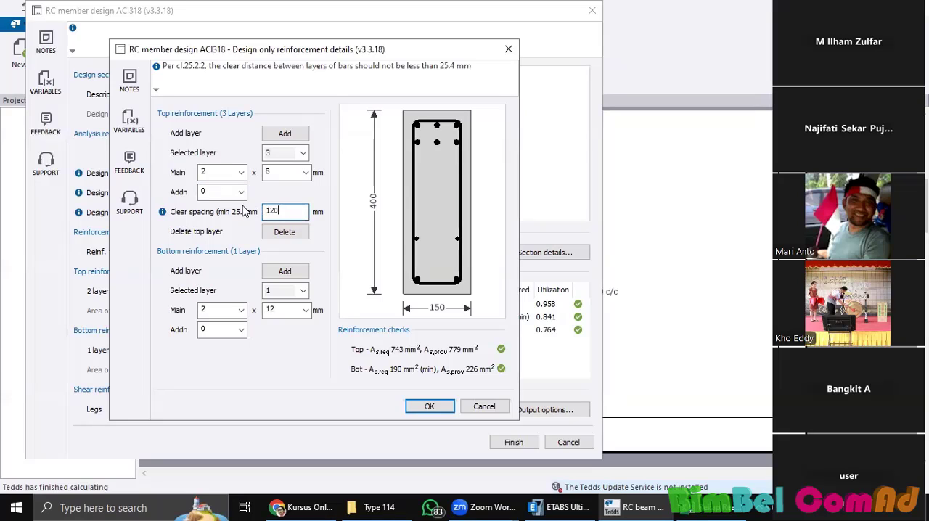
pyautogui.click(286, 173)
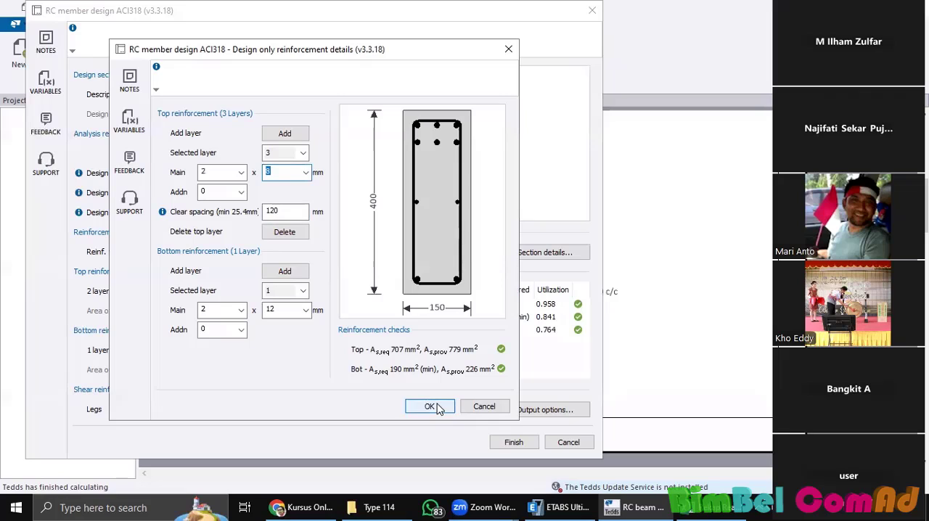
pyautogui.click(268, 172)
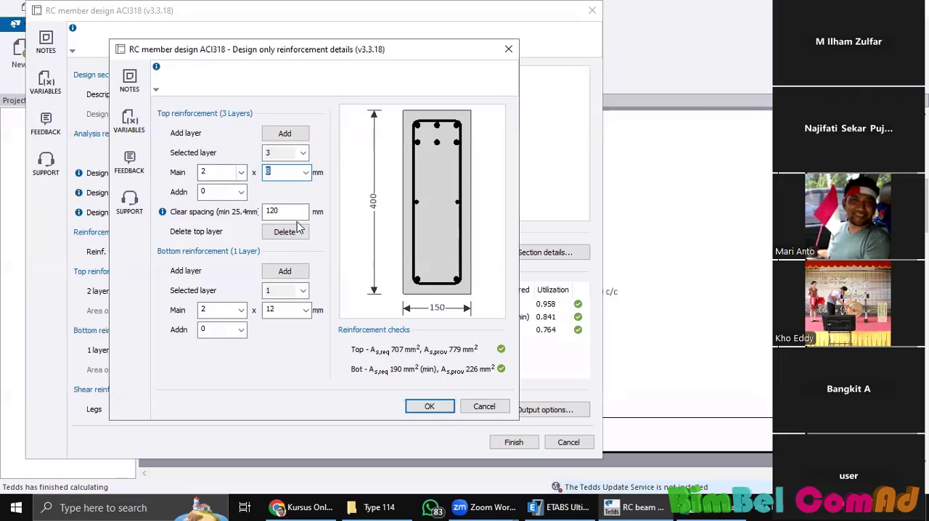
# Step: Reduce the second top layer to 2 main bars, deleting the third layer for the edit and adding it back
pyautogui.click(288, 232)
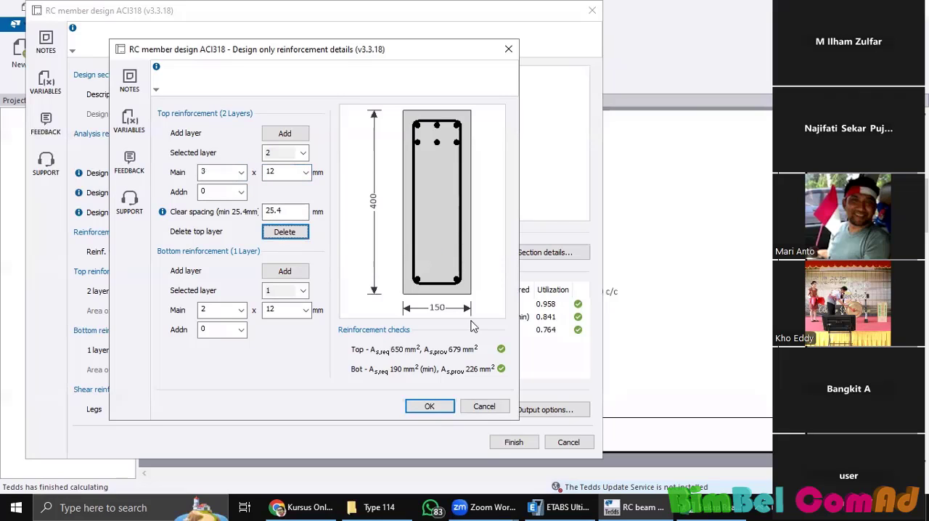
pyautogui.click(303, 158)
pyautogui.click(304, 160)
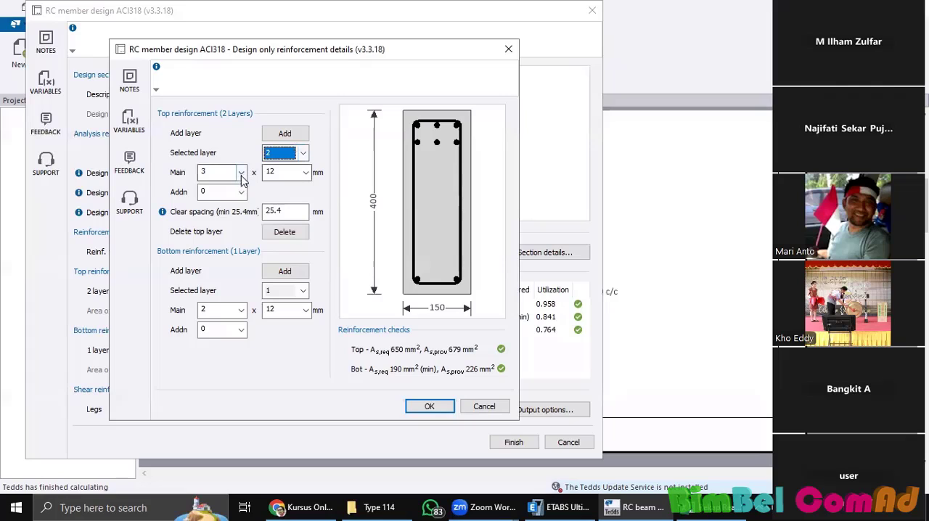
pyautogui.click(241, 172)
pyautogui.click(231, 214)
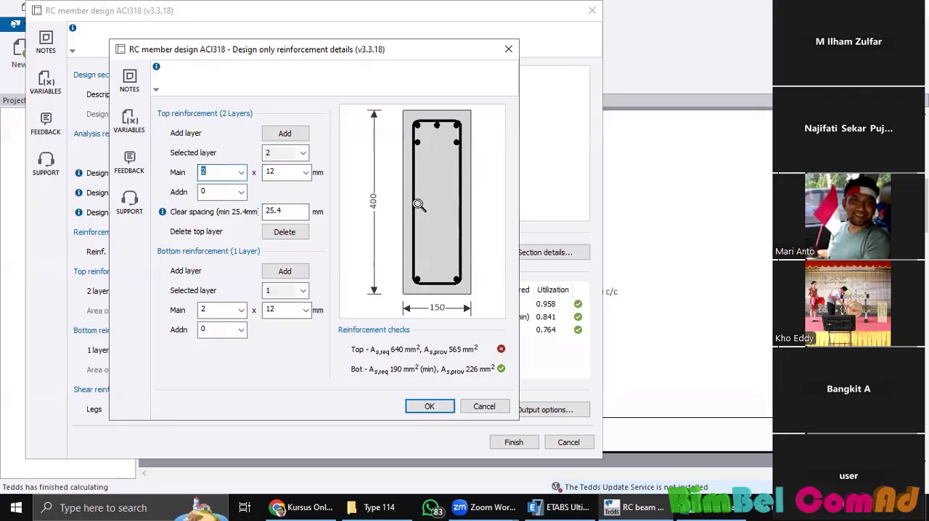
pyautogui.click(274, 133)
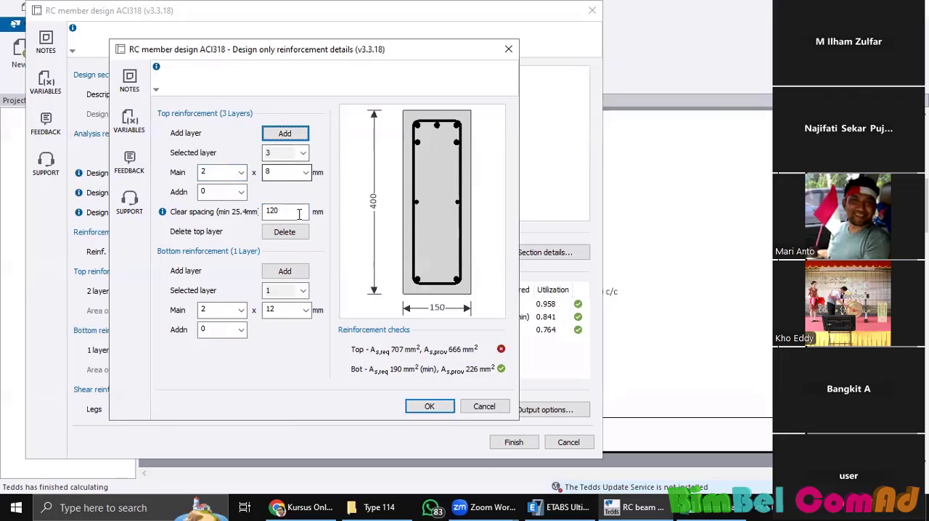
# Step: Try a clear spacing of 30 mm for the third top layer, and set it back to 120 mm
pyautogui.moveTo(297, 212); pyautogui.dragTo(220, 197)
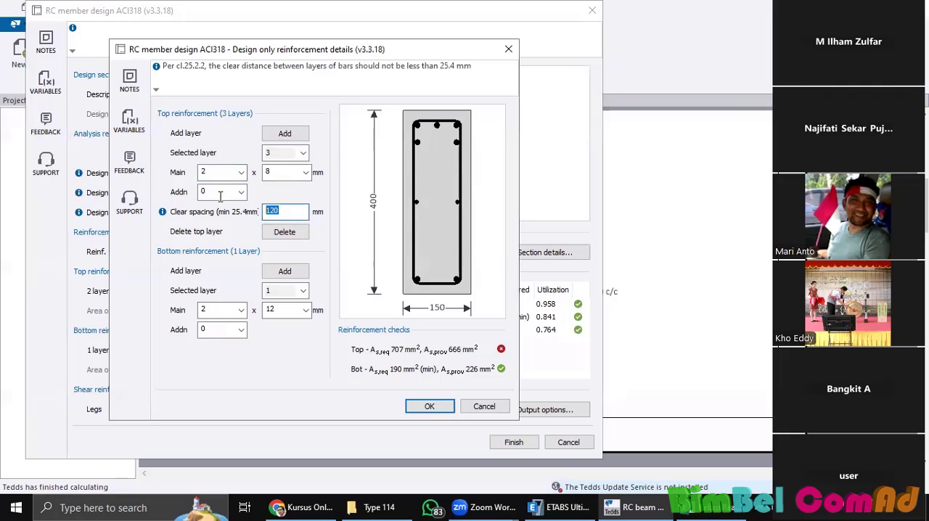
pyautogui.click(213, 194)
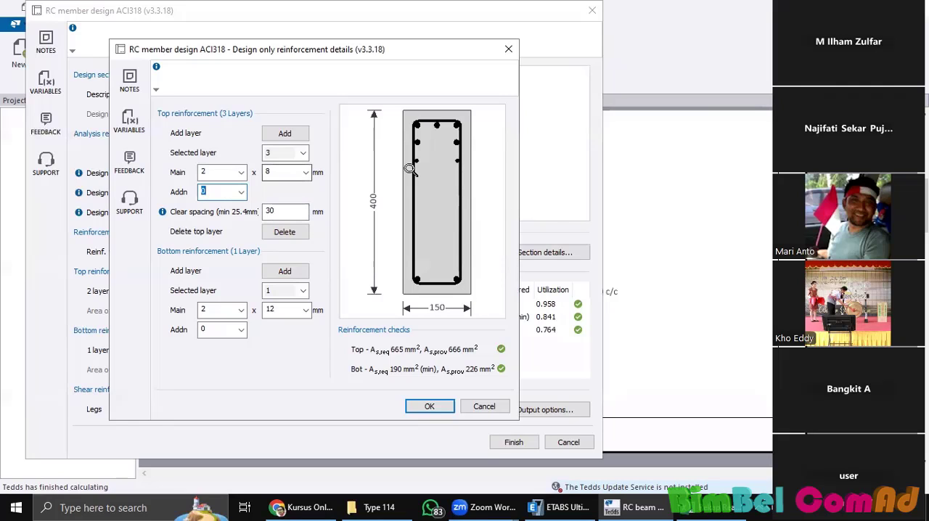
pyautogui.press('Tab')
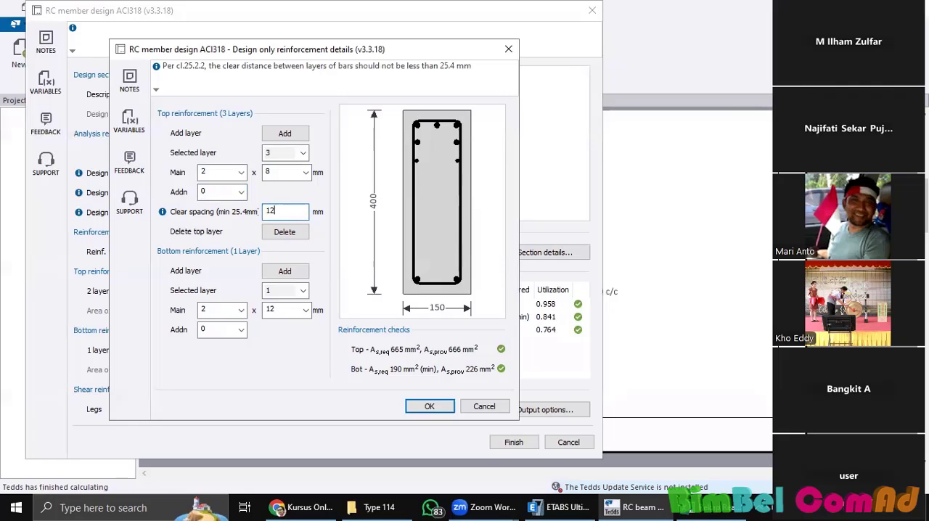
pyautogui.write('120')
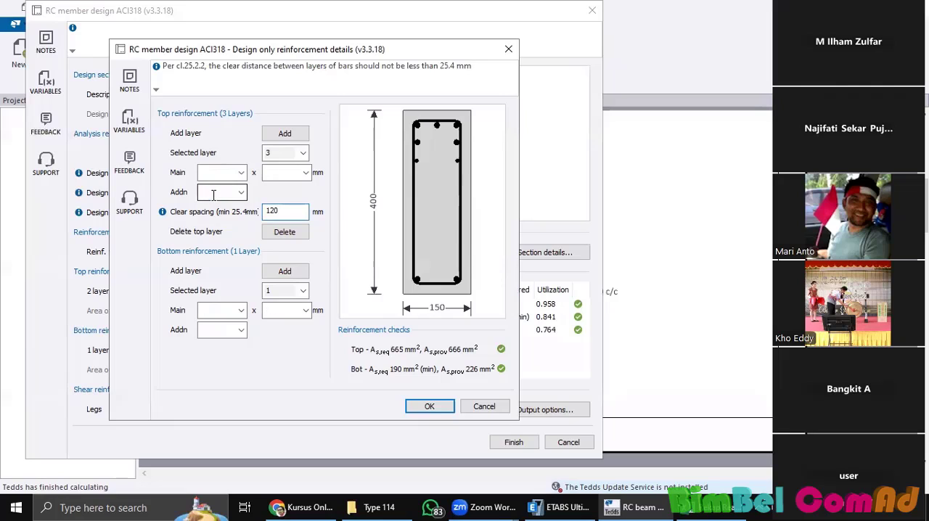
pyautogui.click(209, 192)
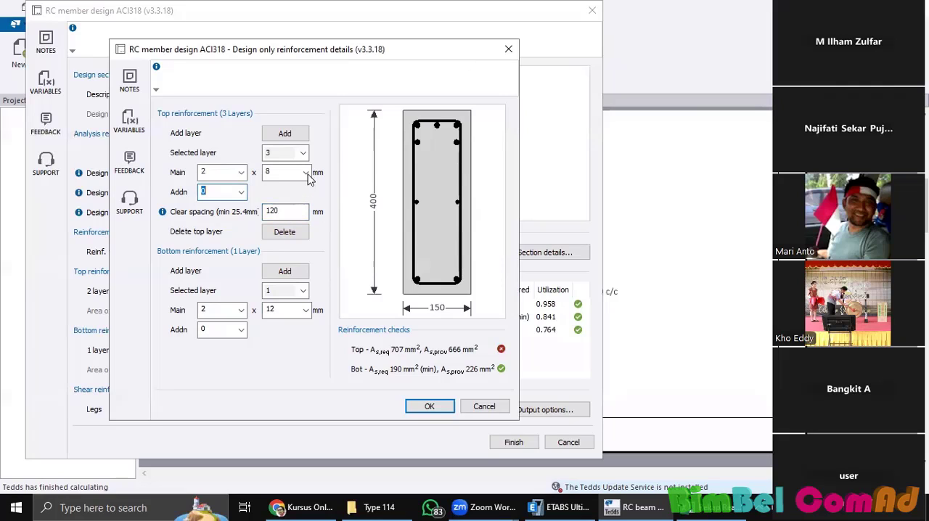
# Step: Try 10, 12 and 16 mm main bars in the third top layer, and set the diameter back to 10 mm
pyautogui.click(305, 184)
pyautogui.click(284, 209)
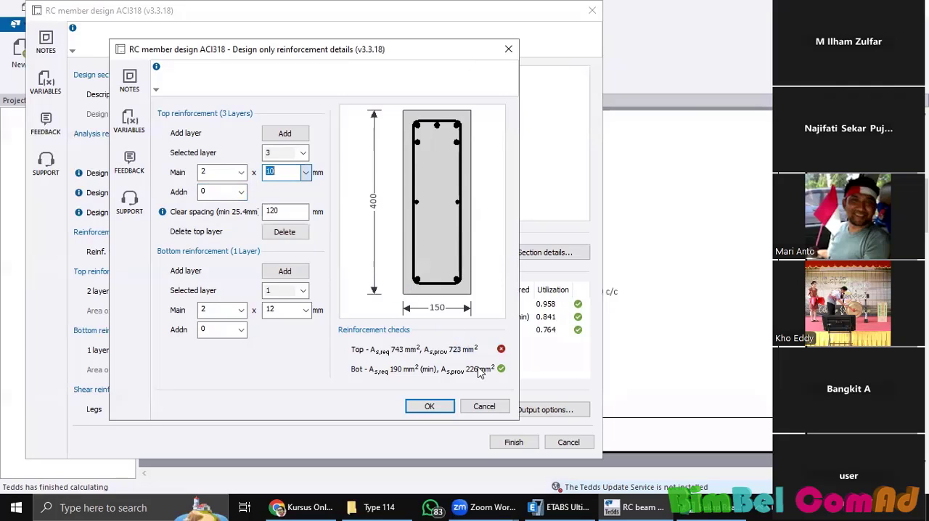
pyautogui.click(305, 172)
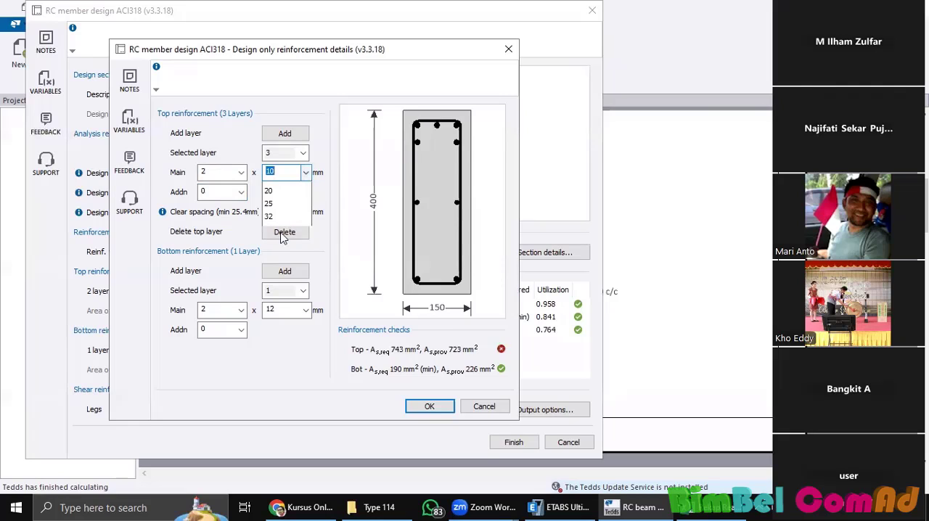
pyautogui.click(306, 174)
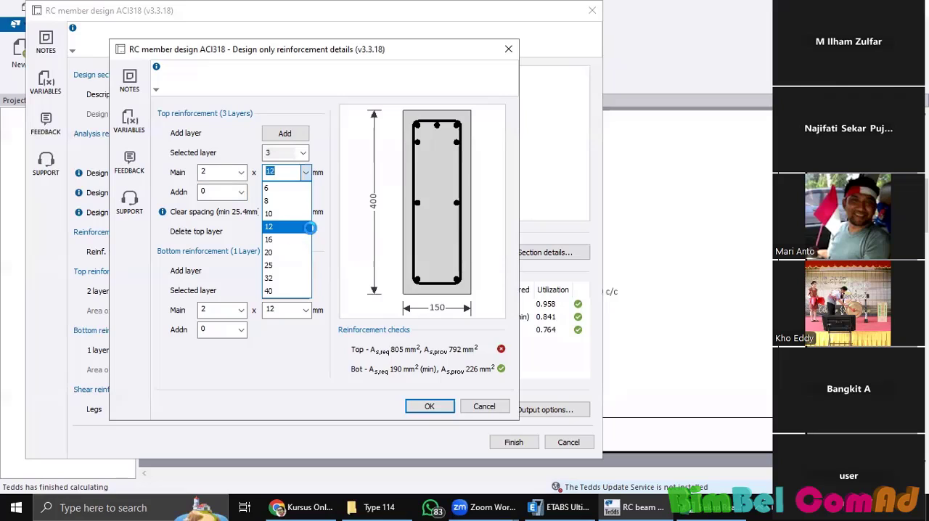
pyautogui.click(296, 233)
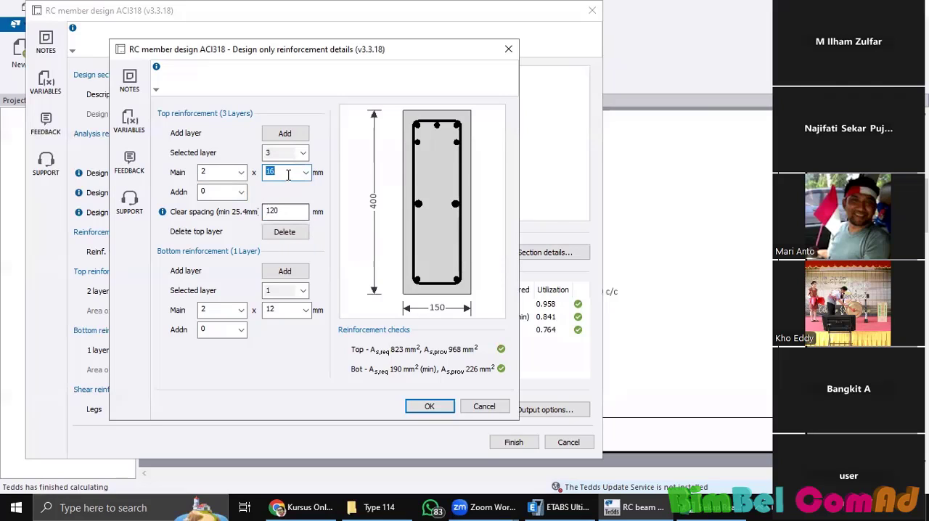
pyautogui.click(306, 172)
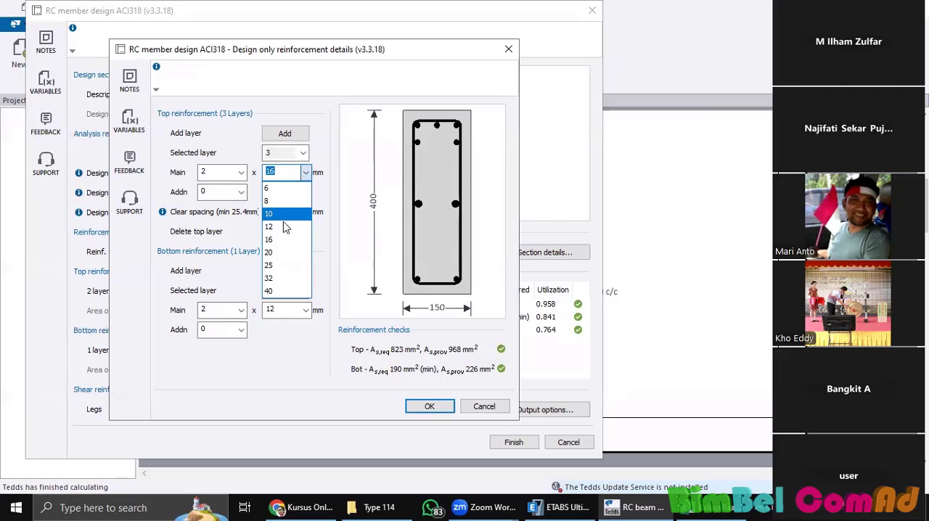
pyautogui.click(290, 215)
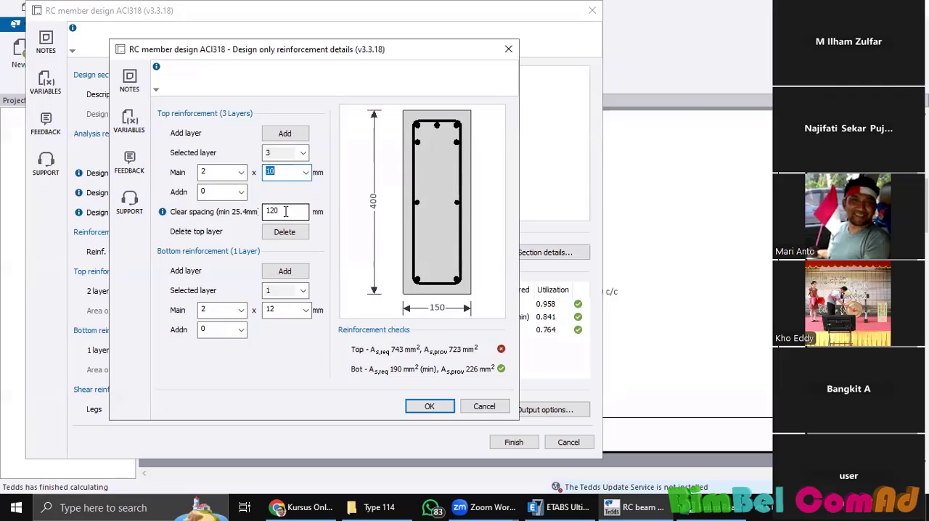
# Step: Set the third top layer's clear spacing to 80 mm and its main bar diameter to 8 mm
pyautogui.press('Tab')
pyautogui.write('80')
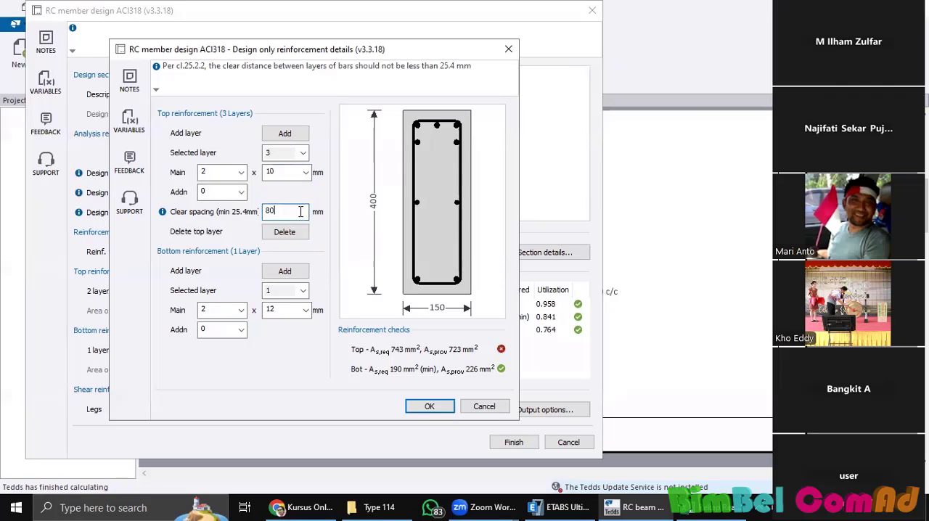
pyautogui.click(221, 332)
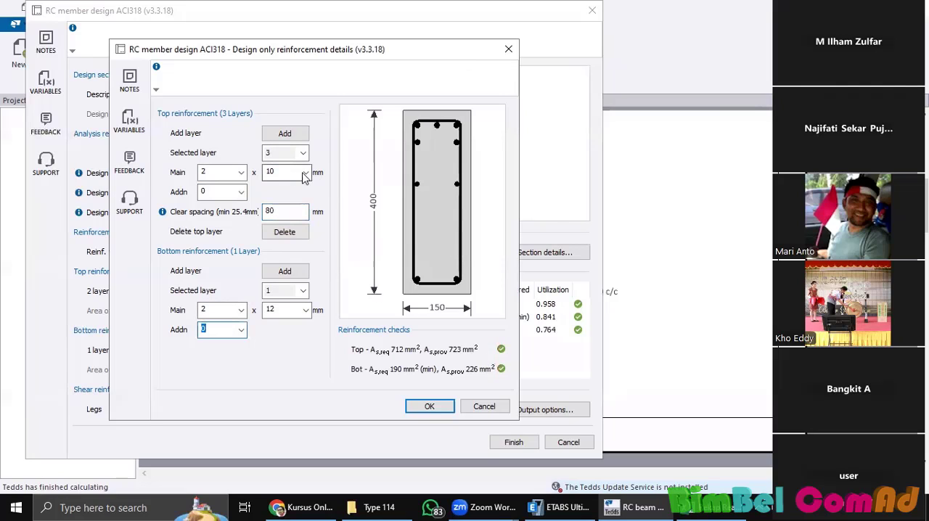
pyautogui.click(305, 175)
pyautogui.press('Up')
pyautogui.press('Return')
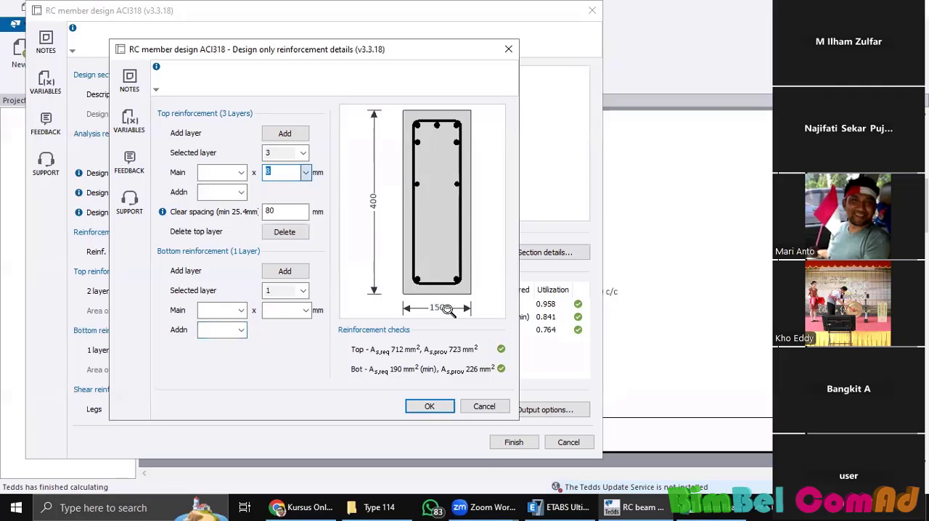
# Step: Try a second bottom reinforcement layer of two 8 mm bars, and delete it
pyautogui.click(283, 272)
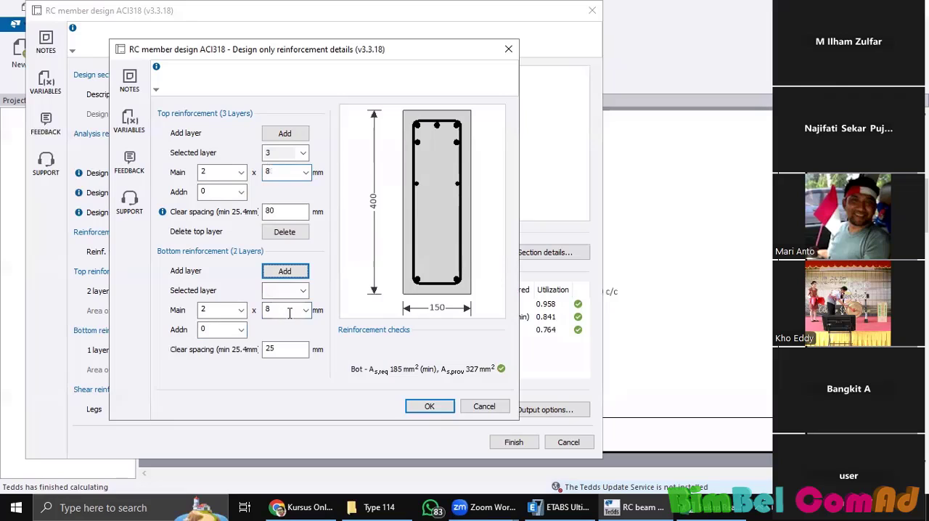
pyautogui.click(270, 346)
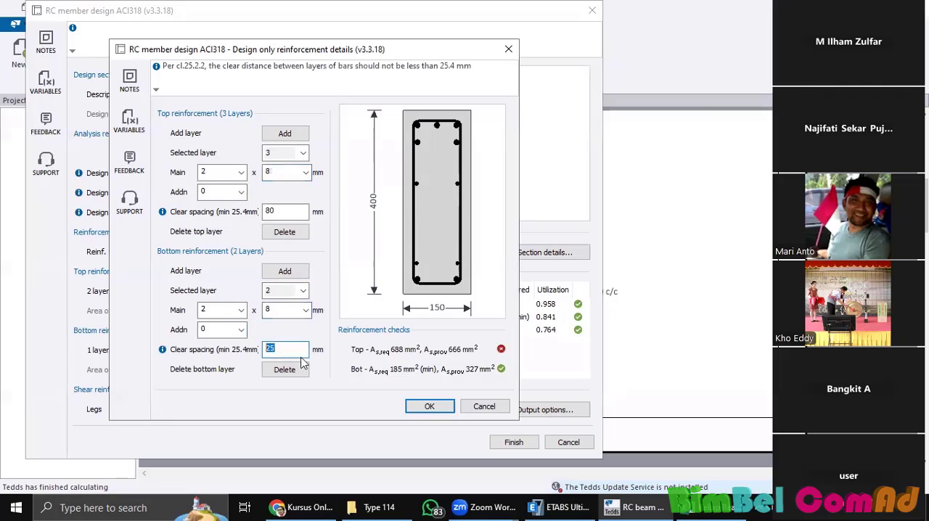
pyautogui.click(290, 371)
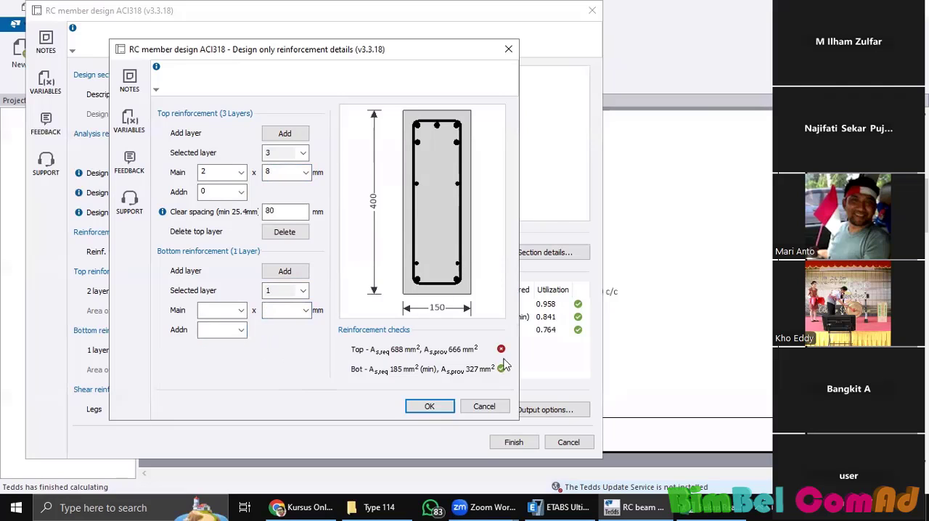
# Step: Add a fourth top reinforcement layer of two 8 mm bars with a clear spacing of 120 mm
pyautogui.click(289, 134)
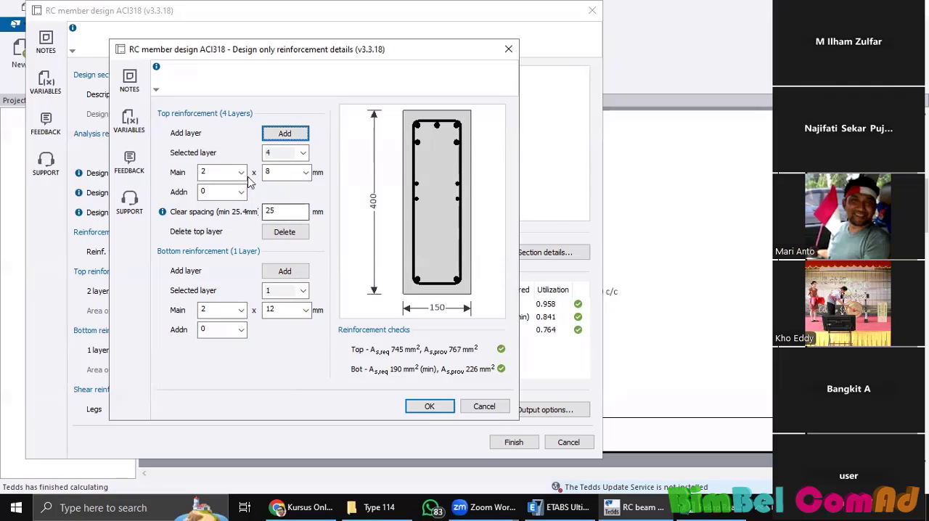
pyautogui.click(290, 211)
pyautogui.hotkey('ctrl', 'a')
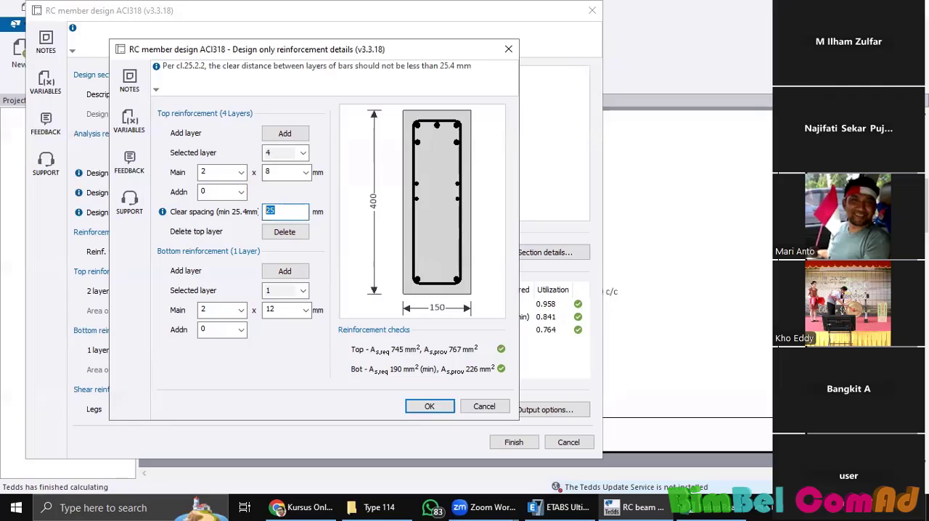
pyautogui.click(285, 290)
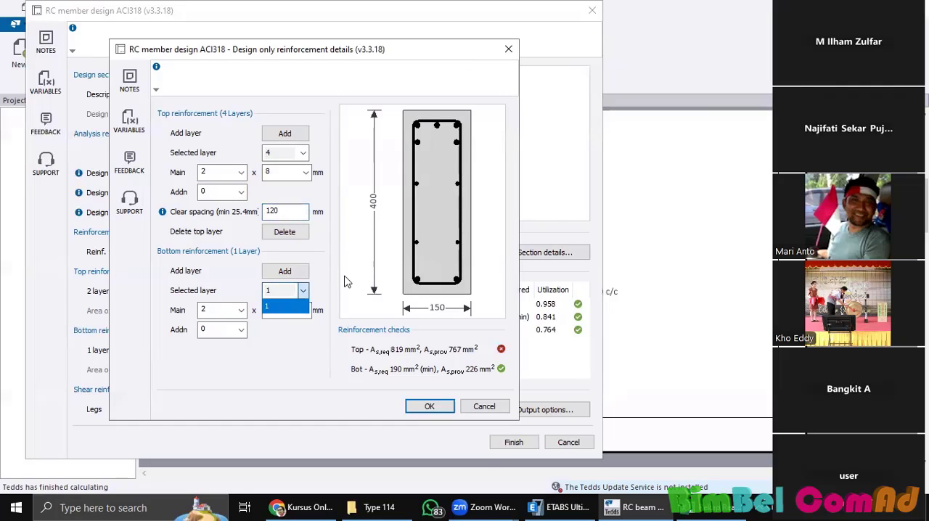
# Step: Try clear spacings of 50, 70 and 60 mm for the fourth top layer
pyautogui.click(290, 210)
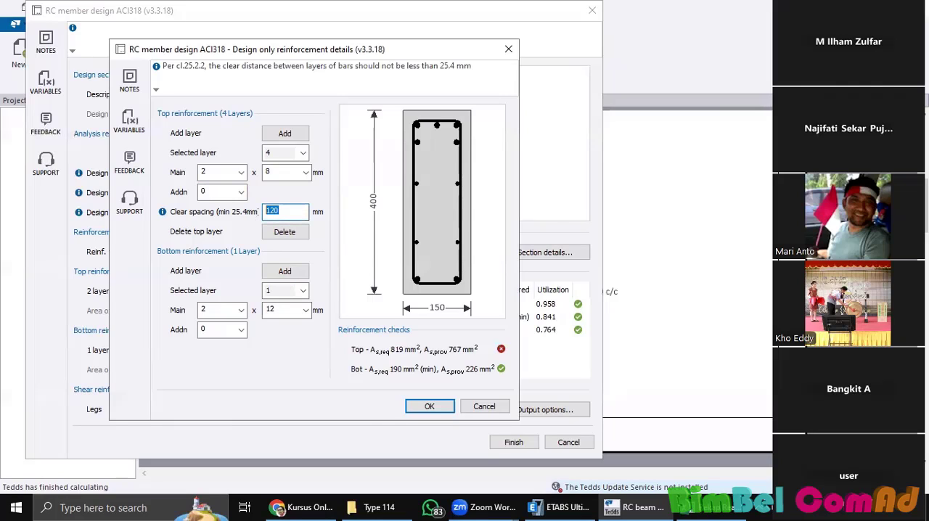
pyautogui.press('BackSpace')
pyautogui.press('BackSpace')
pyautogui.click(226, 192)
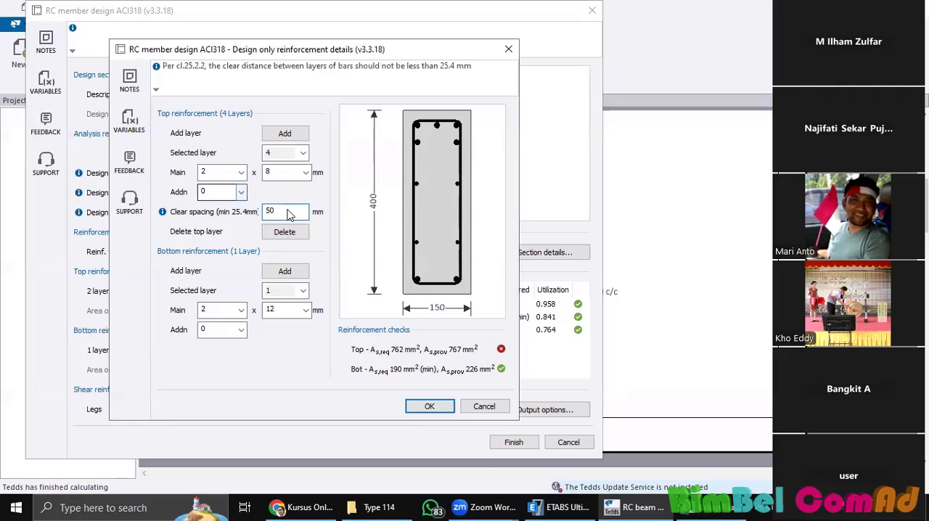
pyautogui.click(287, 211)
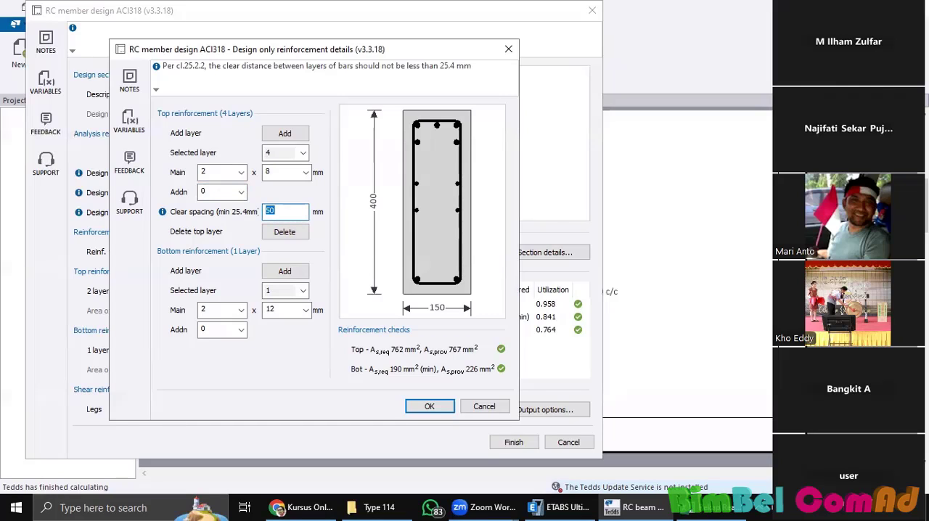
pyautogui.click(229, 192)
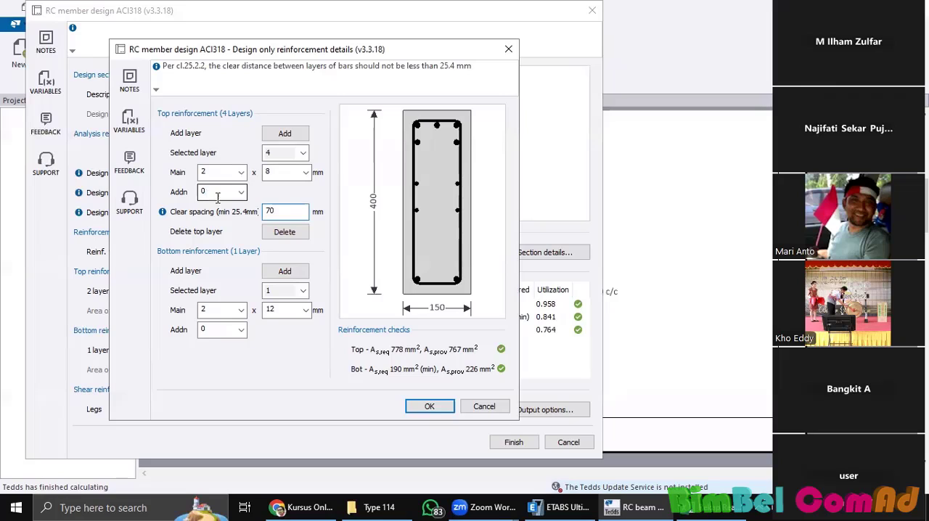
pyautogui.click(265, 210)
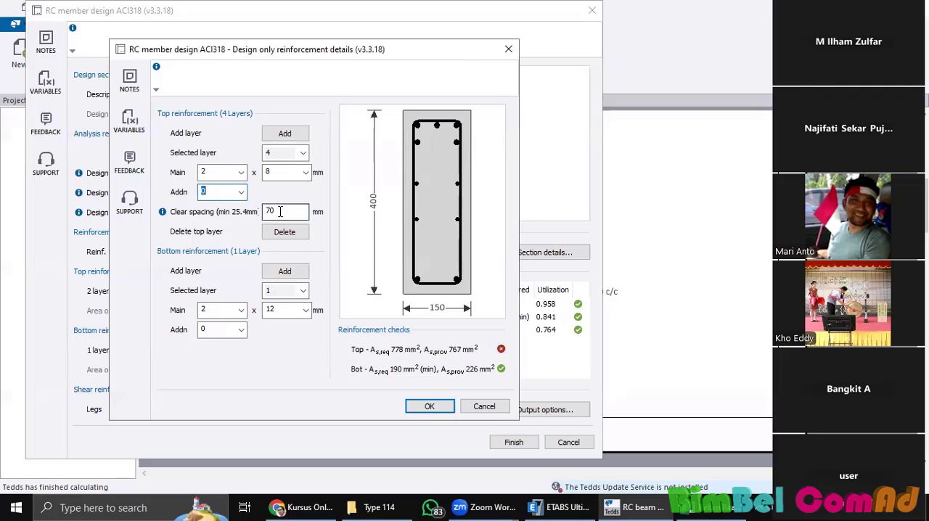
pyautogui.click(222, 192)
# Step: Set the main bar diameter of the fourth and third top layers to 10 mm
pyautogui.click(306, 173)
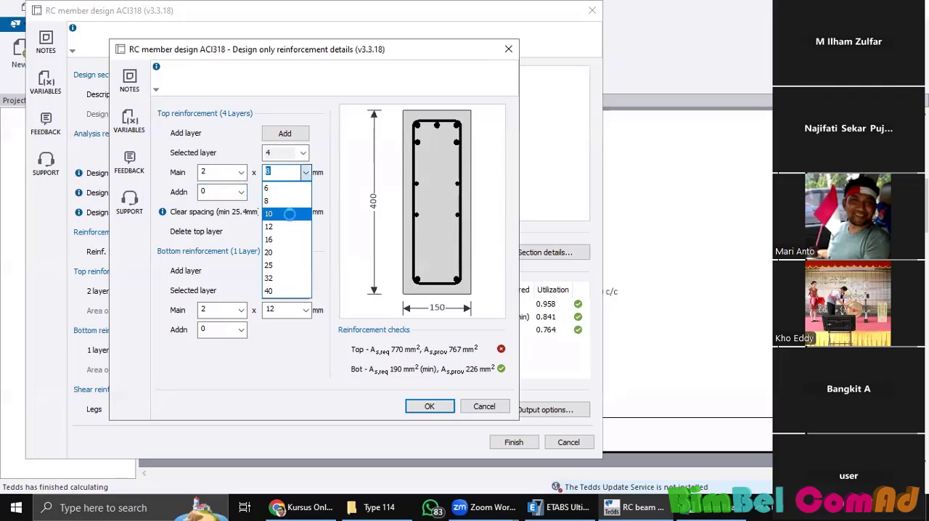
pyautogui.click(289, 214)
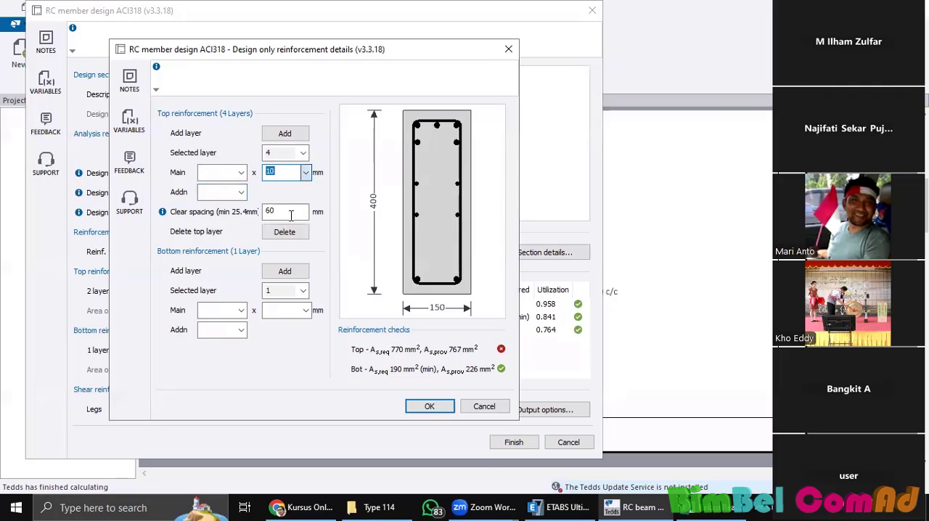
pyautogui.click(304, 153)
pyautogui.click(294, 193)
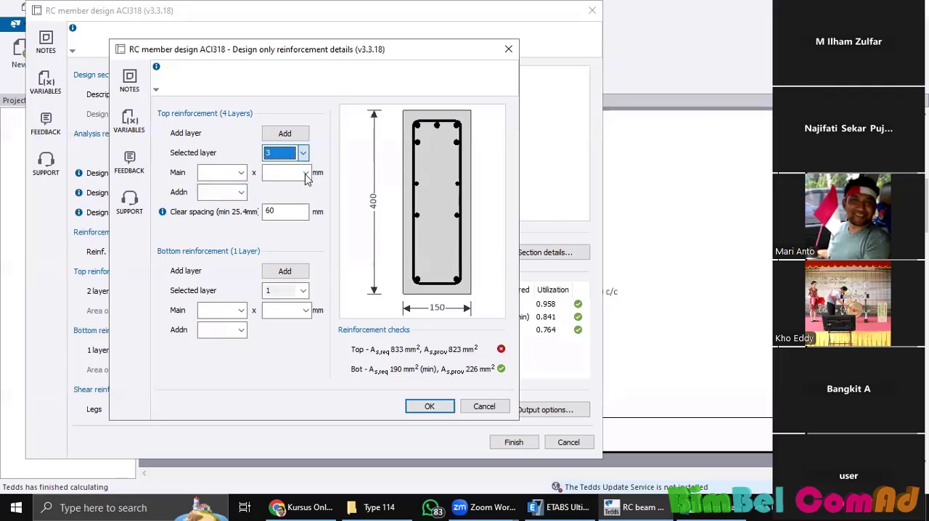
pyautogui.click(305, 172)
pyautogui.click(292, 214)
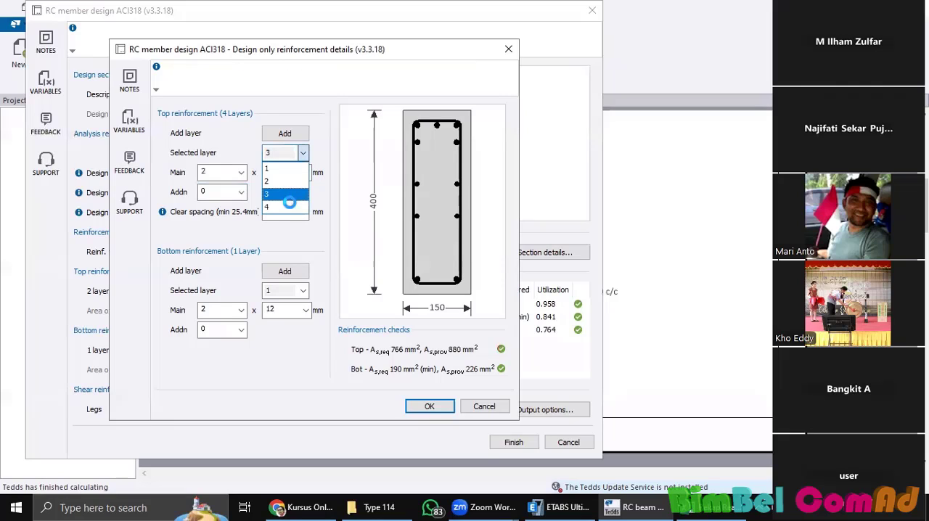
# Step: Select the fourth top layer again and set its clear spacing to 80 mm
pyautogui.click(287, 202)
pyautogui.moveTo(280, 212); pyautogui.dragTo(233, 215)
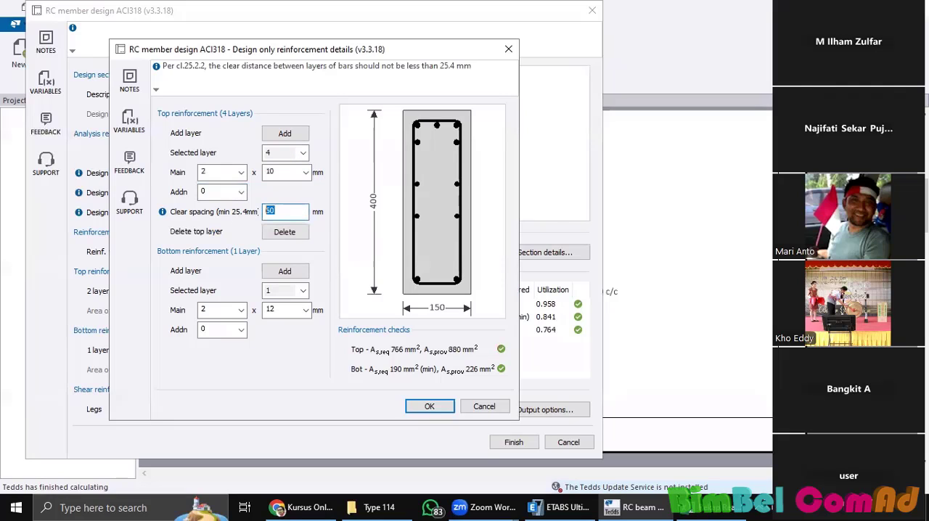
pyautogui.click(228, 191)
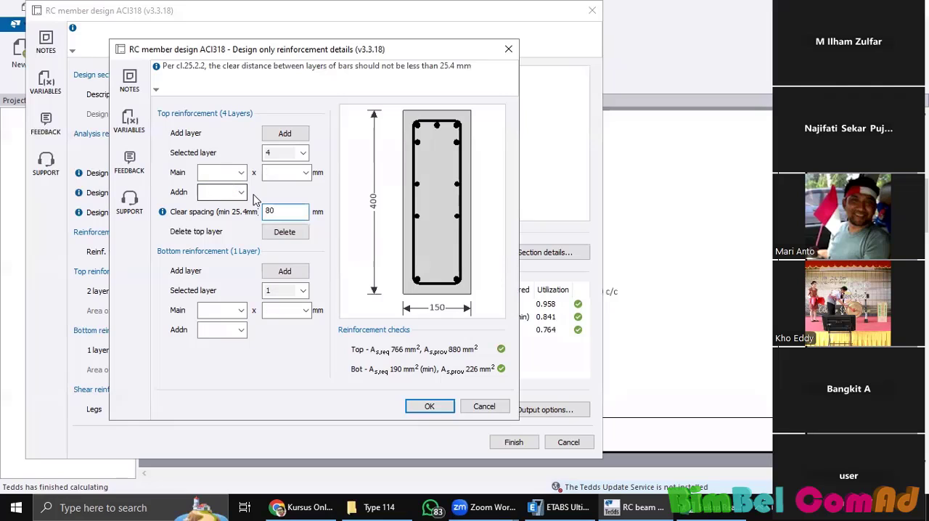
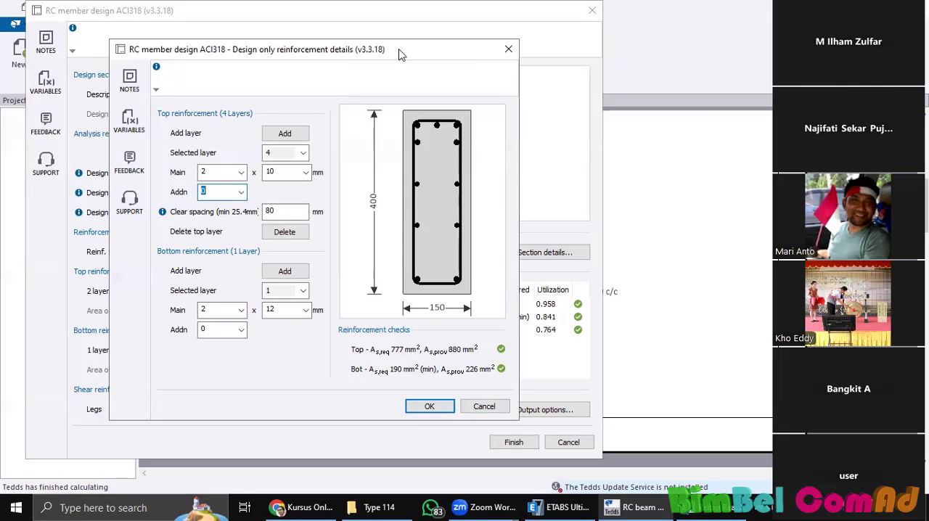
# Step: Accept the four-layer top reinforcement and finish the ACI318 beam calculation with a section depth of 800 mm
pyautogui.moveTo(400, 50); pyautogui.dragTo(406, 46)
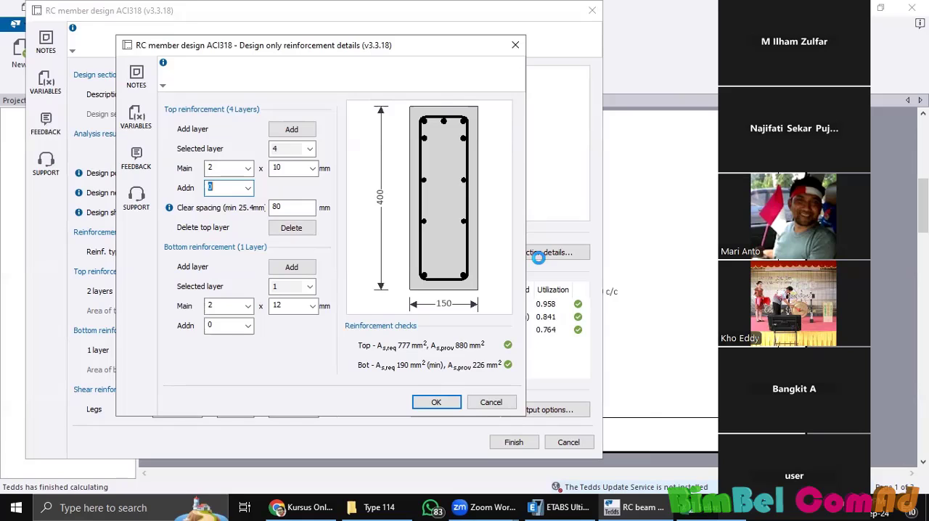
pyautogui.click(433, 402)
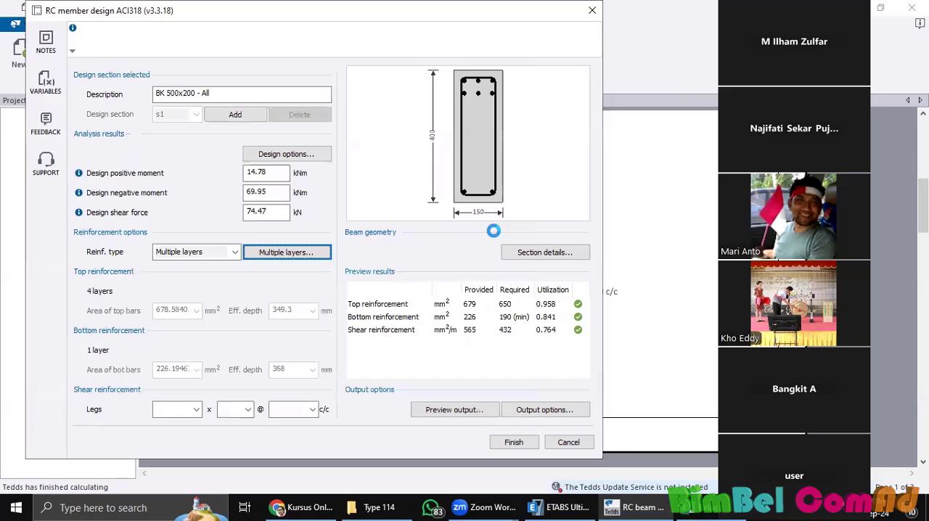
pyautogui.click(544, 252)
pyautogui.doubleClick(434, 305)
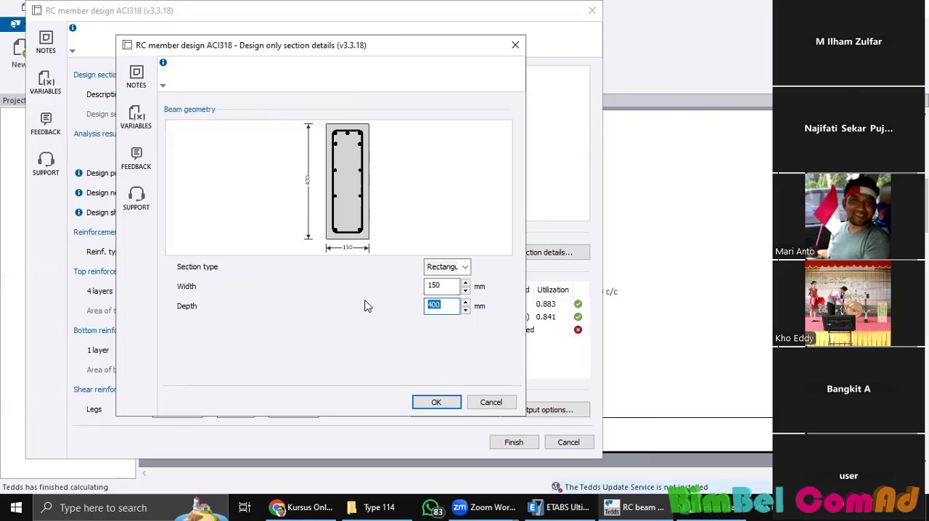
pyautogui.write('5')
pyautogui.hotkey('ctrl', 'a')
pyautogui.write('800')
pyautogui.click(430, 396)
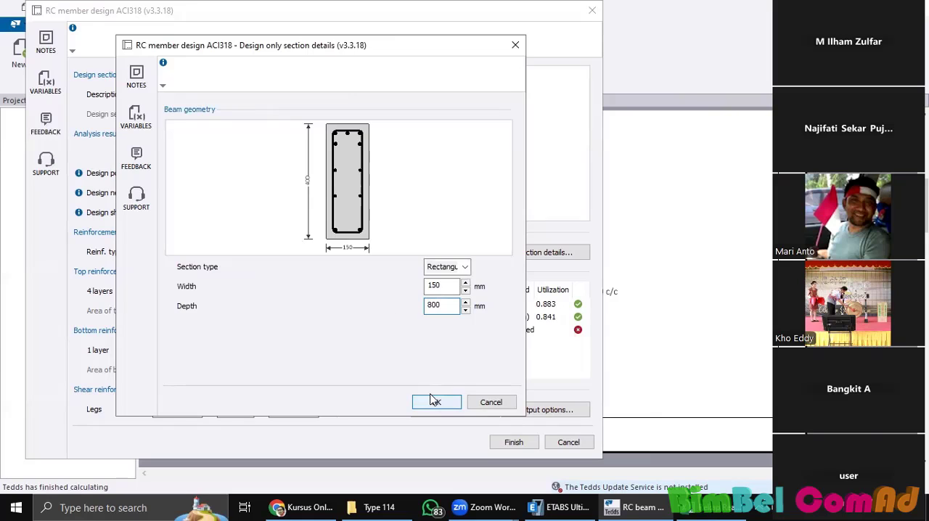
pyautogui.click(452, 400)
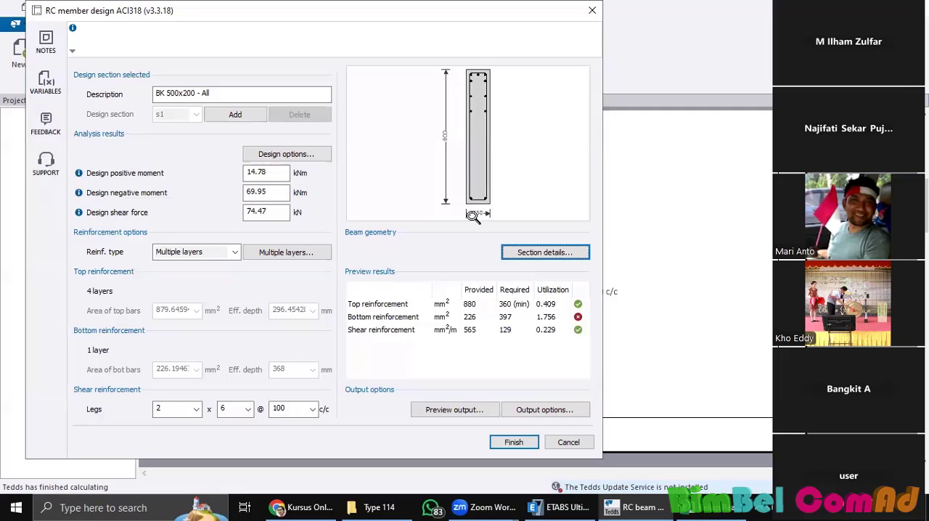
pyautogui.click(533, 441)
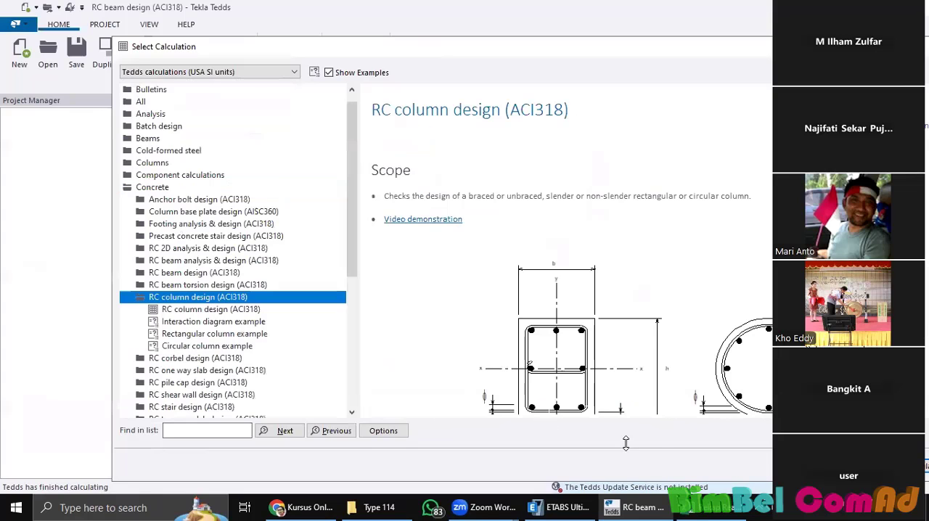
# Step: Start an RC column design (ACI318) calculation and set the rectangular column's width and depth to 800 mm each
pyautogui.click(660, 431)
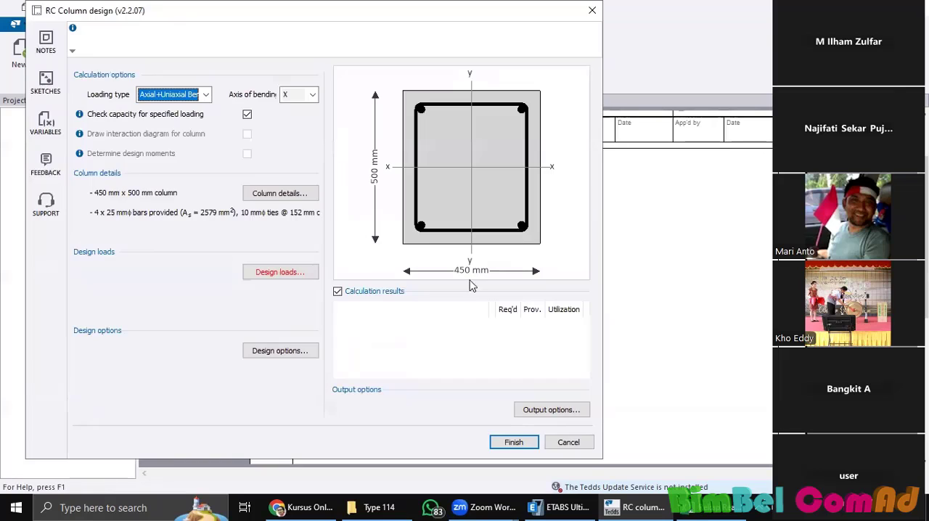
pyautogui.click(287, 193)
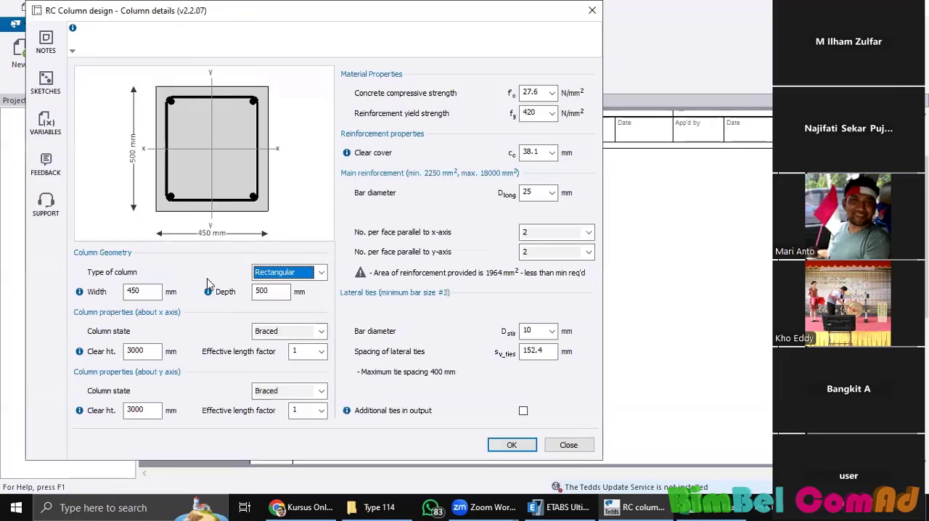
pyautogui.moveTo(269, 291); pyautogui.dragTo(213, 286)
pyautogui.write('800')
pyautogui.moveTo(141, 291); pyautogui.dragTo(111, 293)
pyautogui.write('800')
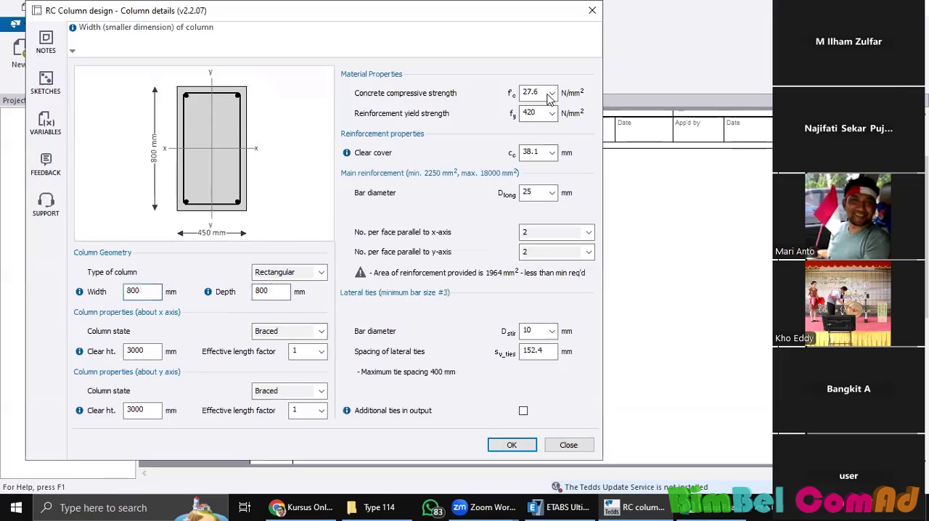
# Step: Set the column's concrete compressive strength to 20.7 N/mm² and its reinforcement yield strength to 400 N/mm²
pyautogui.click(554, 93)
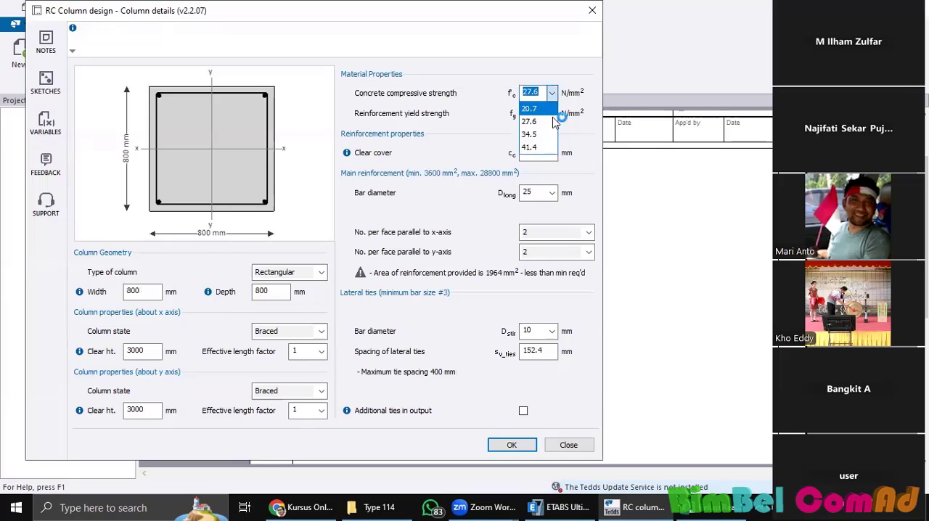
pyautogui.click(548, 117)
pyautogui.click(552, 113)
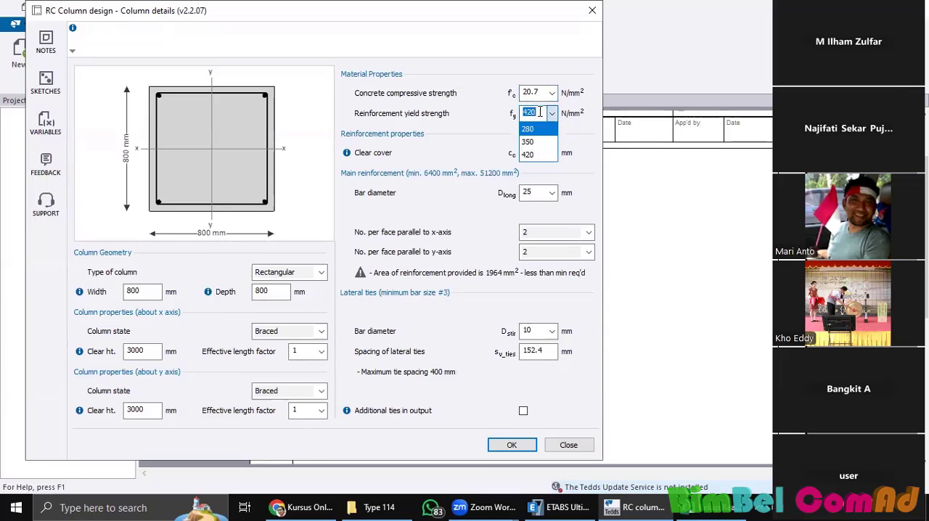
pyautogui.click(541, 117)
pyautogui.write('400')
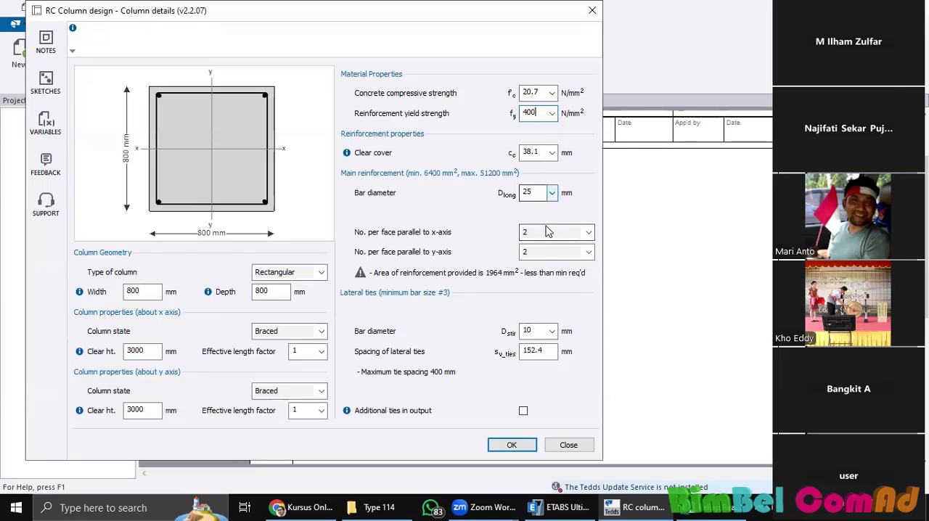
# Step: Try main bar diameters of 40 mm and 16 mm for the column
pyautogui.click(552, 193)
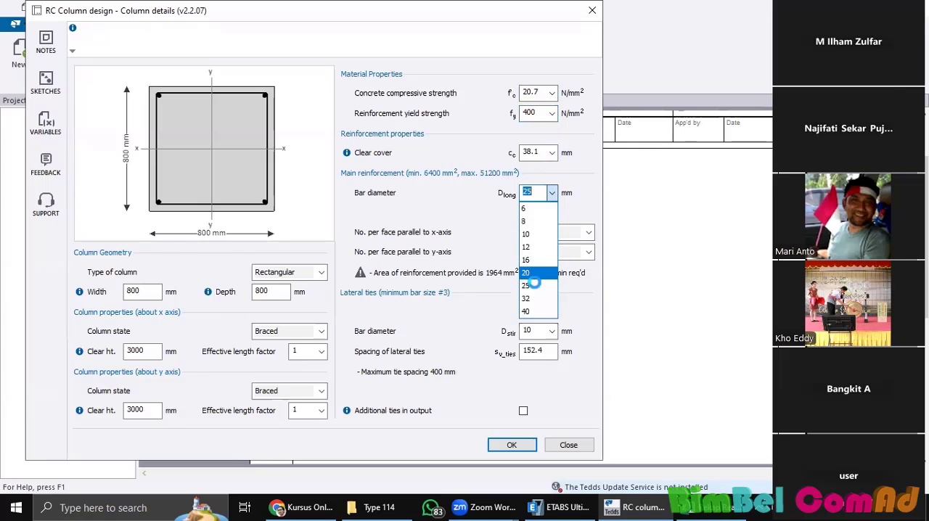
pyautogui.click(564, 203)
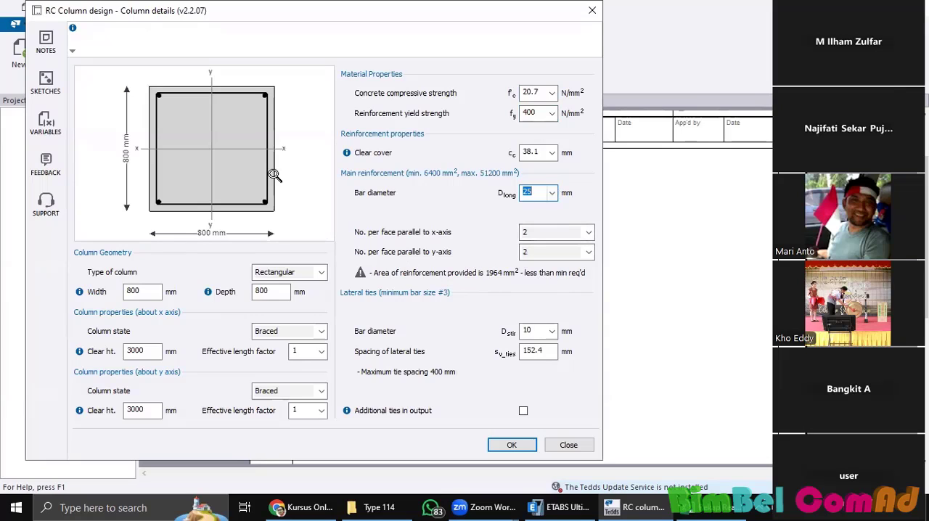
pyautogui.click(553, 193)
pyautogui.click(538, 311)
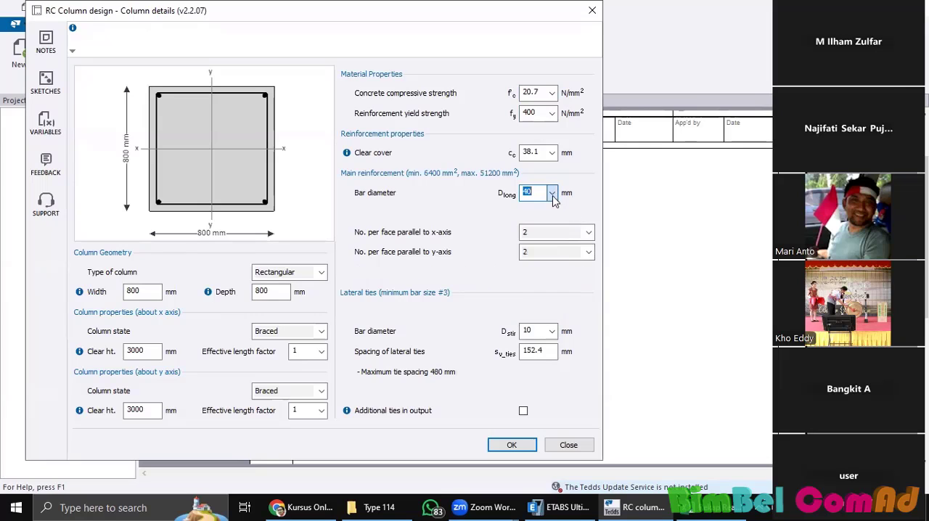
pyautogui.click(554, 196)
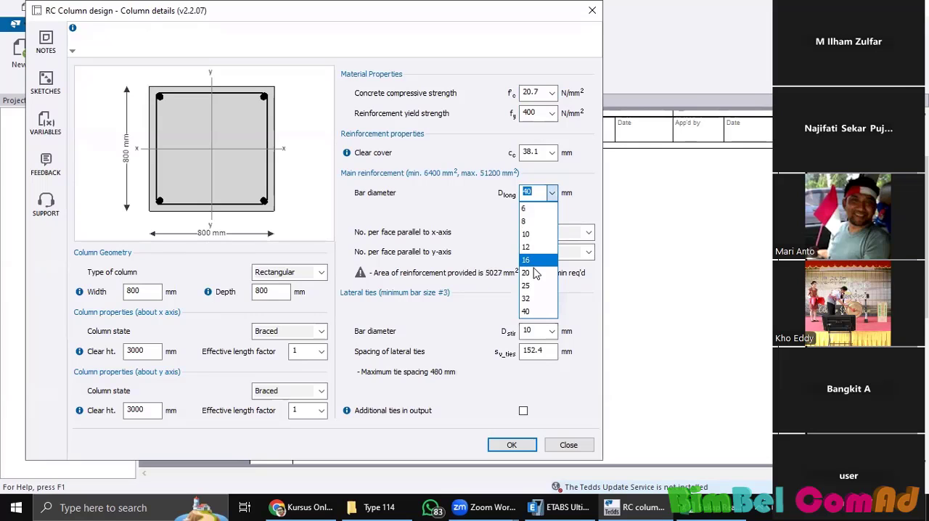
pyautogui.click(532, 260)
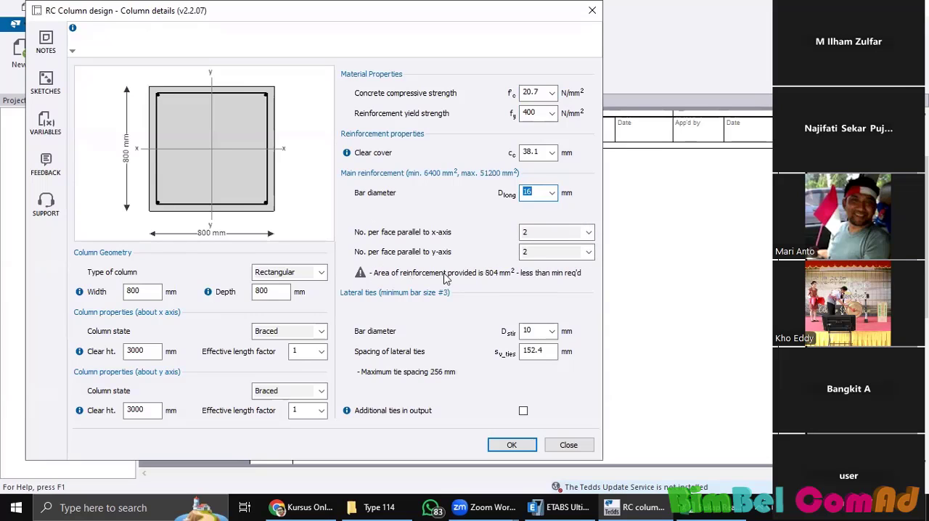
# Step: Set the number of main bars per face to 5 parallel to both the x-axis and the y-axis
pyautogui.click(589, 232)
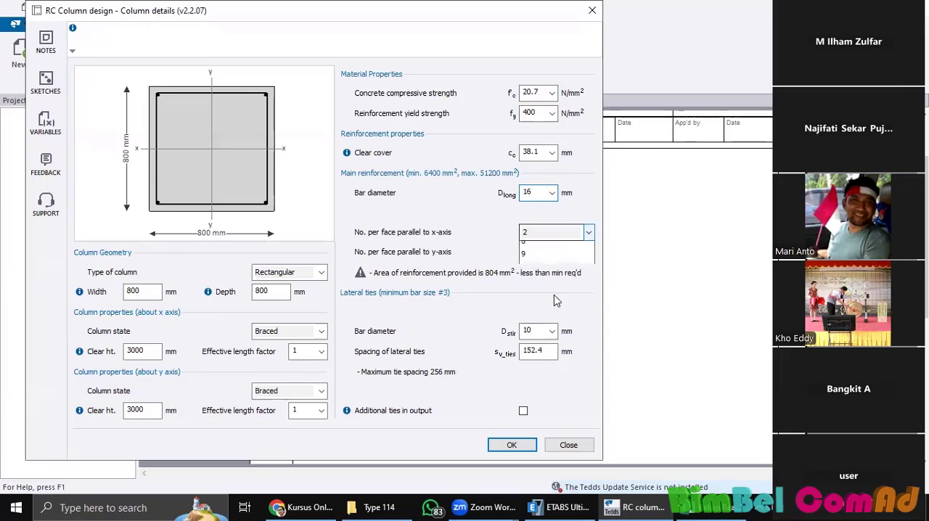
pyautogui.click(556, 287)
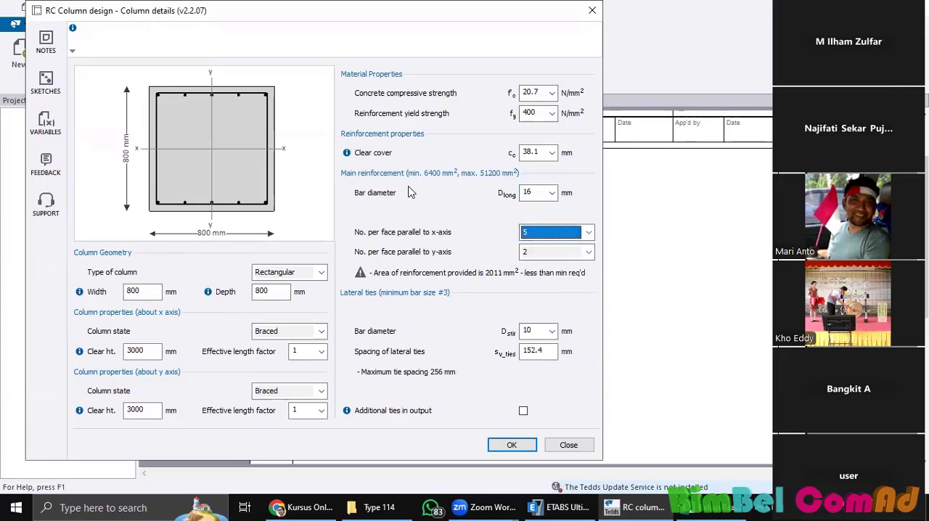
pyautogui.click(589, 252)
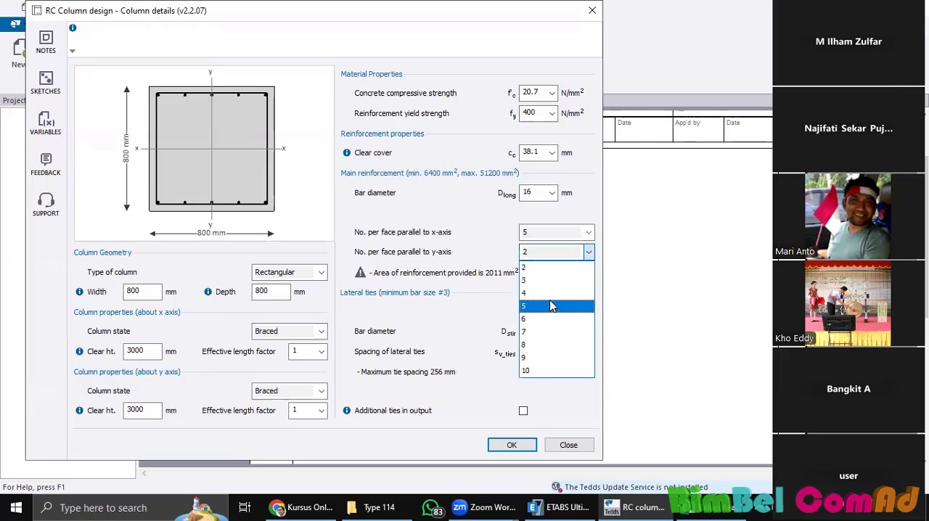
pyautogui.click(550, 305)
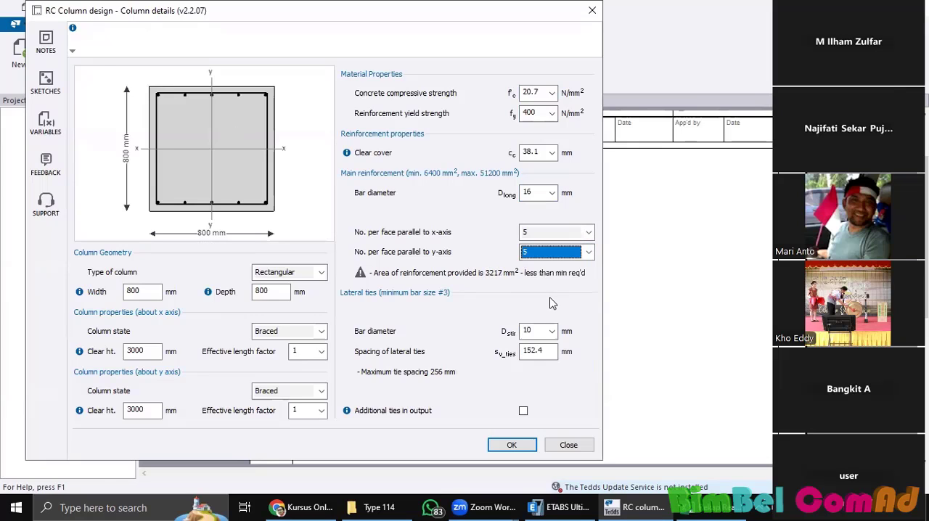
# Step: Set the column's main bar diameter to 25 mm and accept the column details
pyautogui.click(589, 252)
pyautogui.click(552, 193)
pyautogui.click(552, 193)
pyautogui.click(538, 286)
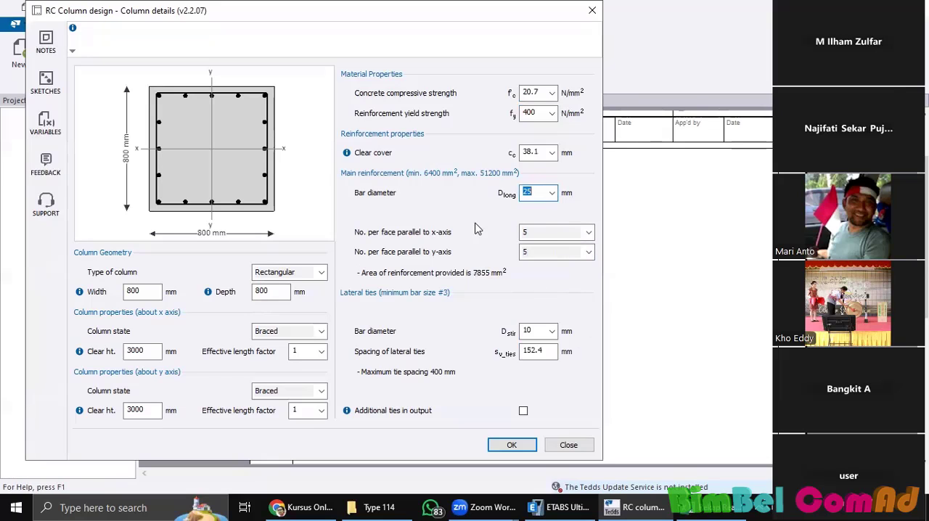
pyautogui.click(511, 444)
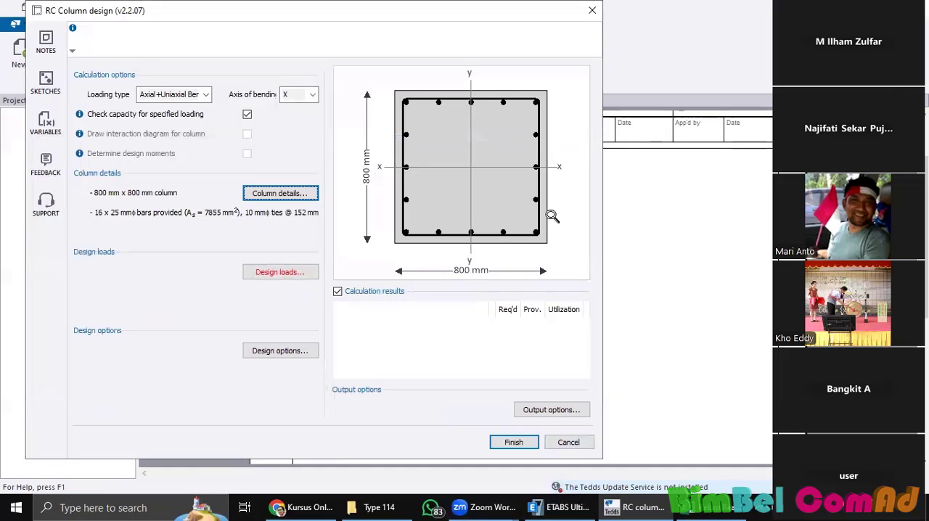
# Step: Enter a factored compressive axial load of 500 kN and a factored moment about x of 5 kNm, and finish the column calculation
pyautogui.click(525, 444)
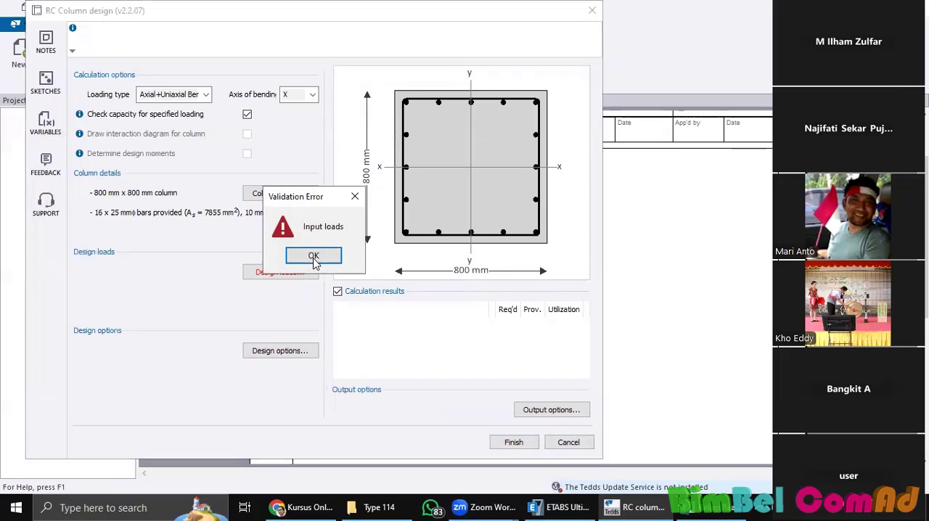
pyautogui.click(313, 257)
pyautogui.click(292, 270)
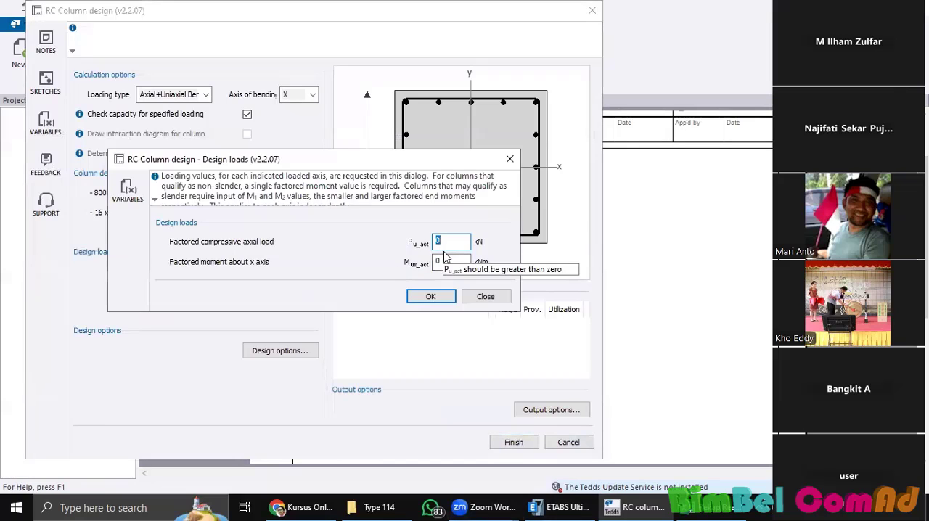
pyautogui.write('500')
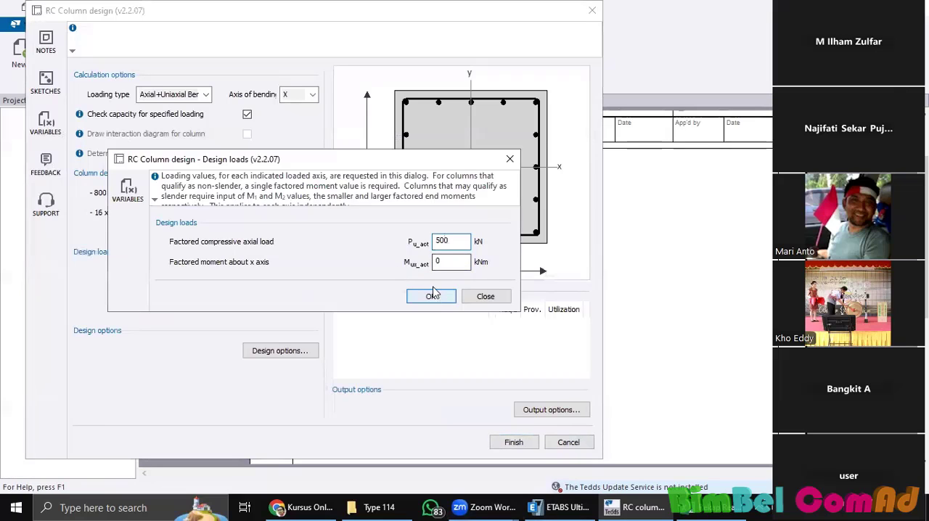
pyautogui.click(431, 296)
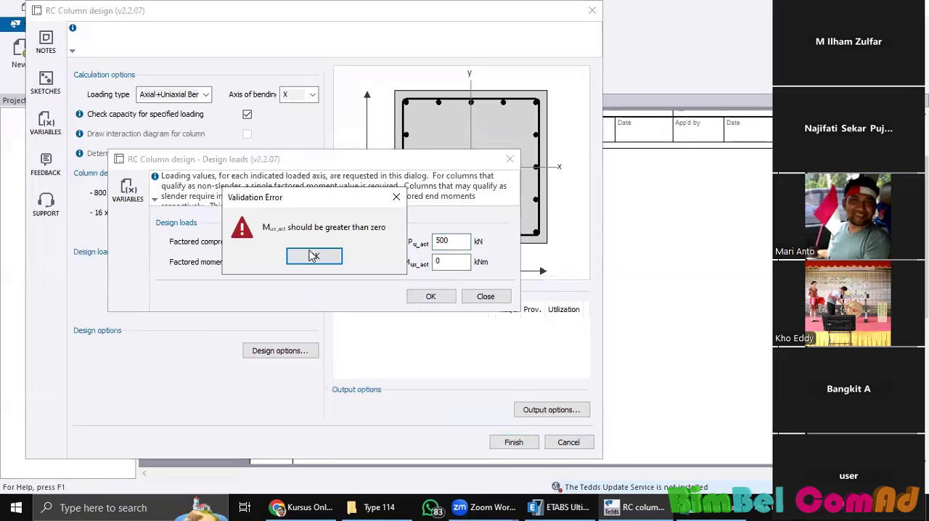
pyautogui.click(313, 256)
pyautogui.write('5')
pyautogui.click(432, 296)
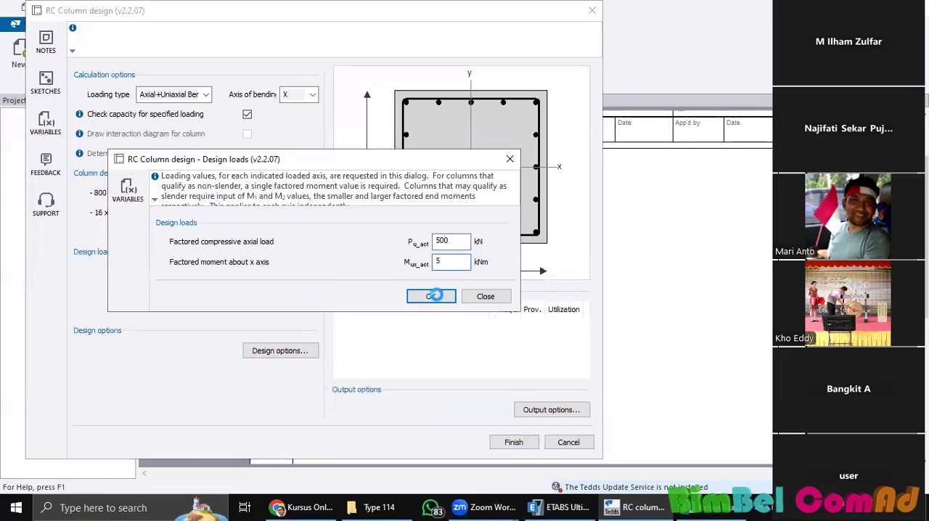
pyautogui.click(431, 296)
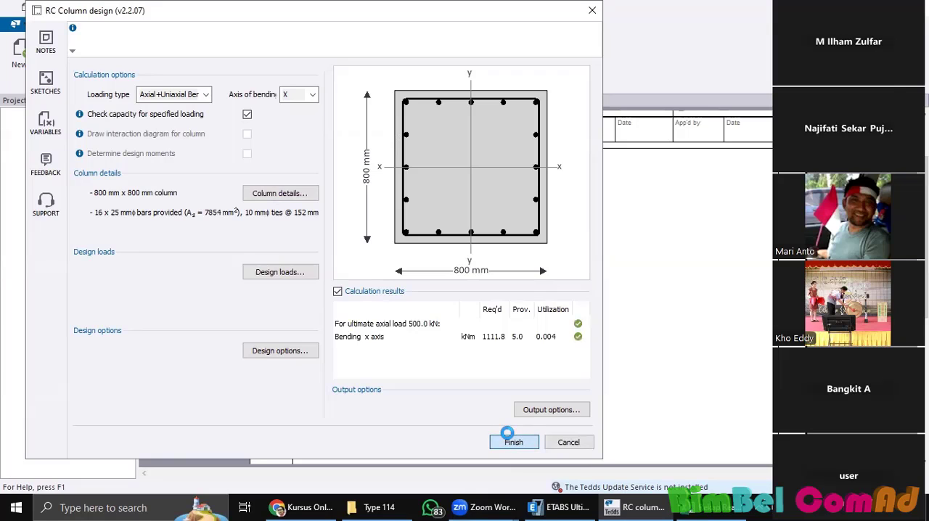
pyautogui.click(512, 439)
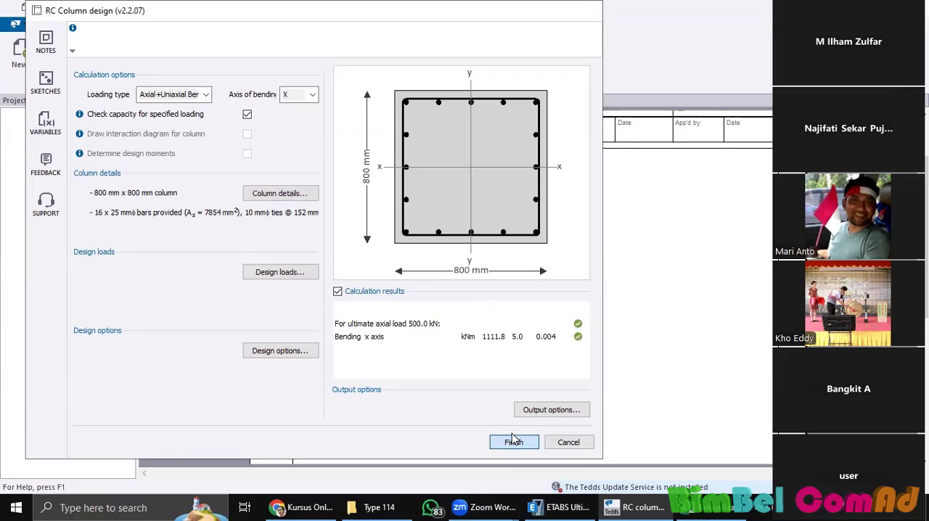